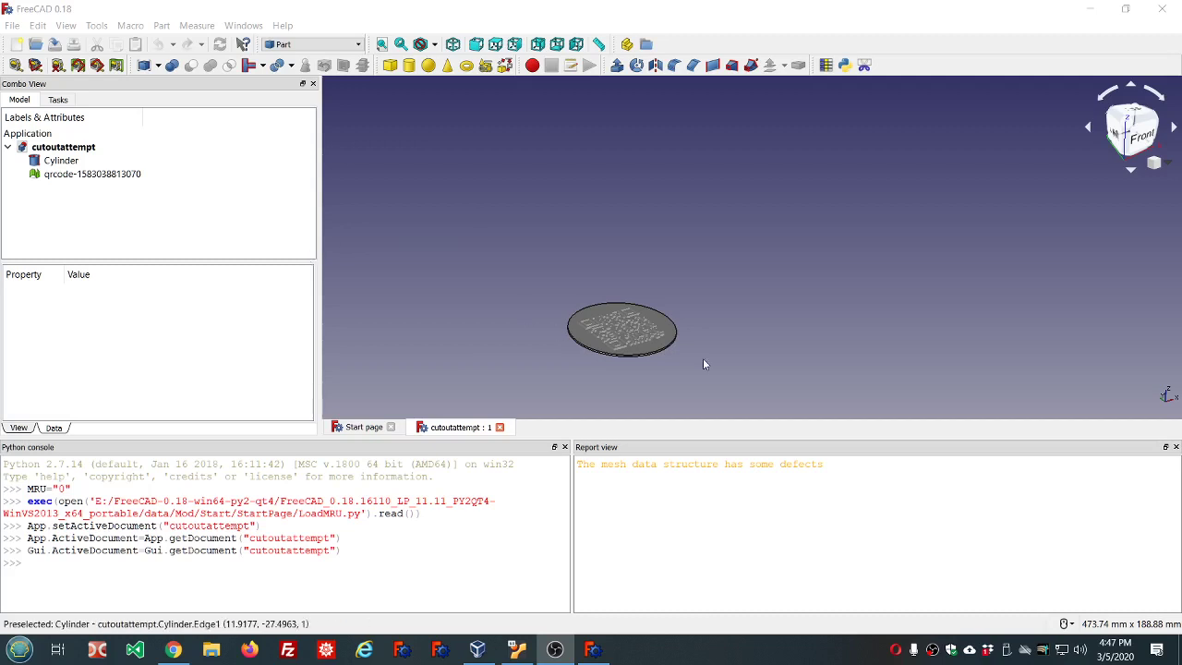
- Zoom in on the disc and orbit it to see it from another angle
scroll(767, 376, "up", 4)
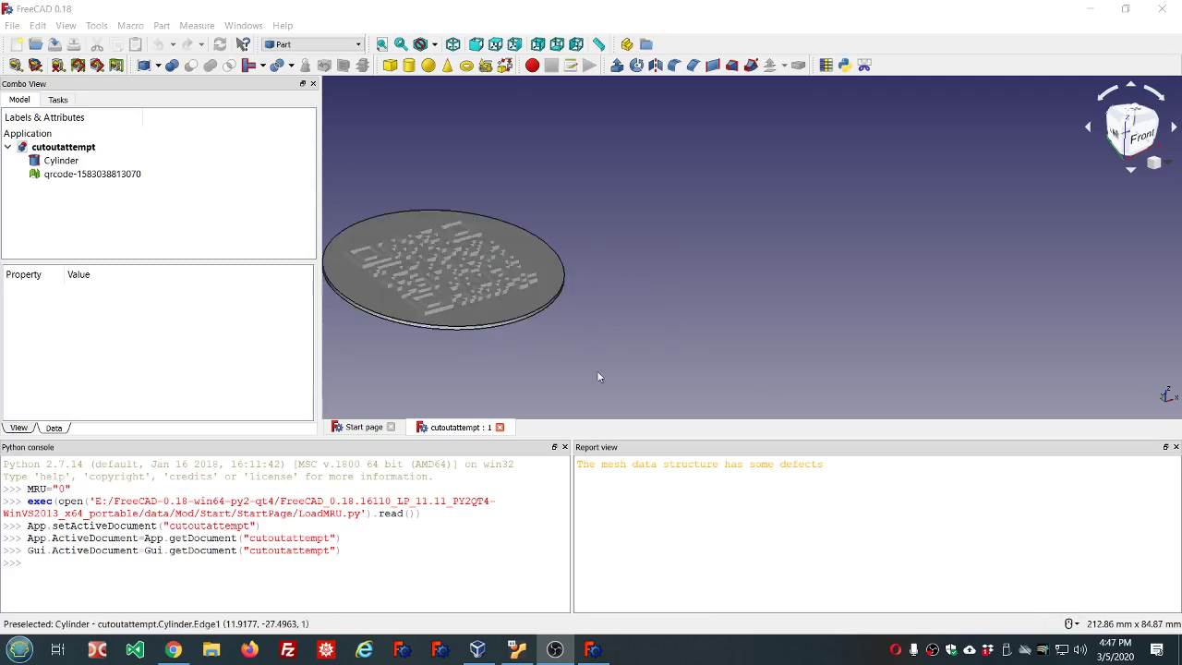
scroll(343, 327, "up", 2)
scroll(342, 327, "up", 2)
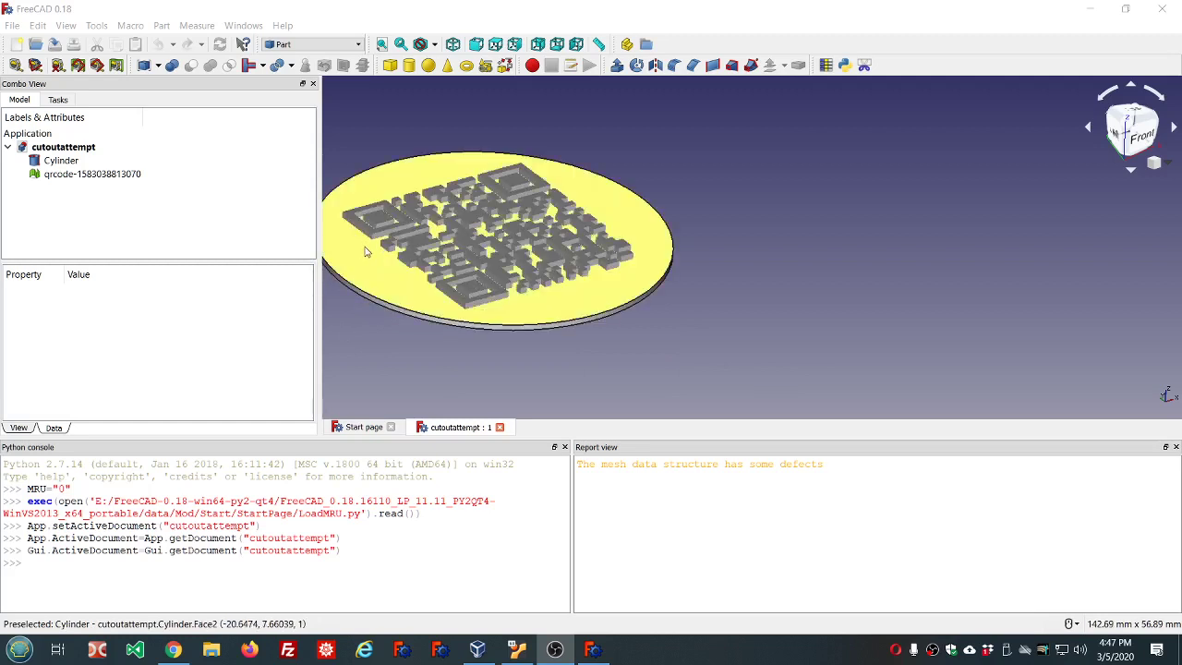
middle_click_drag(364, 251, 566, 325)
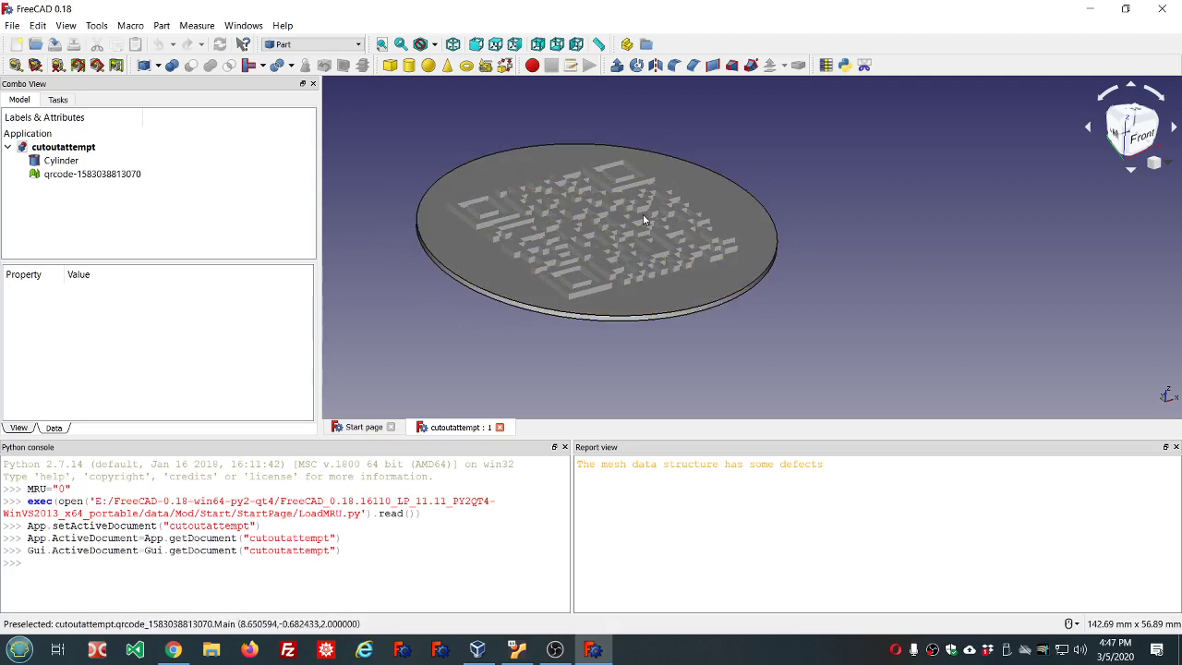
- Look down onto the disc face while selecting the qrcode mesh and Cylinder in the tree
left_click(119, 174)
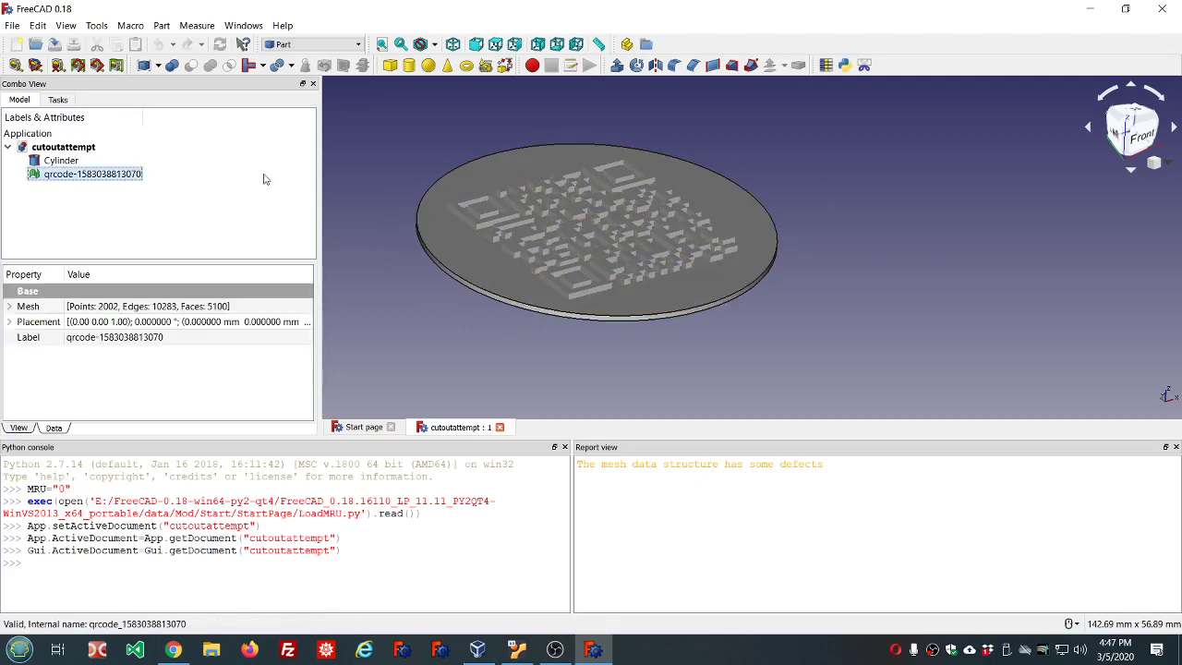
left_click_drag(655, 210, 625, 242)
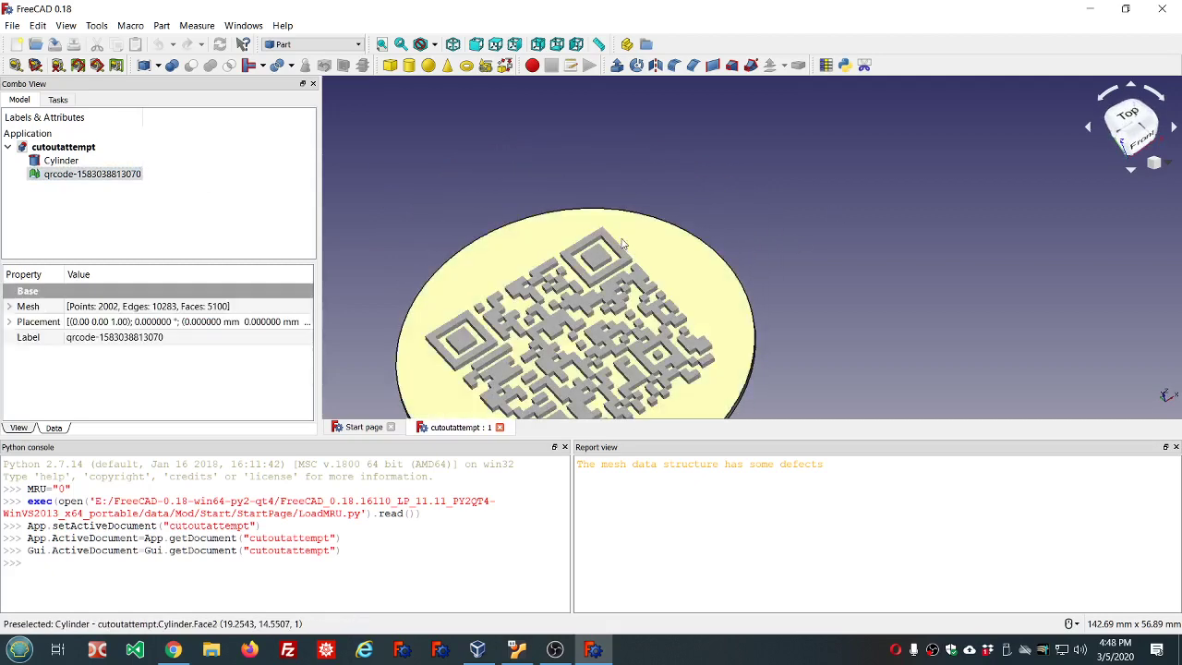
scroll(677, 327, "up", 2)
left_click(103, 182)
left_click(109, 162)
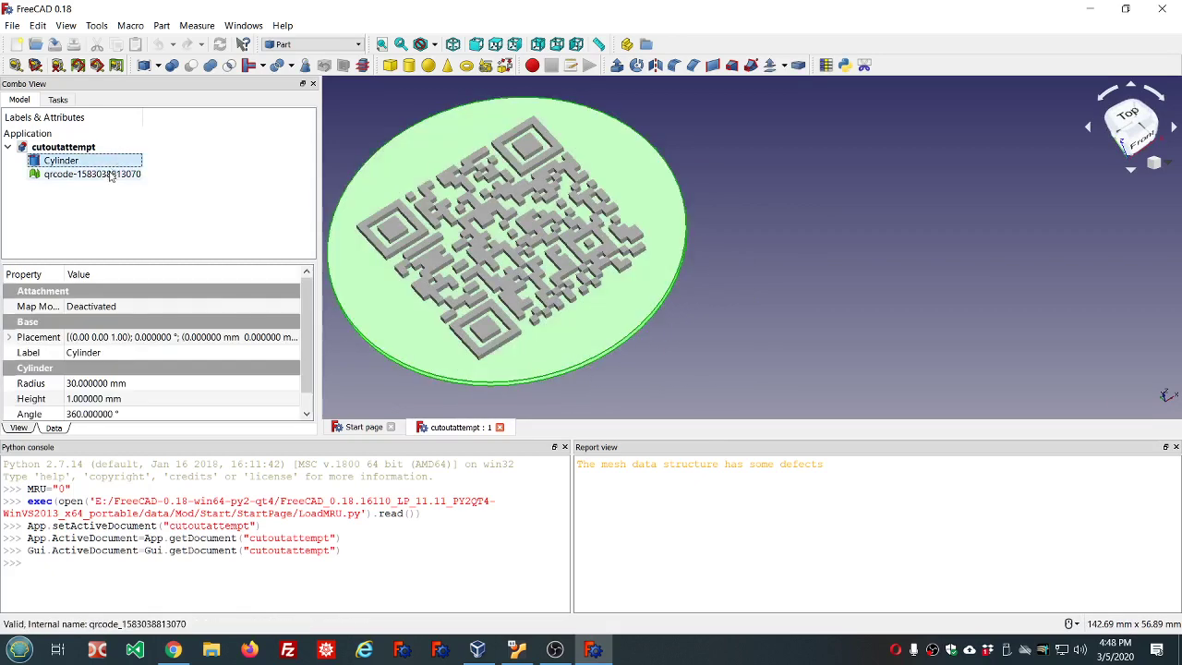
left_click(109, 175)
left_click(282, 25)
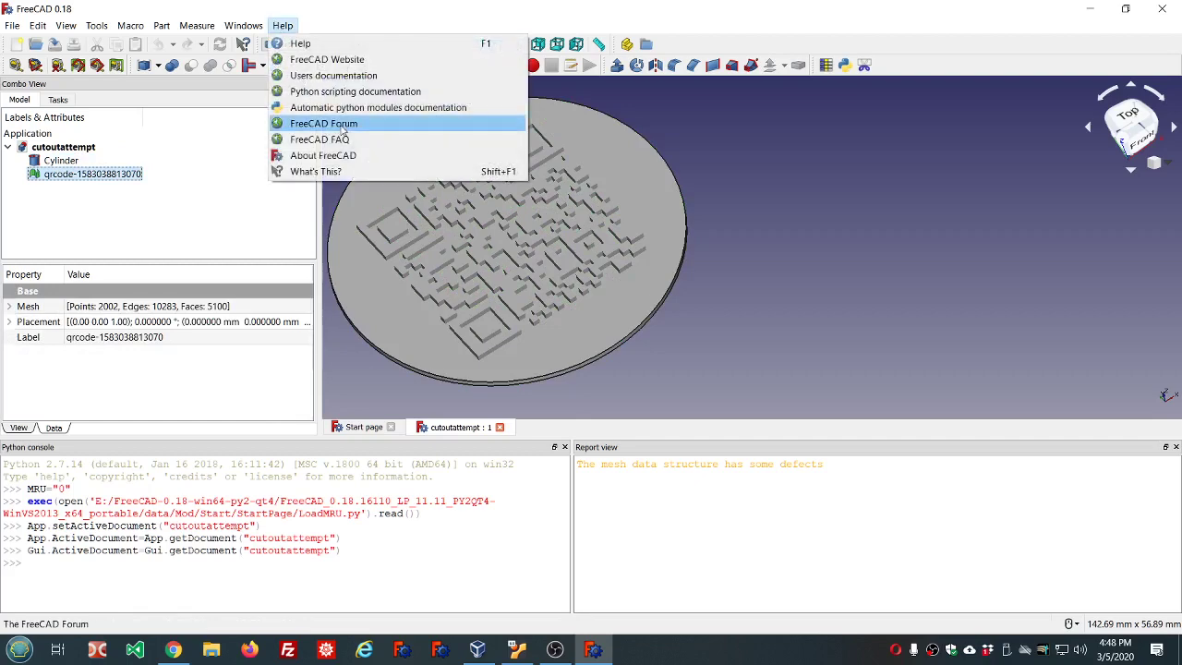
left_click(340, 157)
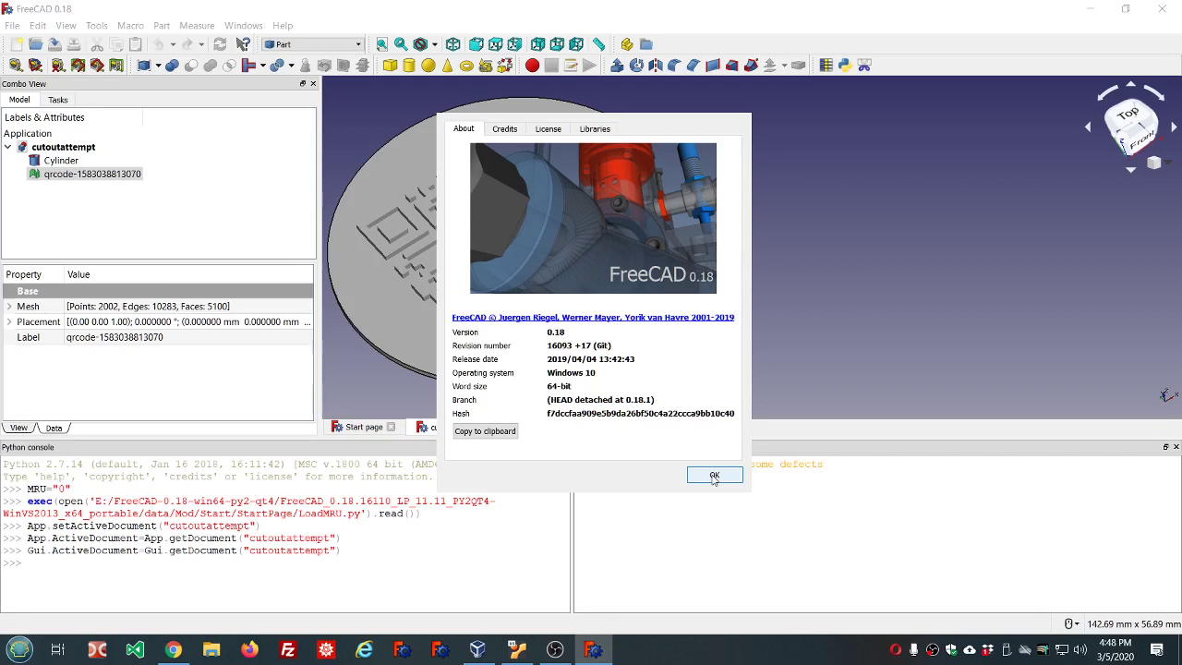
left_click(714, 476)
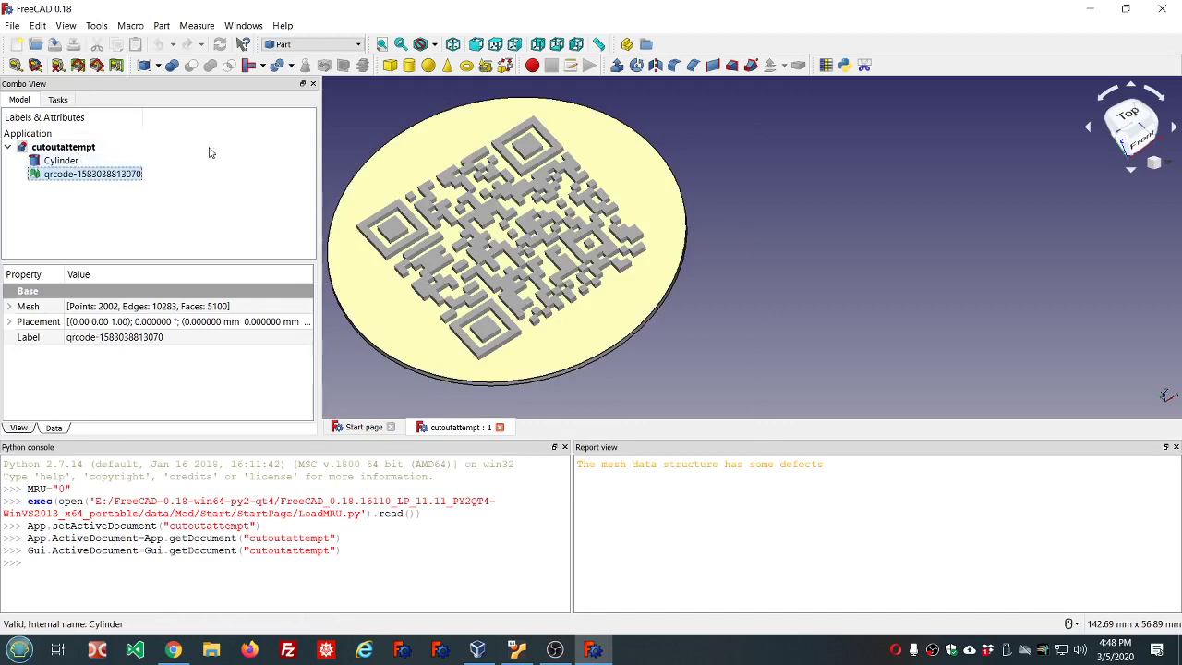
- Hide the Cylinder with Space and view the qrcode mesh straight down from Top
mouse_move(416, 167)
middle_mouse_down()
mouse_move(450, 113)
mouse_move(434, 130)
middle_mouse_up()
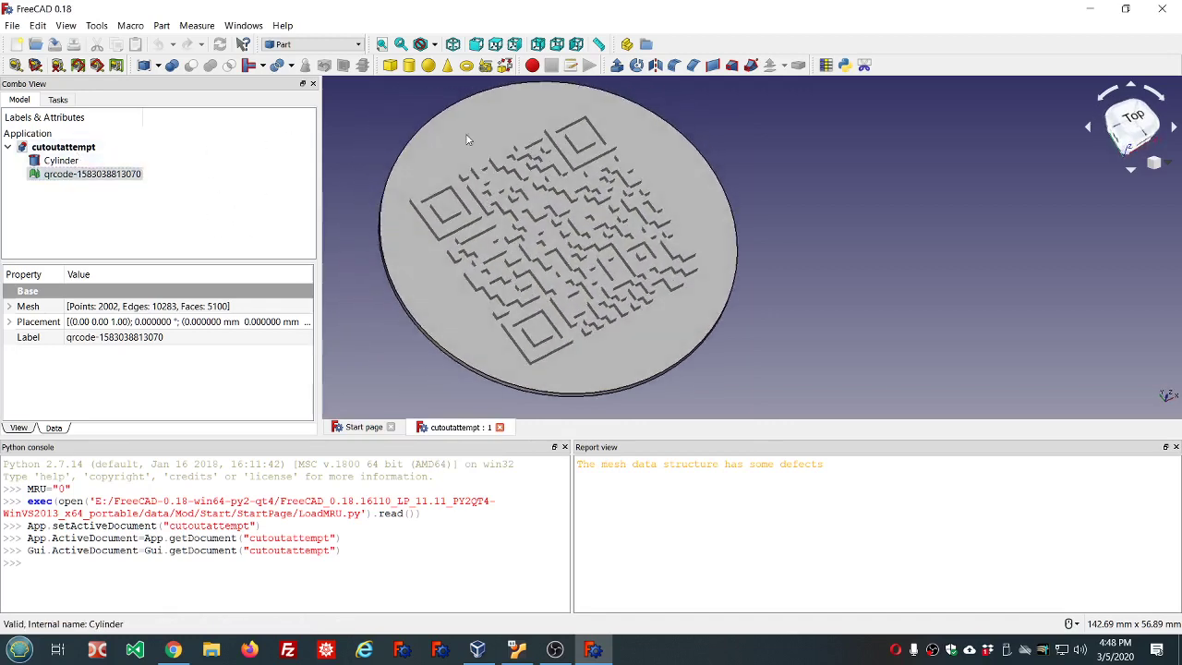
left_click(60, 161)
key("space")
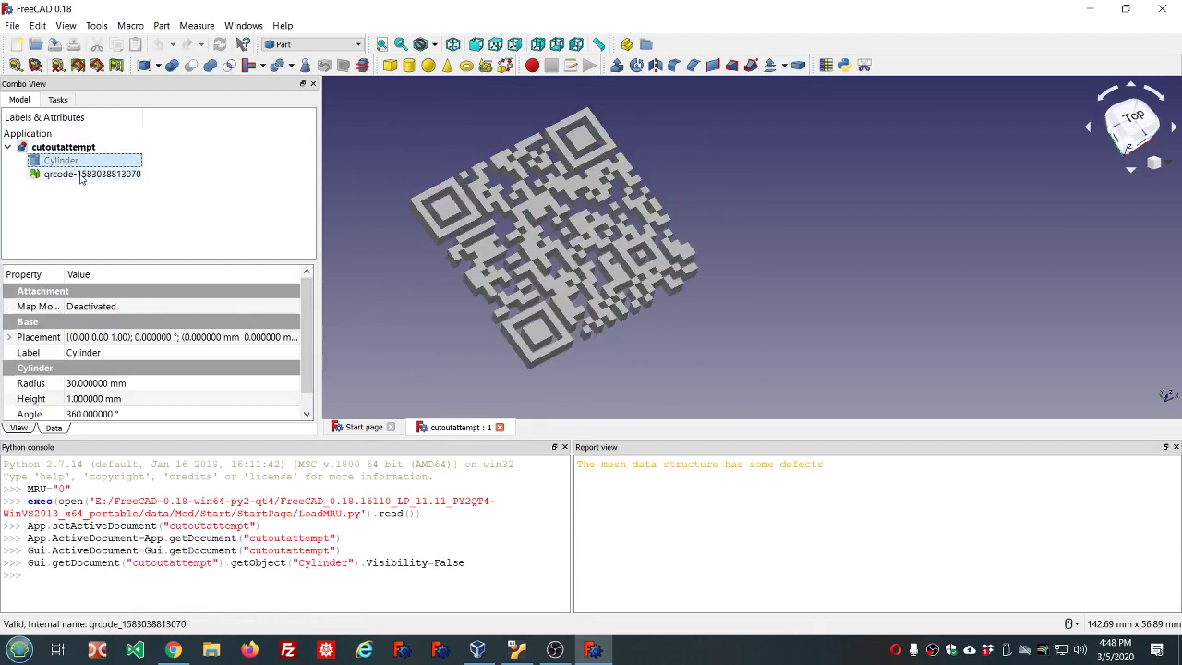
left_click(81, 175)
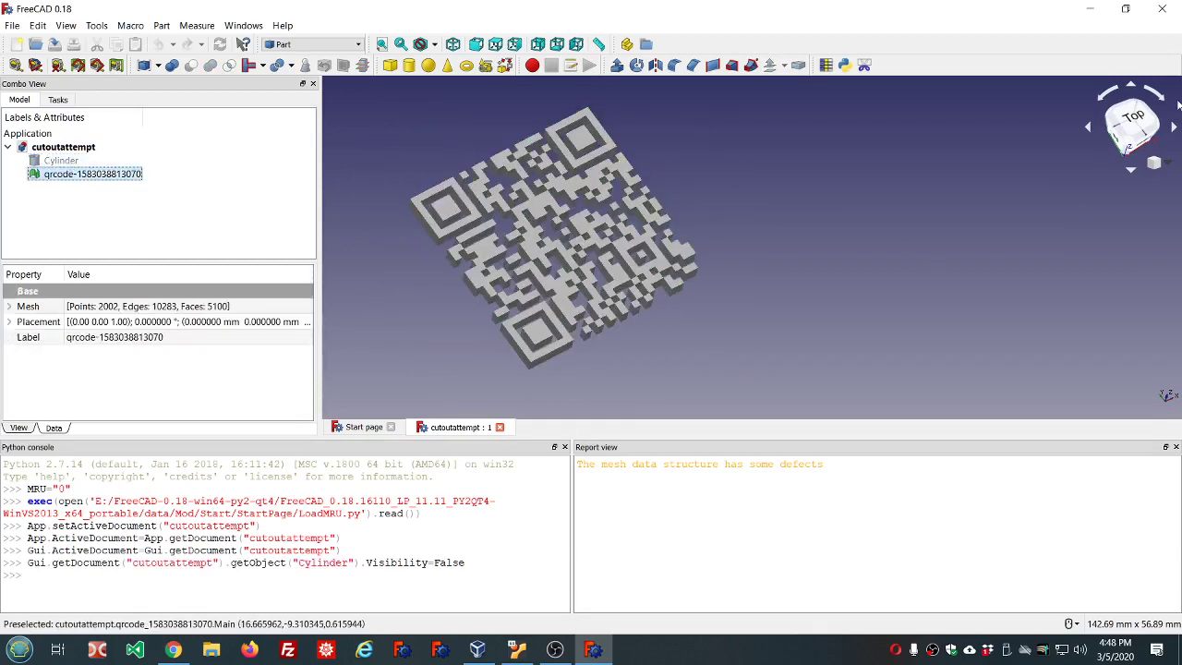
left_click(1139, 128)
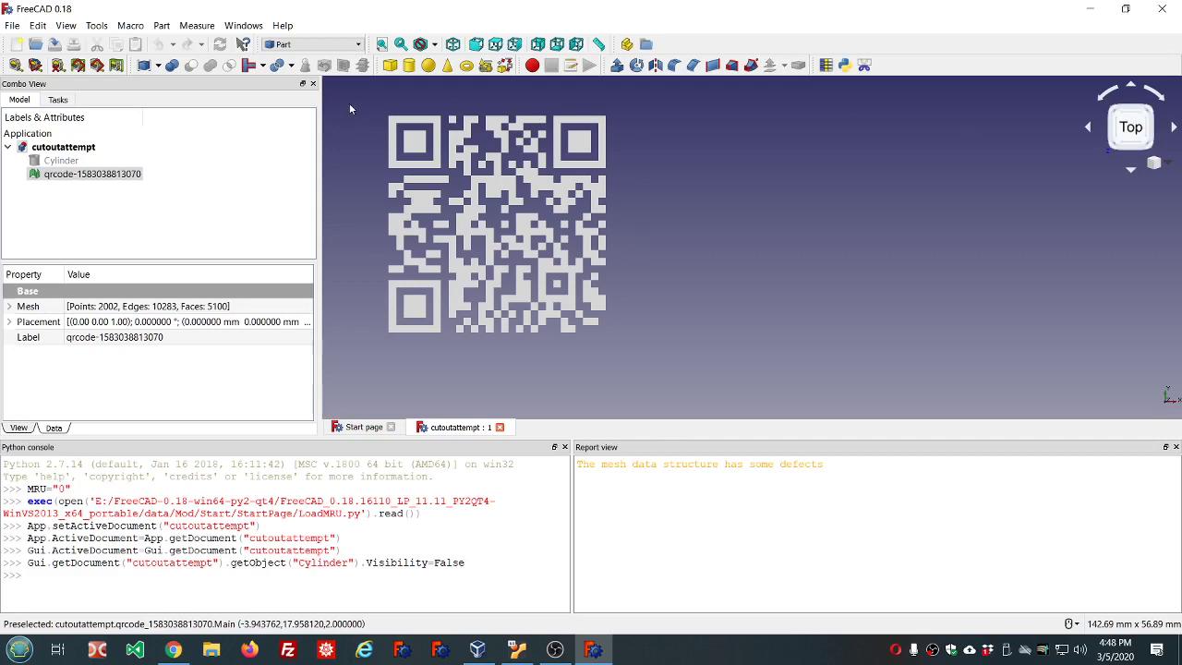
scroll(349, 102, "up", 1)
scroll(349, 106, "down", 1)
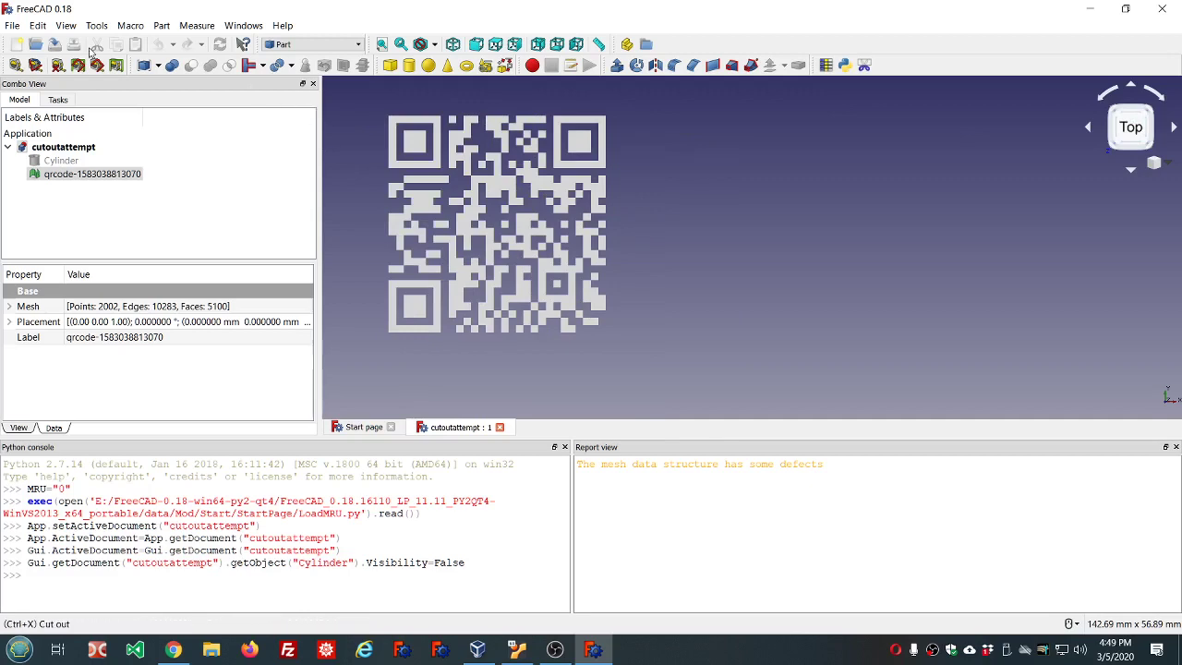
- Set the Display > Colors background to Simple color (blue) in Preferences
left_click(38, 28)
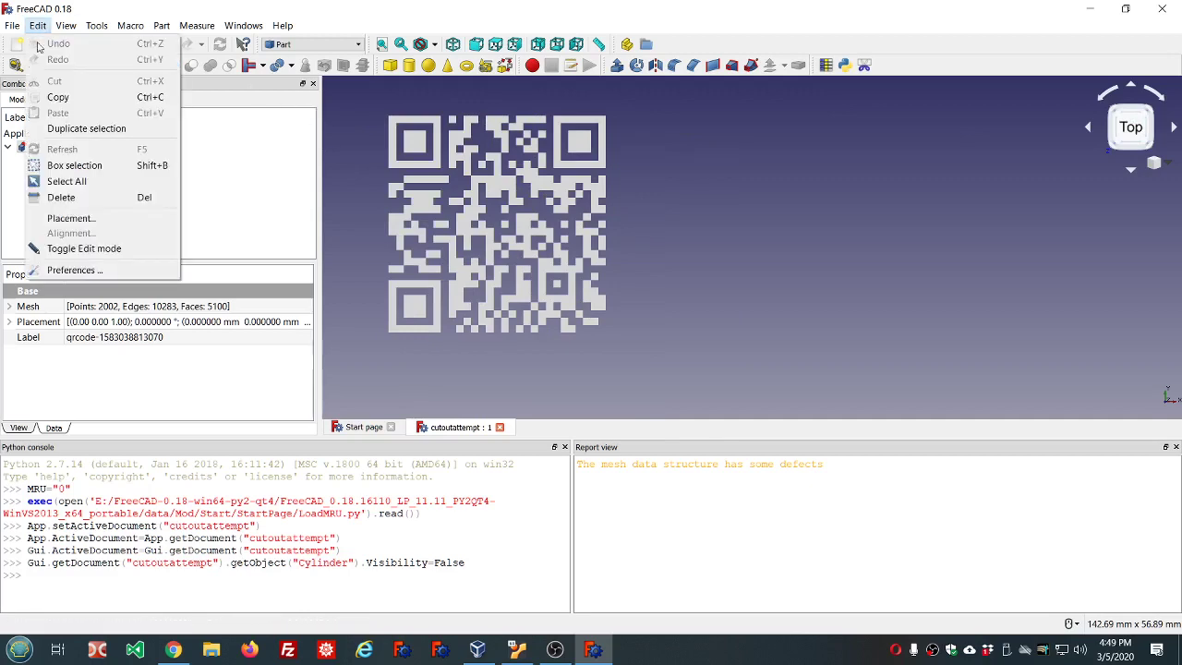
left_click(83, 274)
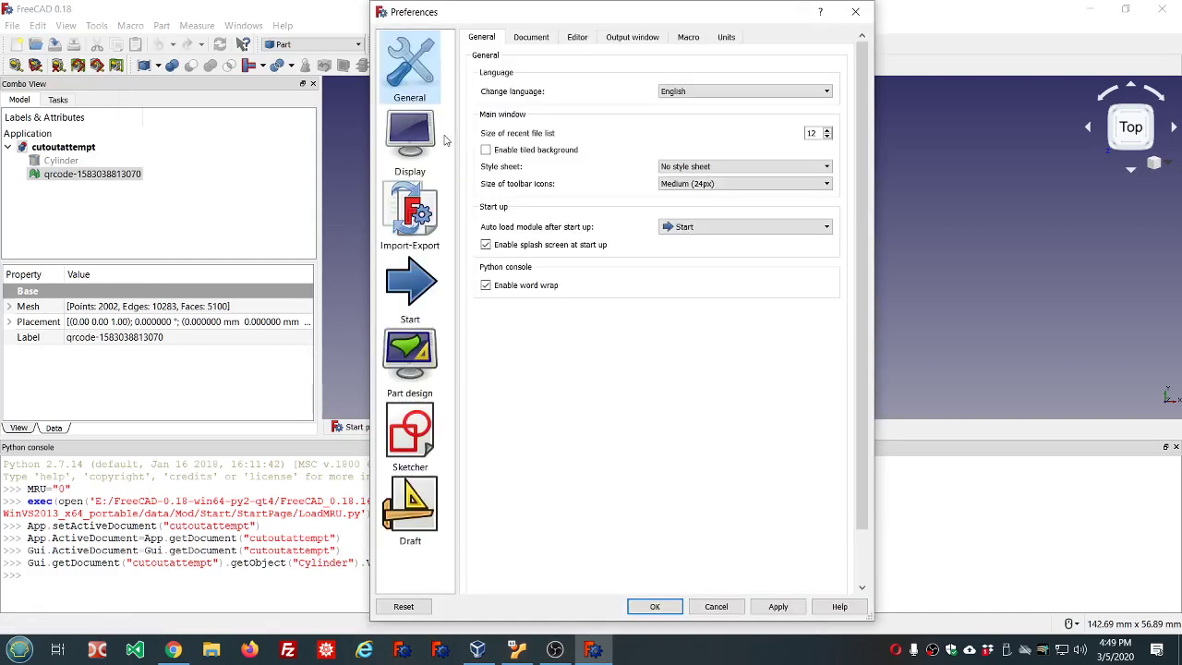
left_click(406, 136)
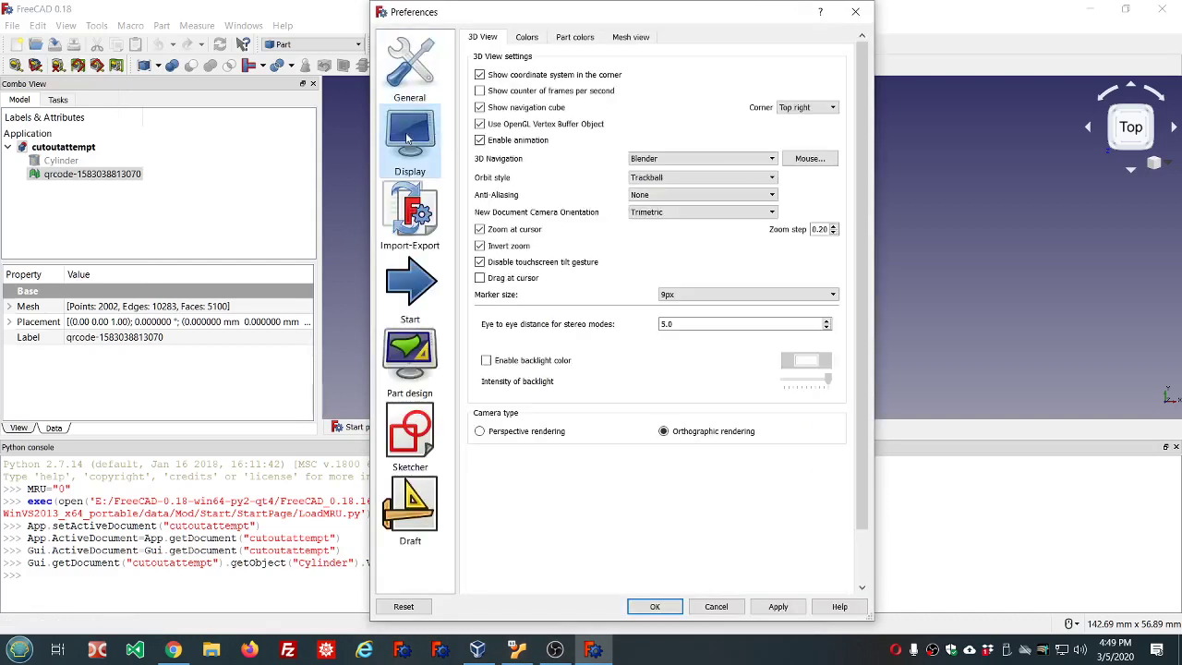
left_click(526, 38)
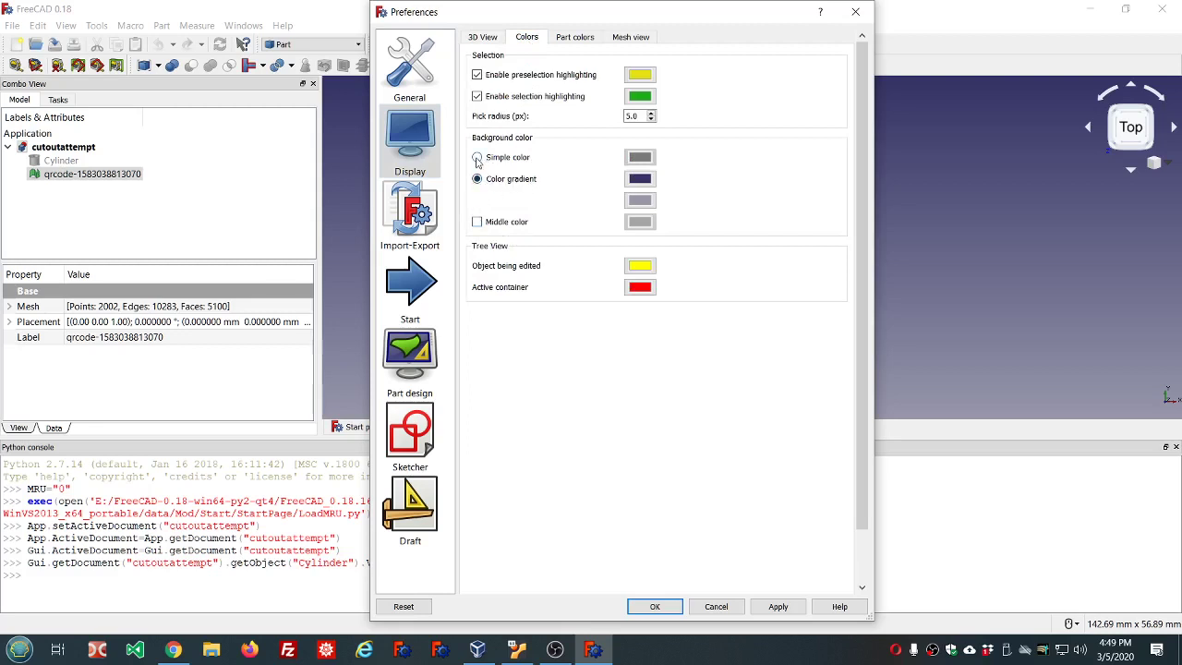
left_click(477, 159)
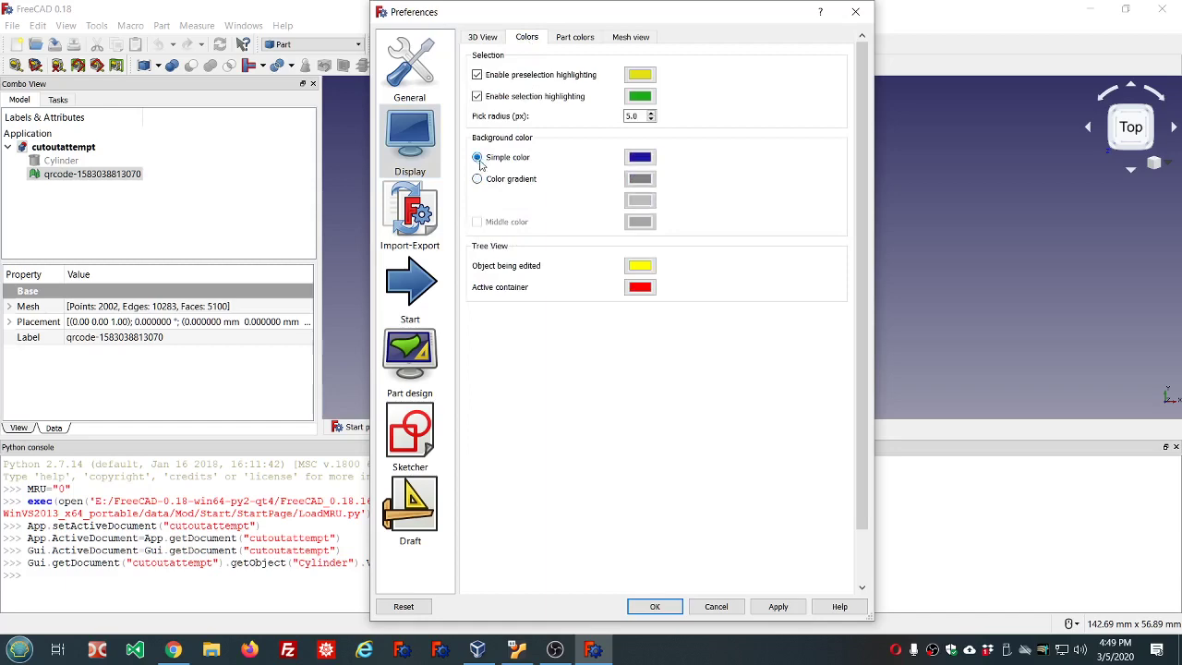
left_click(651, 607)
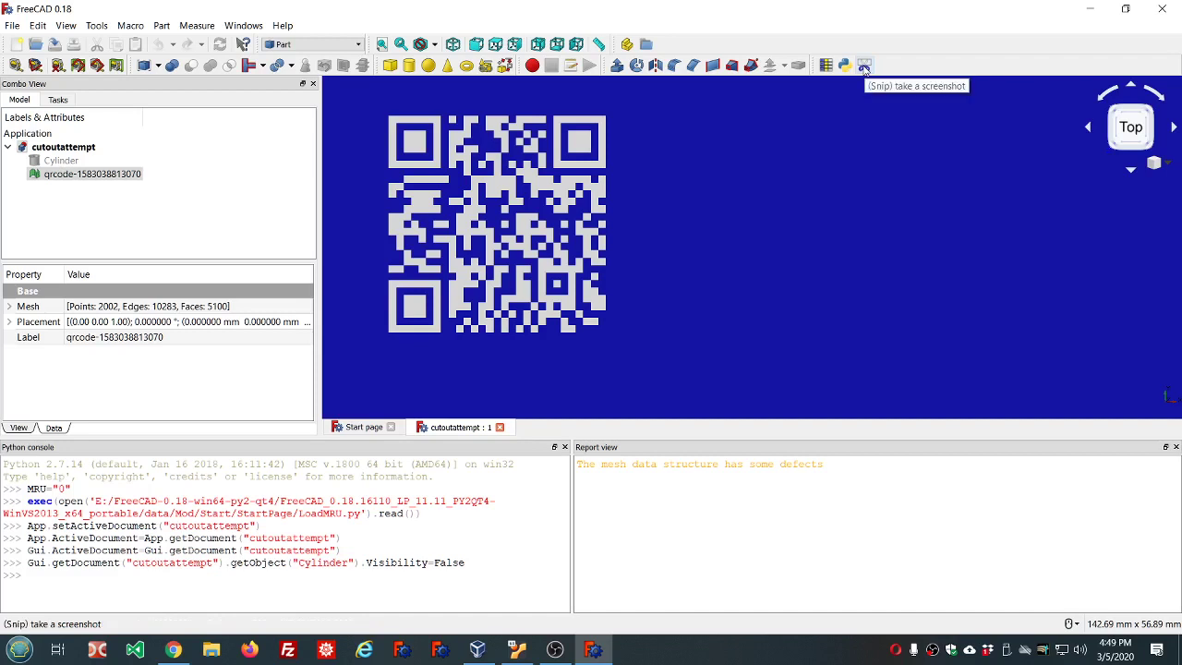
- Snapshot the 3D view with the Snip macro and open the saved PNG in Paint
left_click(863, 67)
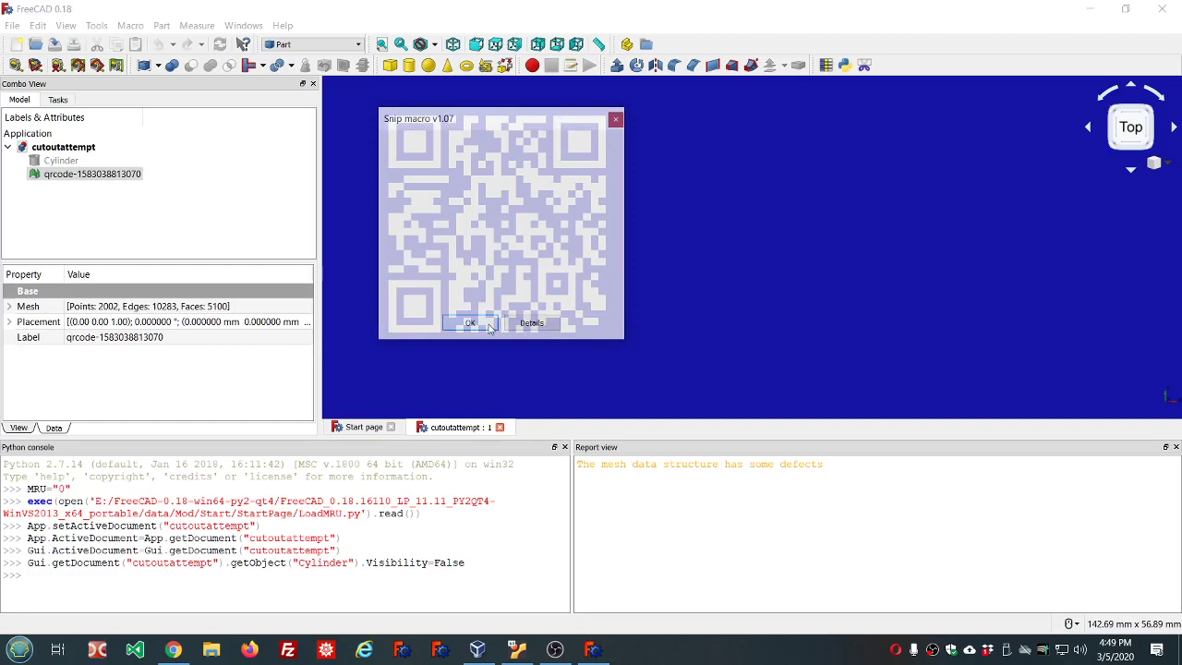
left_click(471, 323)
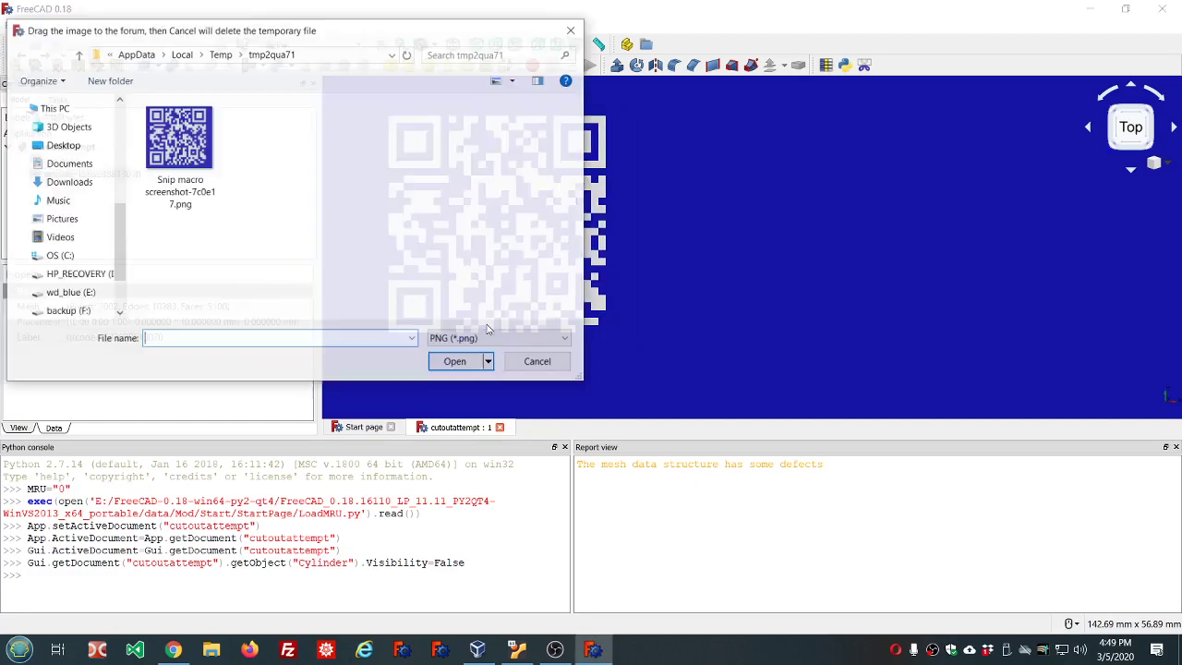
left_click(199, 150)
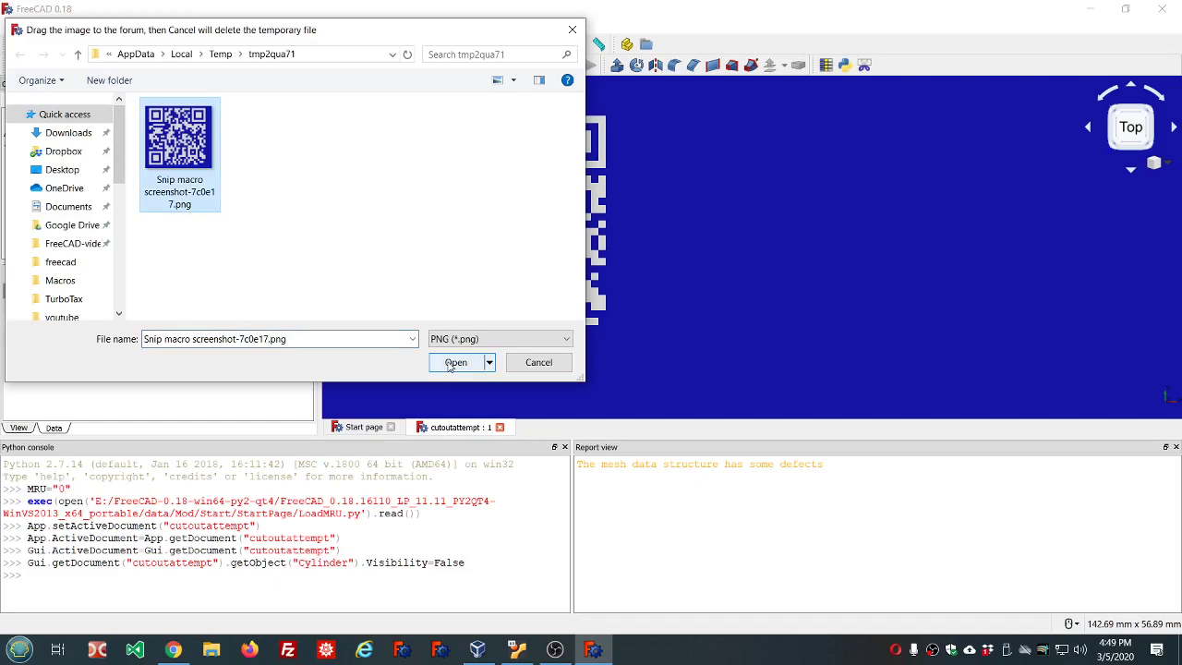
left_click(452, 363)
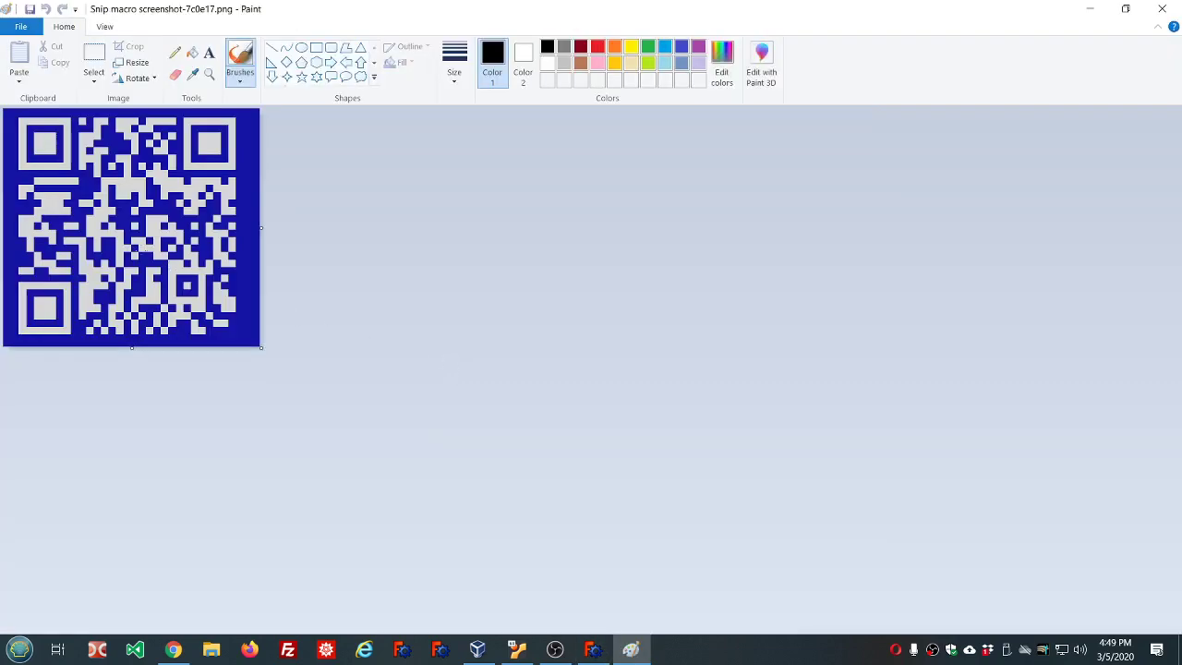
- Select the QR code inside the blue border and crop the image to it
scroll(143, 250, "up", 1, "ctrl")
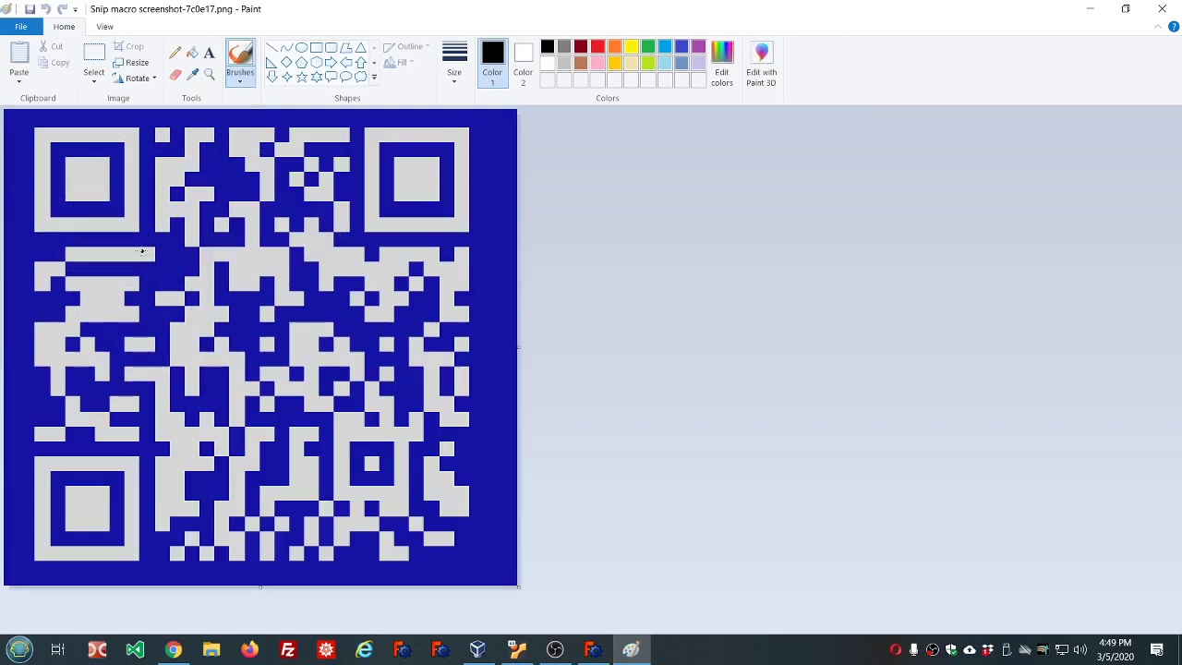
scroll(141, 250, "up", 1, "ctrl")
scroll(141, 251, "down", 1, "ctrl")
scroll(159, 252, "up", 1, "ctrl")
scroll(159, 252, "down", 1, "ctrl")
left_click(95, 53)
left_click_drag(35, 129, 134, 198)
left_click(15, 143)
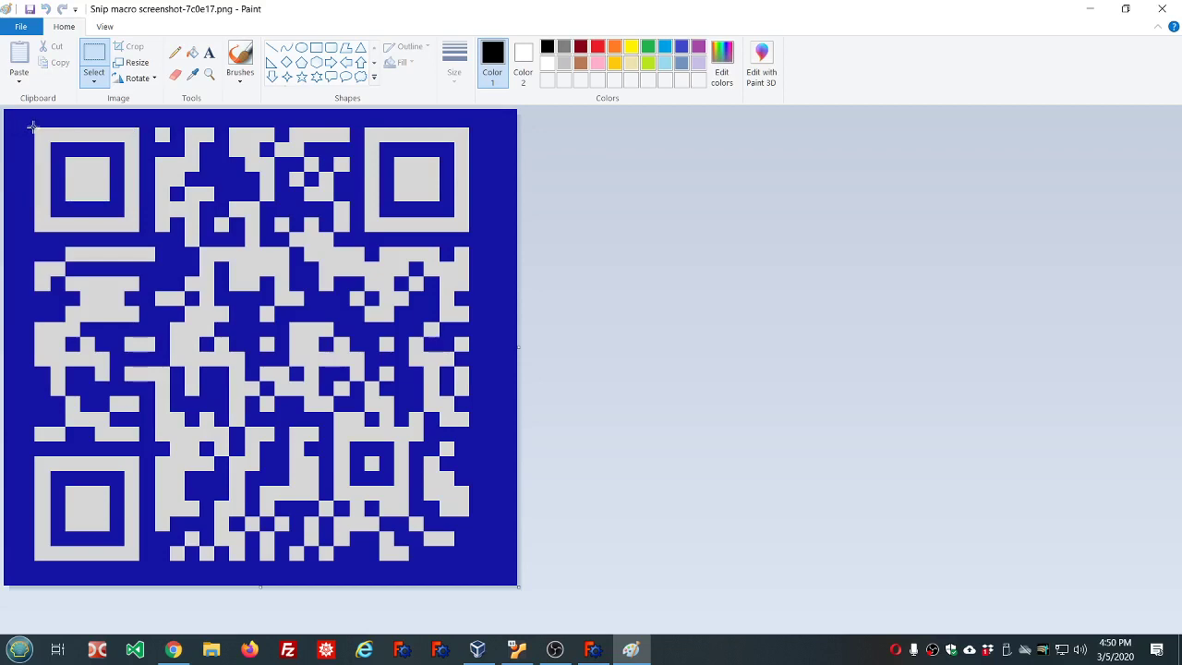
mouse_move(34, 128)
left_mouse_down()
mouse_move(472, 534)
mouse_move(468, 559)
left_mouse_up()
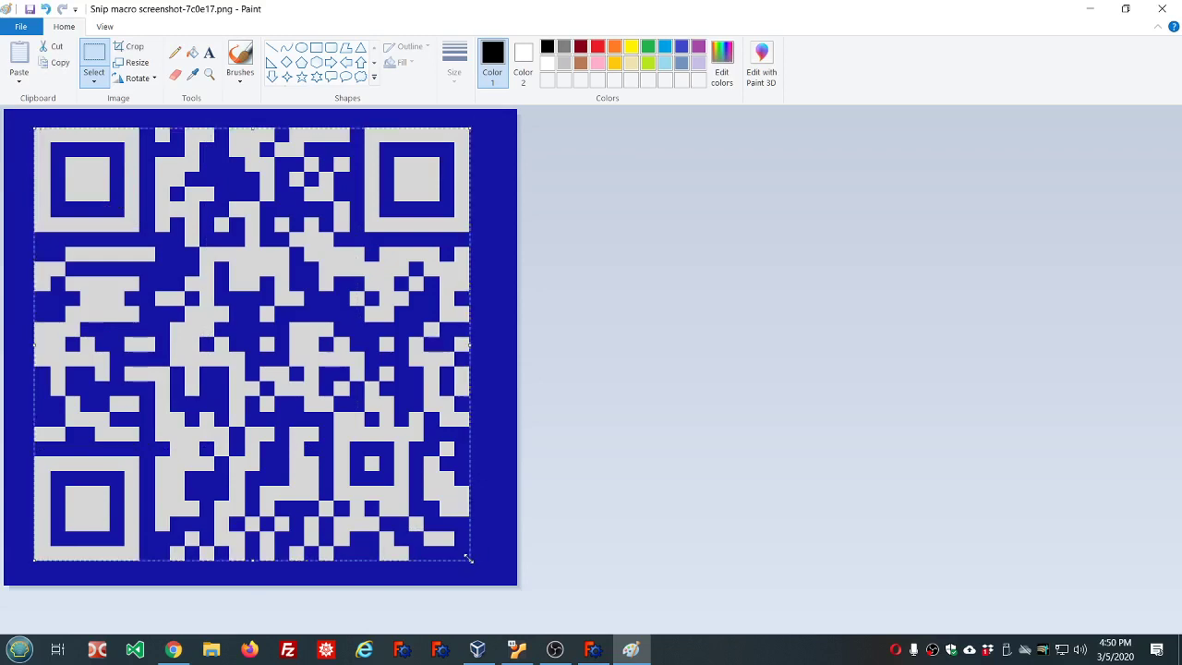
left_click(135, 50)
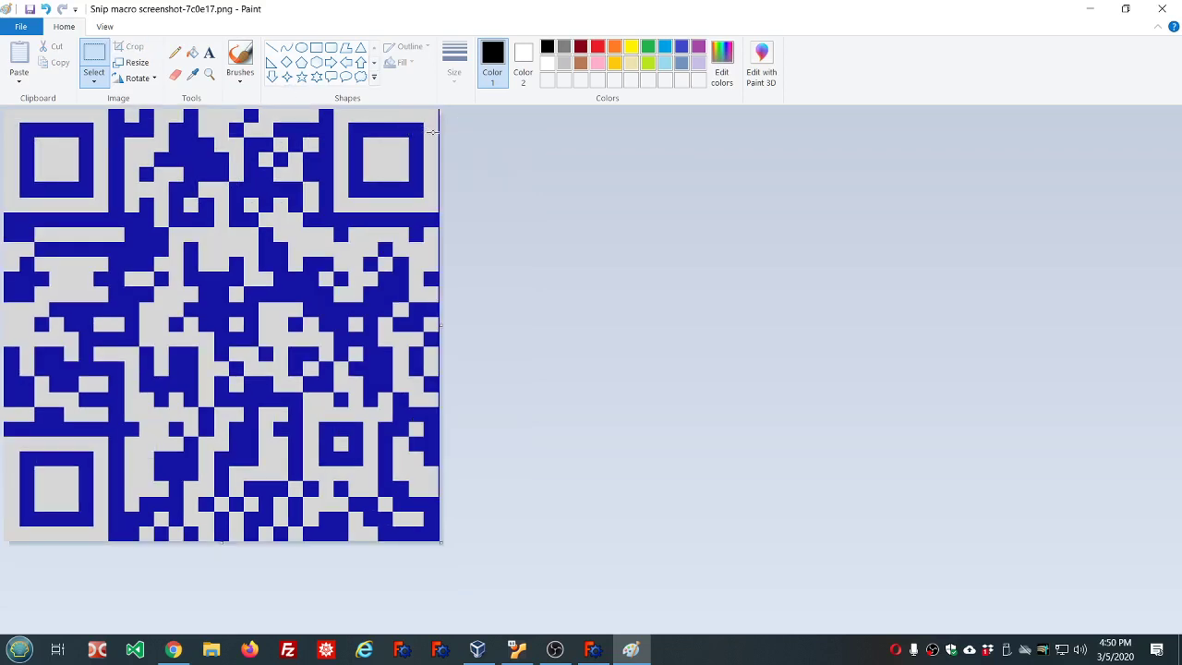
- Undo the crop, reselect the QR area inside the border, and crop again
scroll(433, 133, "up", 3, "ctrl")
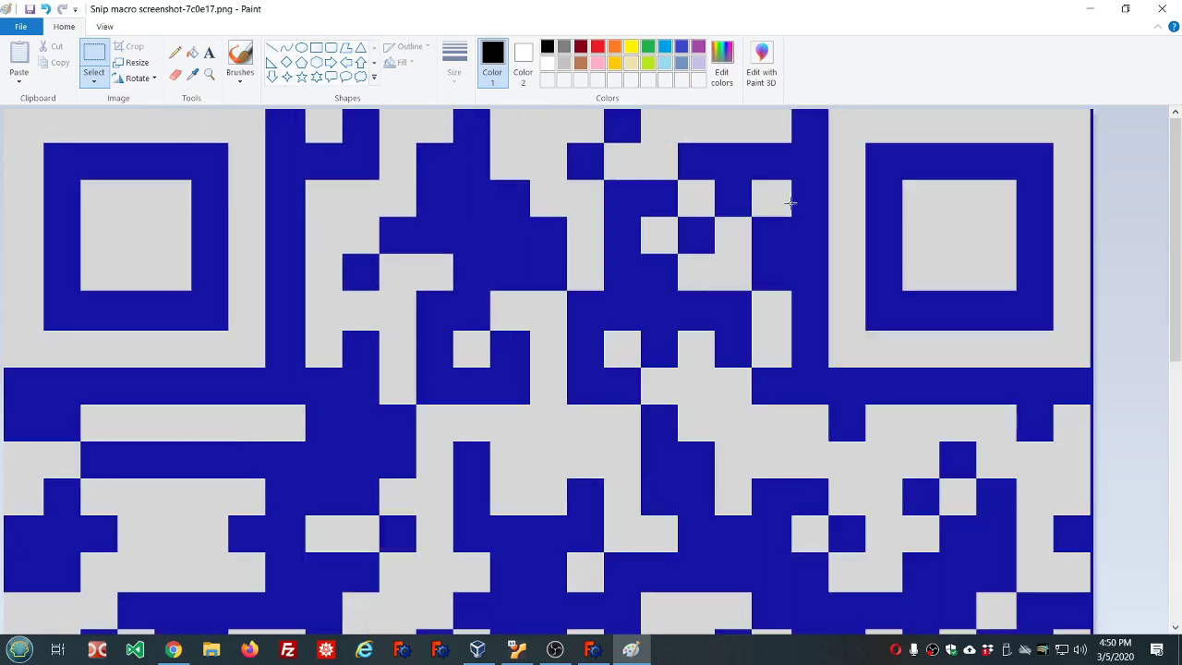
scroll(800, 211, "down", 2, "ctrl")
scroll(800, 211, "down", 1, "ctrl")
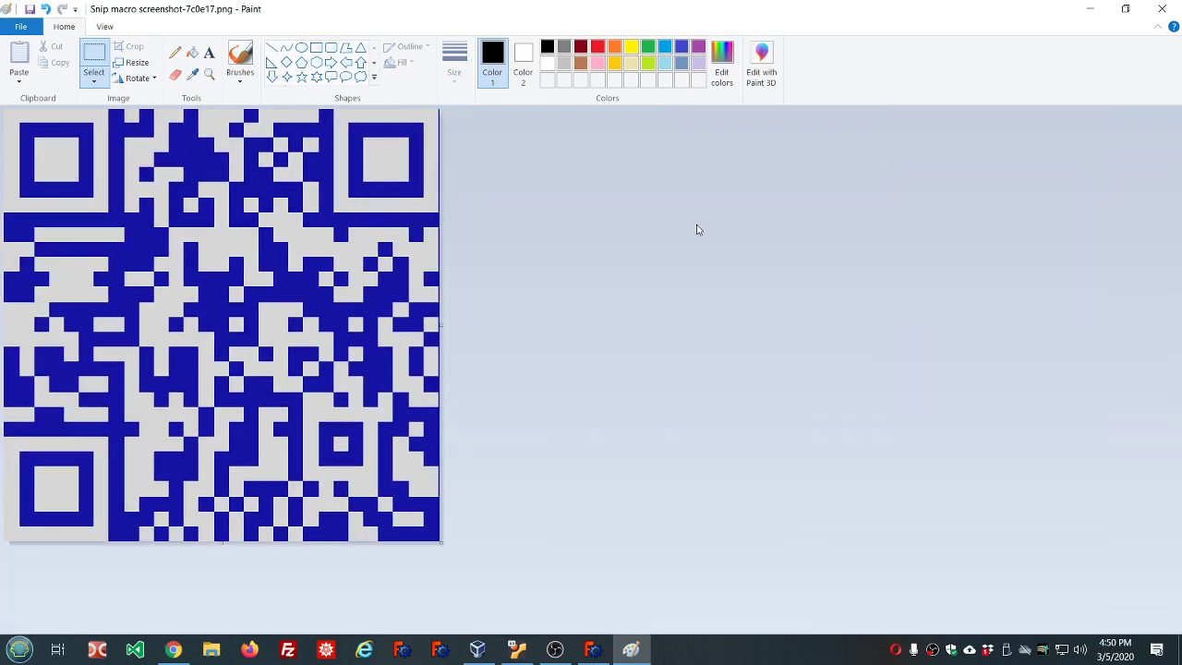
scroll(335, 218, "up", 1, "ctrl")
scroll(334, 217, "down", 1, "ctrl")
left_click(45, 9)
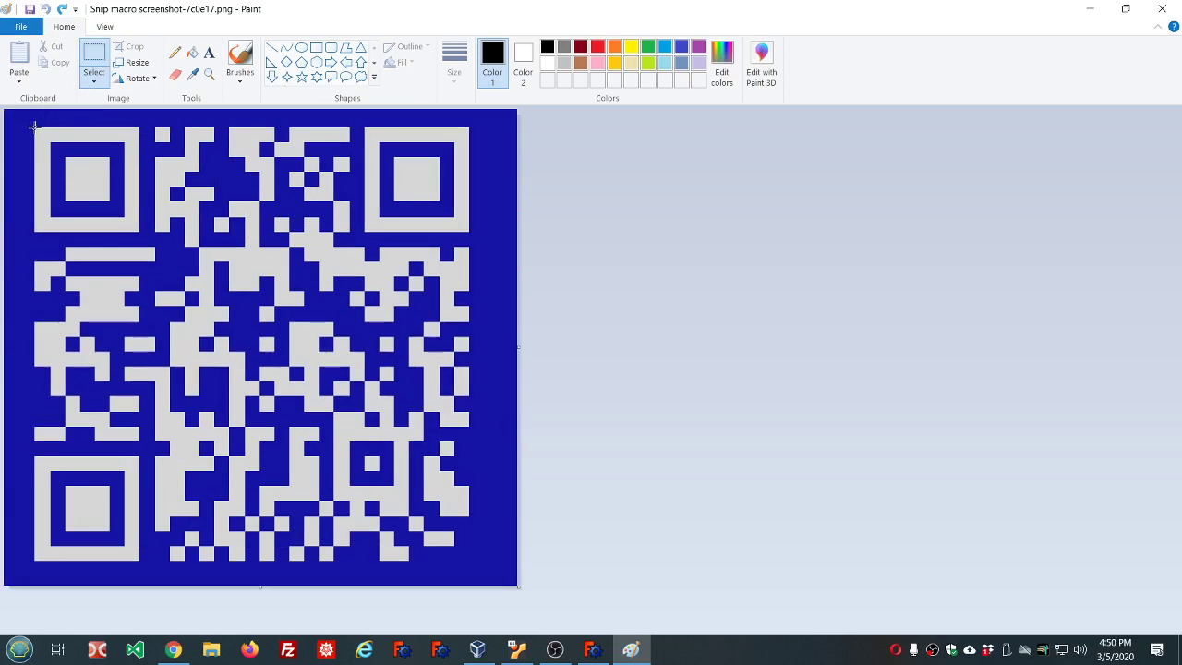
mouse_move(34, 126)
left_mouse_down()
mouse_move(508, 556)
mouse_move(468, 560)
left_mouse_up()
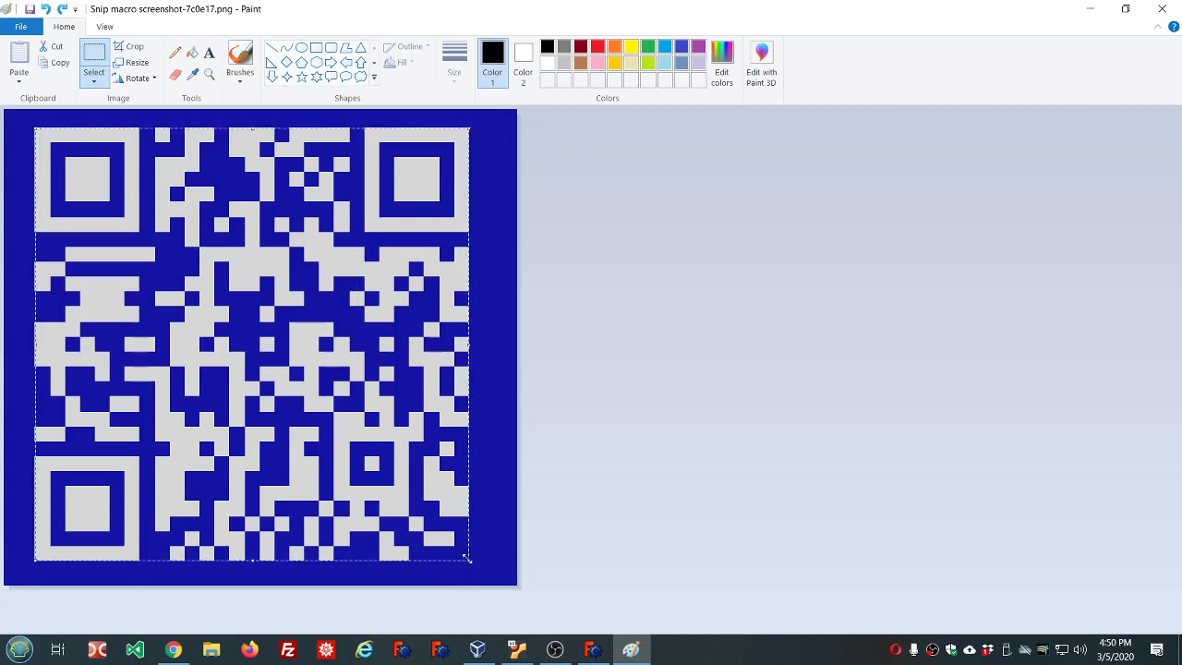
left_click(144, 48)
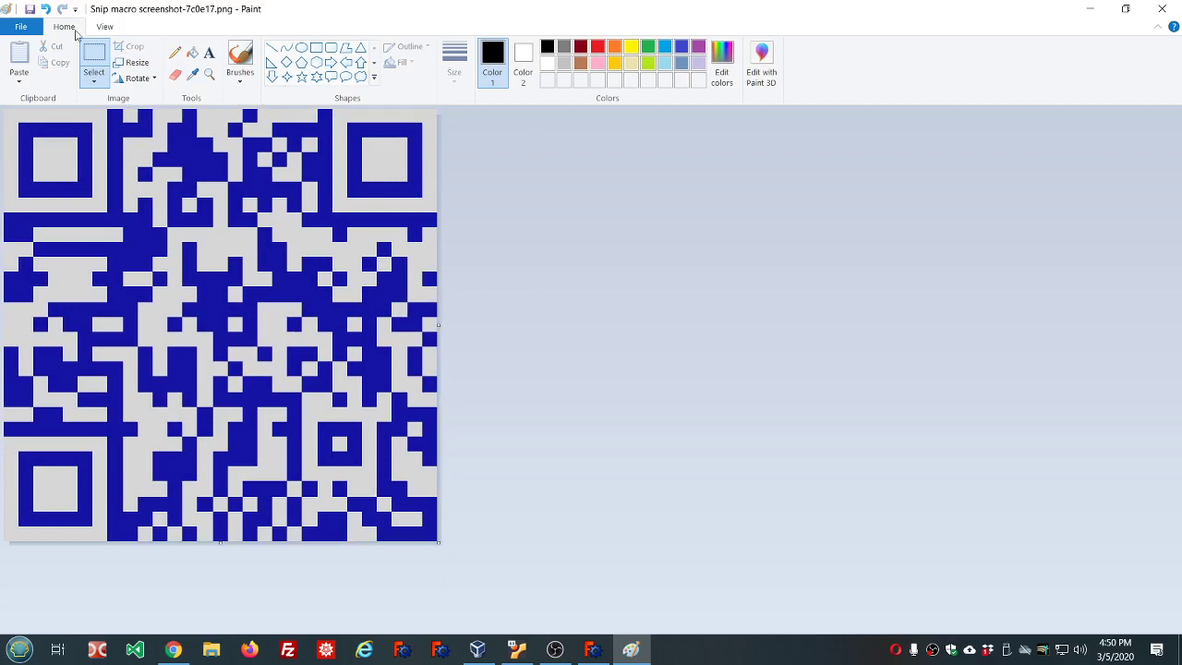
- Save the cropped image as a Monochrome Bitmap, accepting the colour-loss warning, and return to FreeCAD
left_click(24, 30)
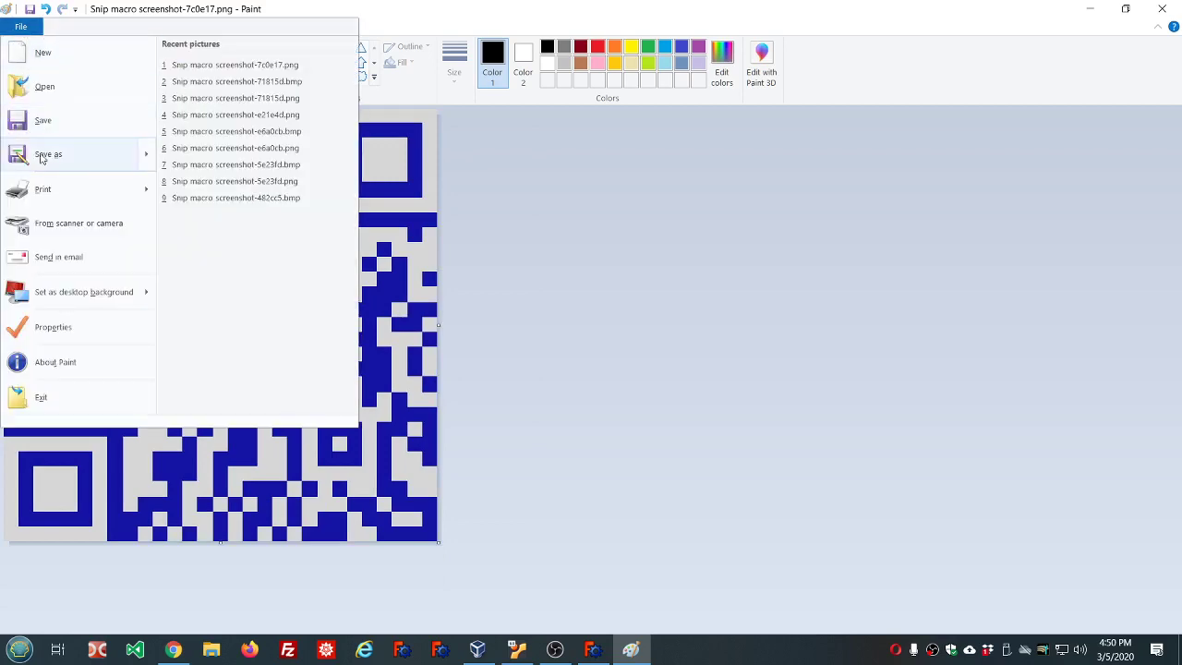
mouse_move(48, 154)
left_click(207, 149)
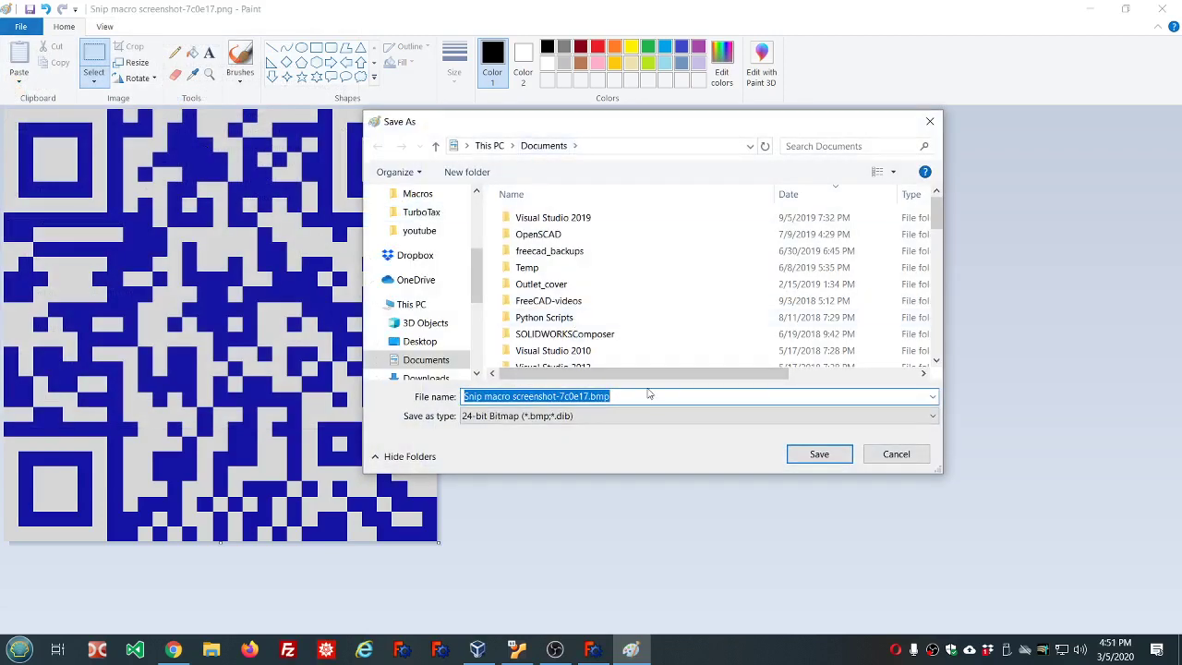
left_click(927, 421)
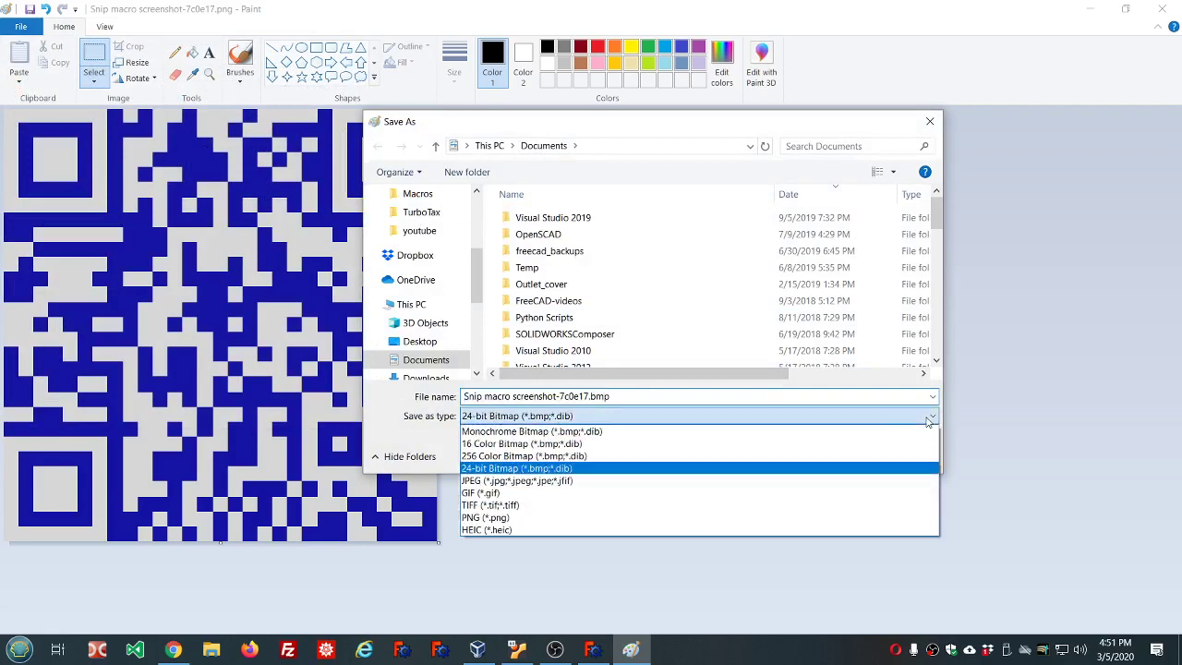
left_click(602, 432)
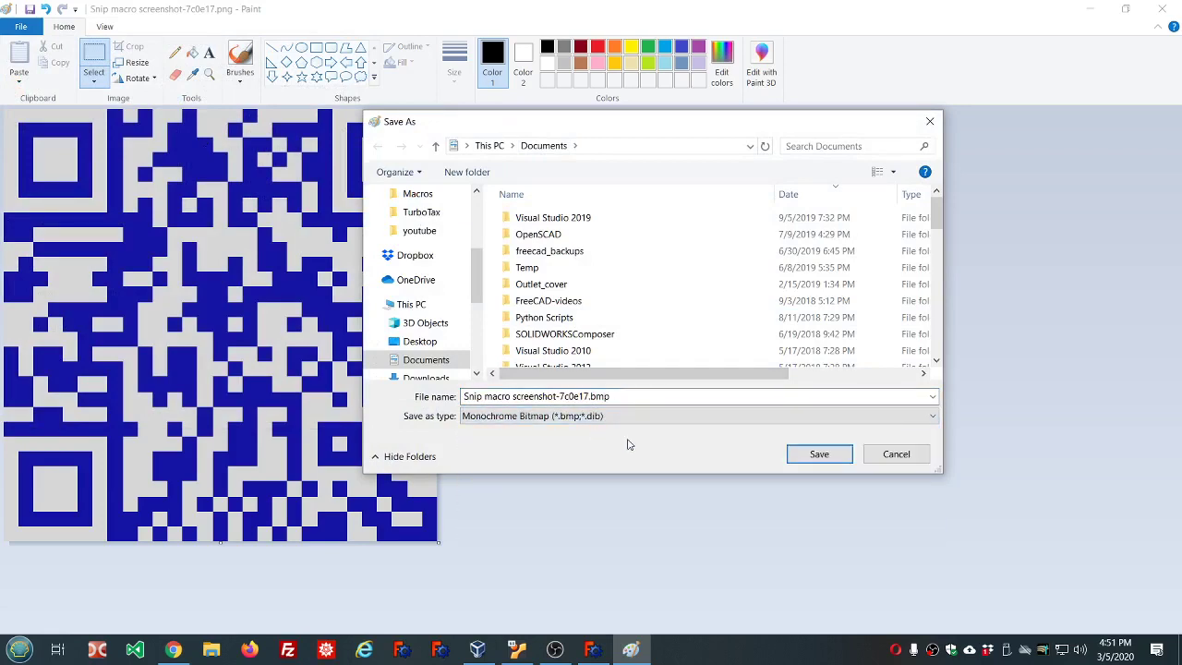
left_click(820, 453)
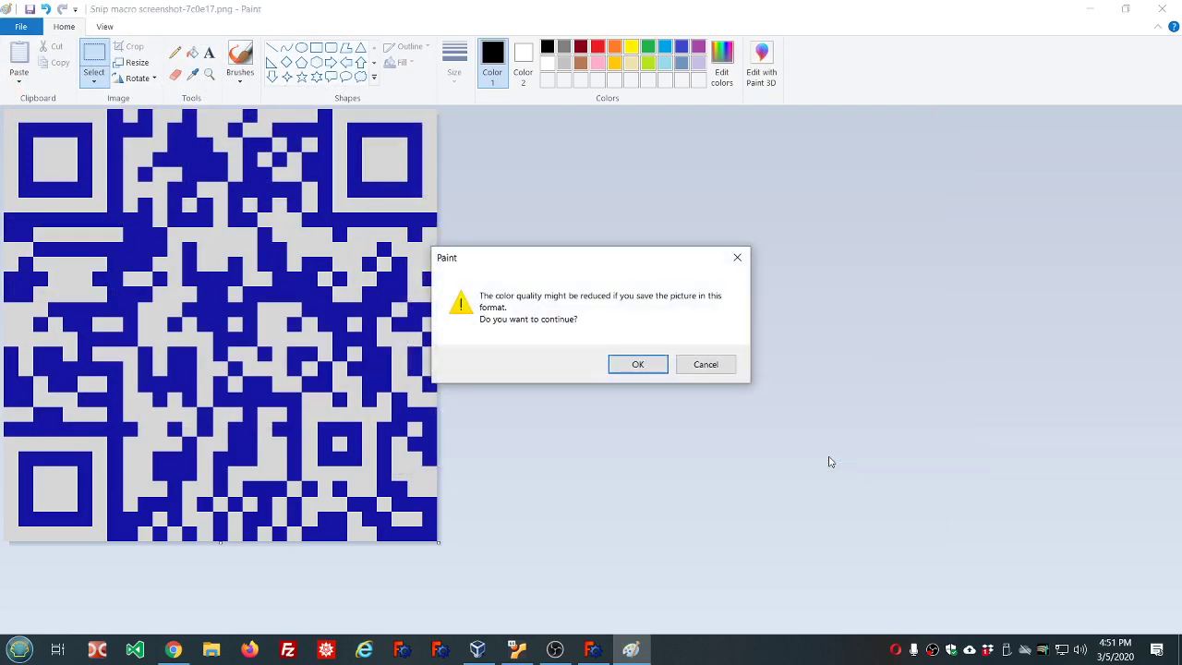
left_click(638, 365)
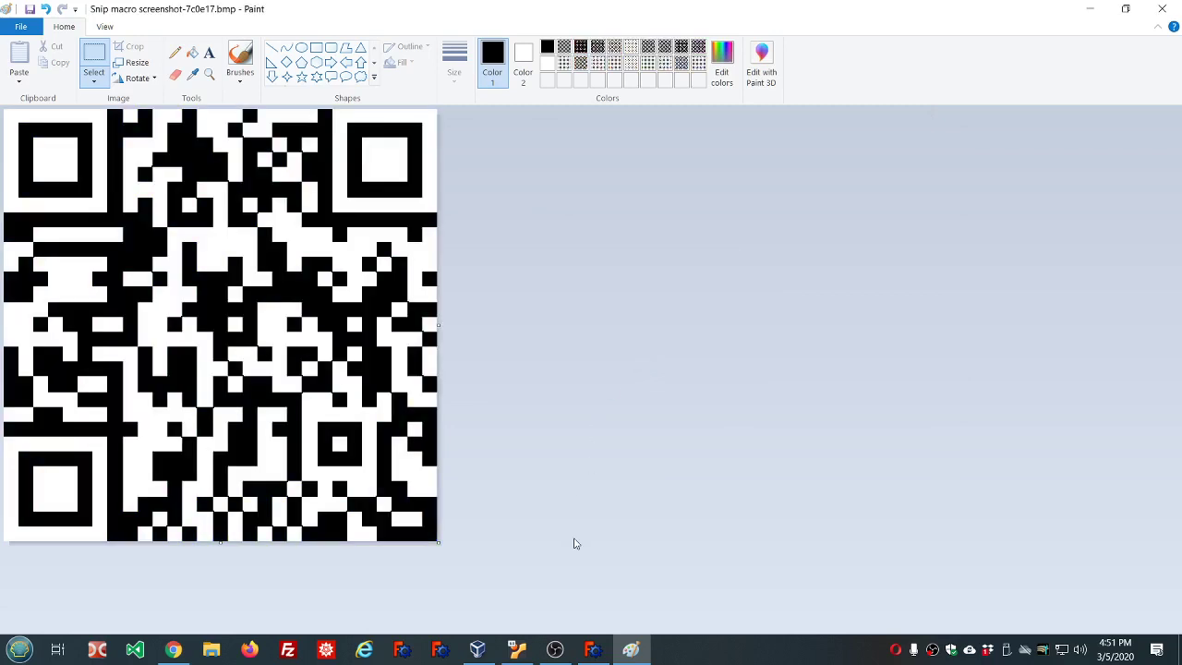
left_click(595, 650)
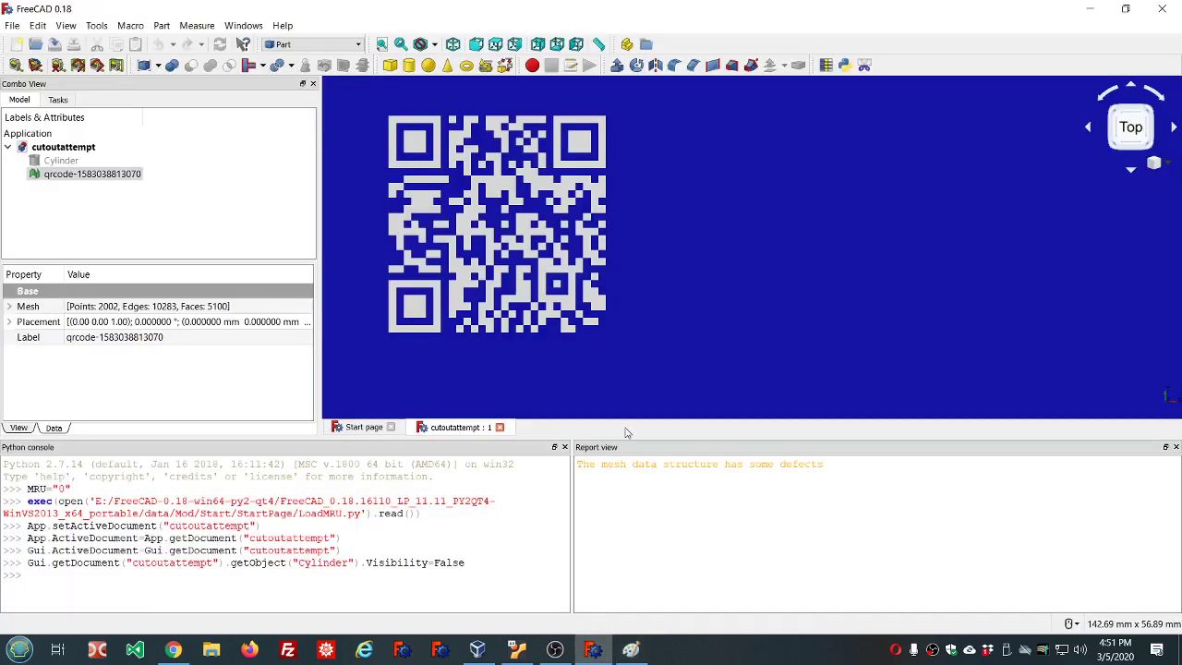
- Execute FCBmpImport.FCMacro.py from the Macros list and move its window aside
left_click(129, 27)
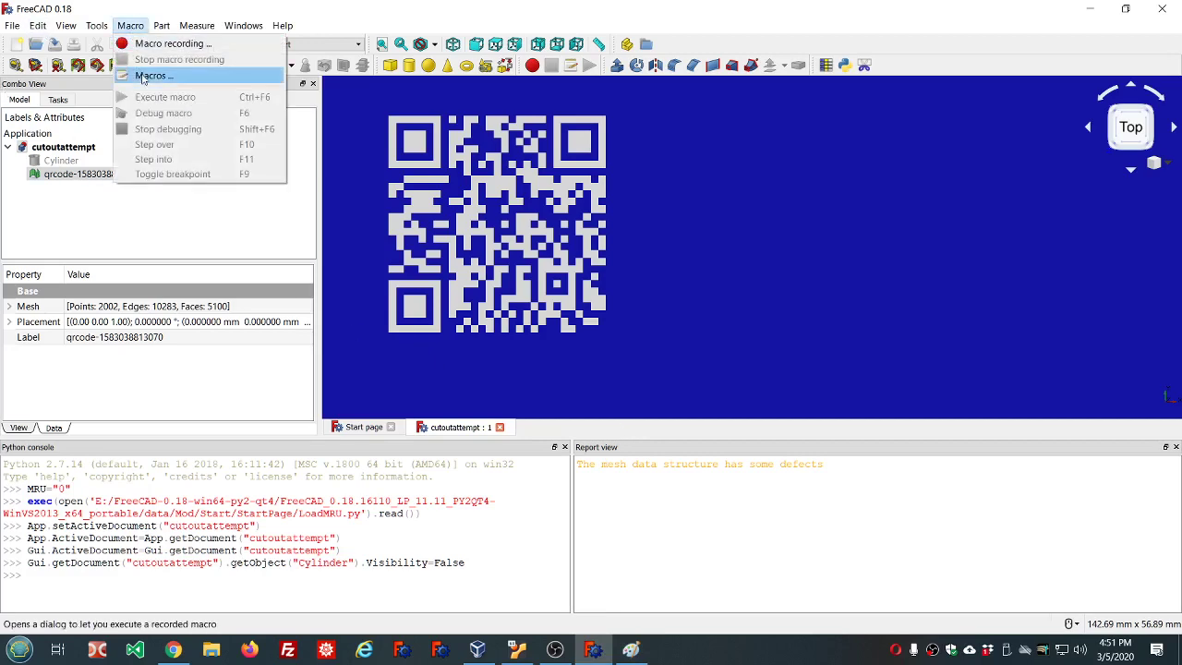
left_click(146, 77)
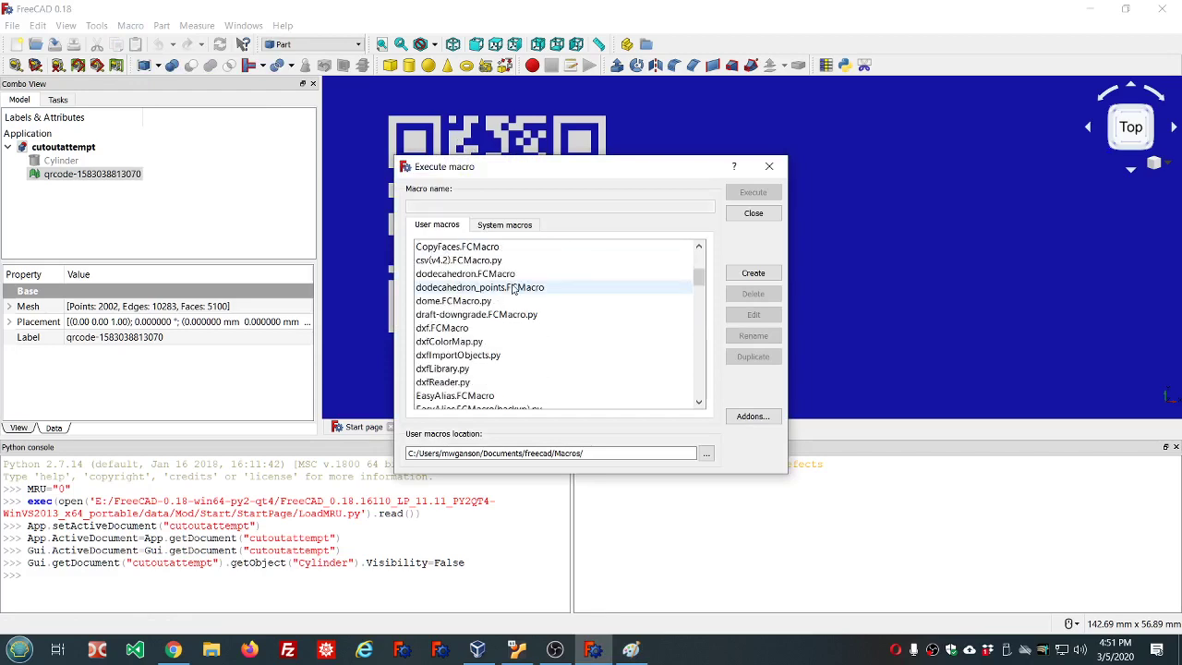
scroll(515, 290, "down", 3)
scroll(515, 289, "down", 1)
scroll(508, 289, "down", 1)
left_click(495, 288)
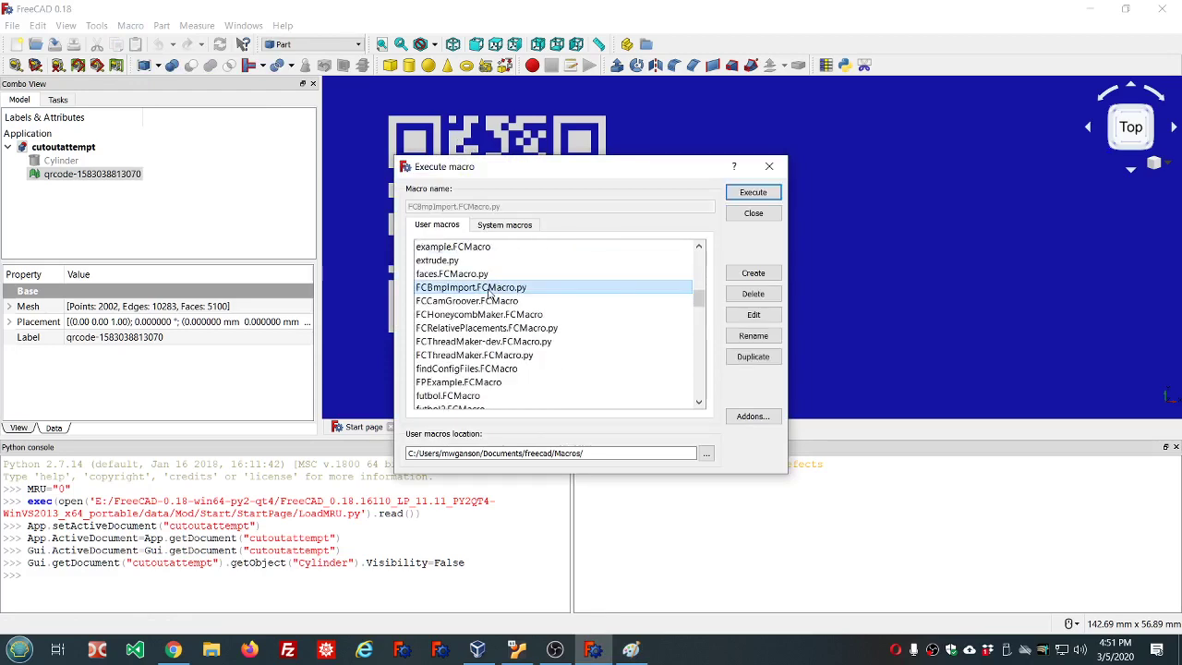
left_click(753, 193)
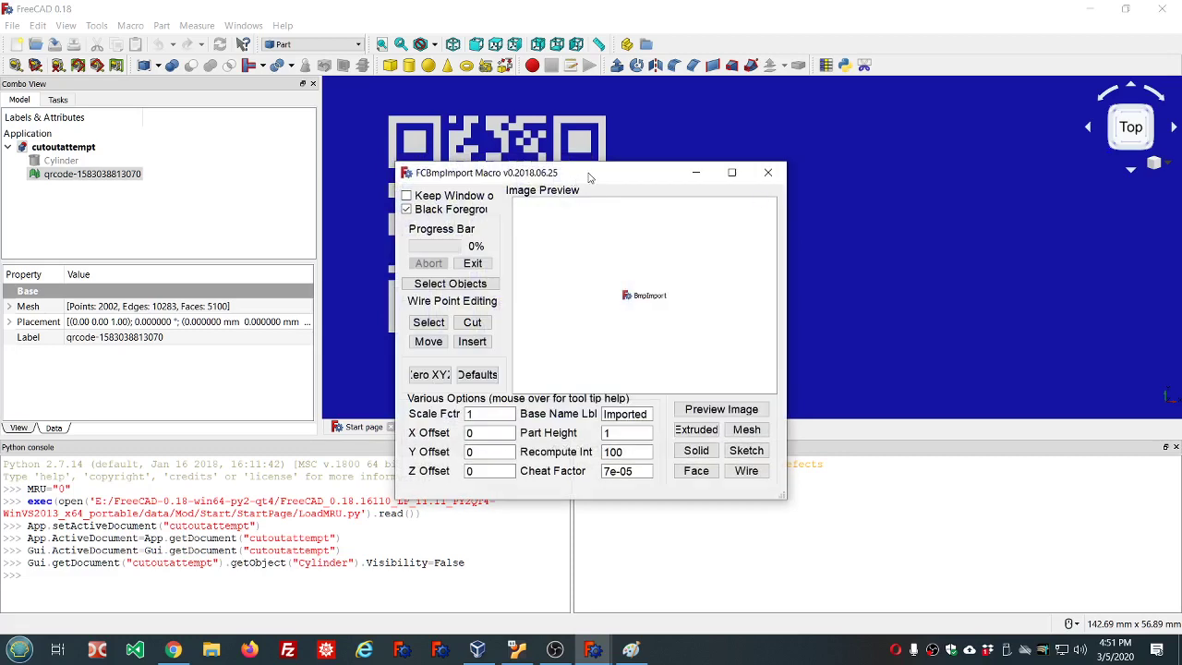
mouse_move(591, 180)
left_mouse_down()
mouse_move(836, 223)
mouse_move(764, 174)
left_mouse_up()
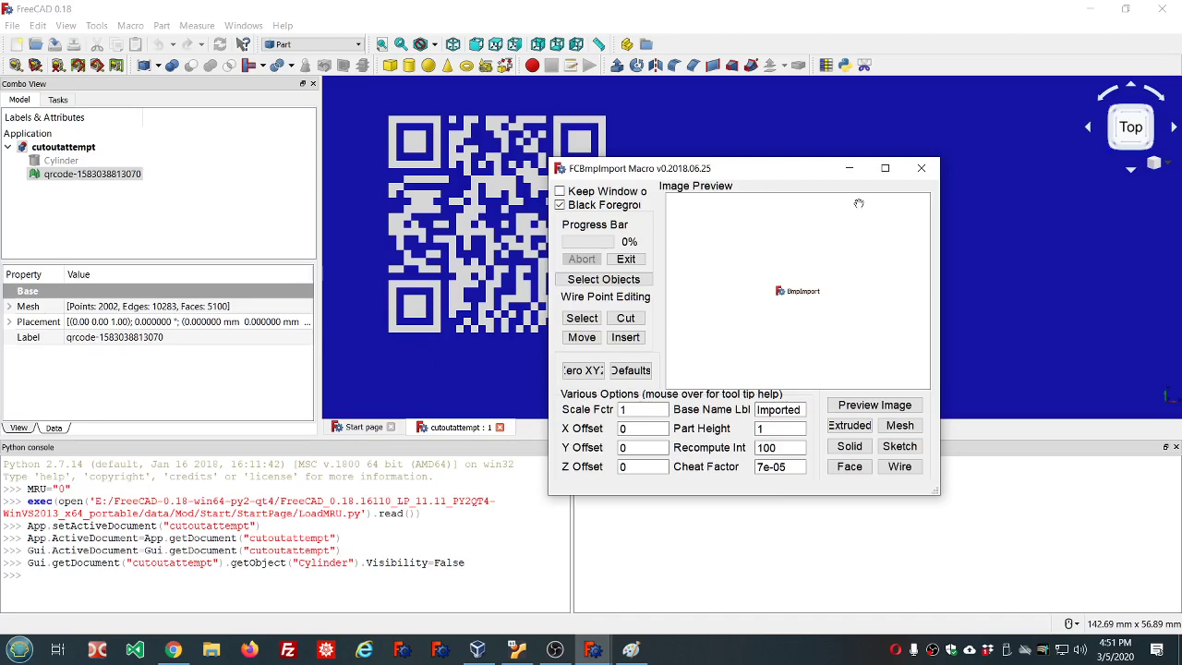
- Load Snip macro screenshot-7c0e17.bmp from Documents as the macro's preview image
left_click(876, 407)
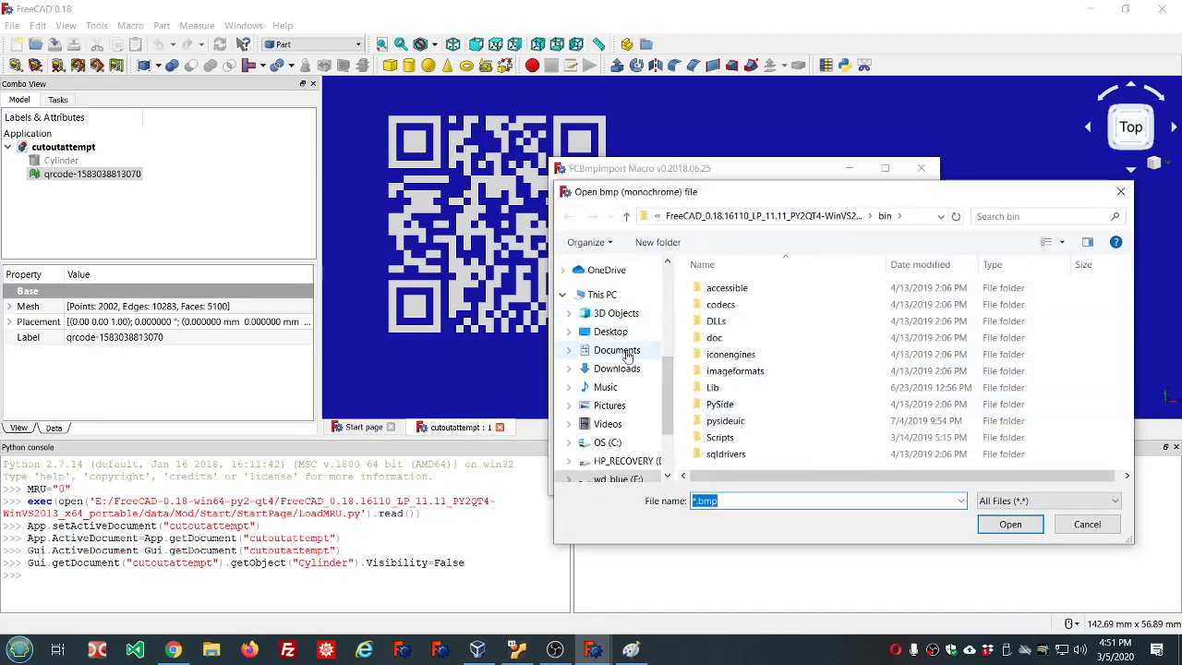
left_click(617, 351)
scroll(790, 317, "down", 4)
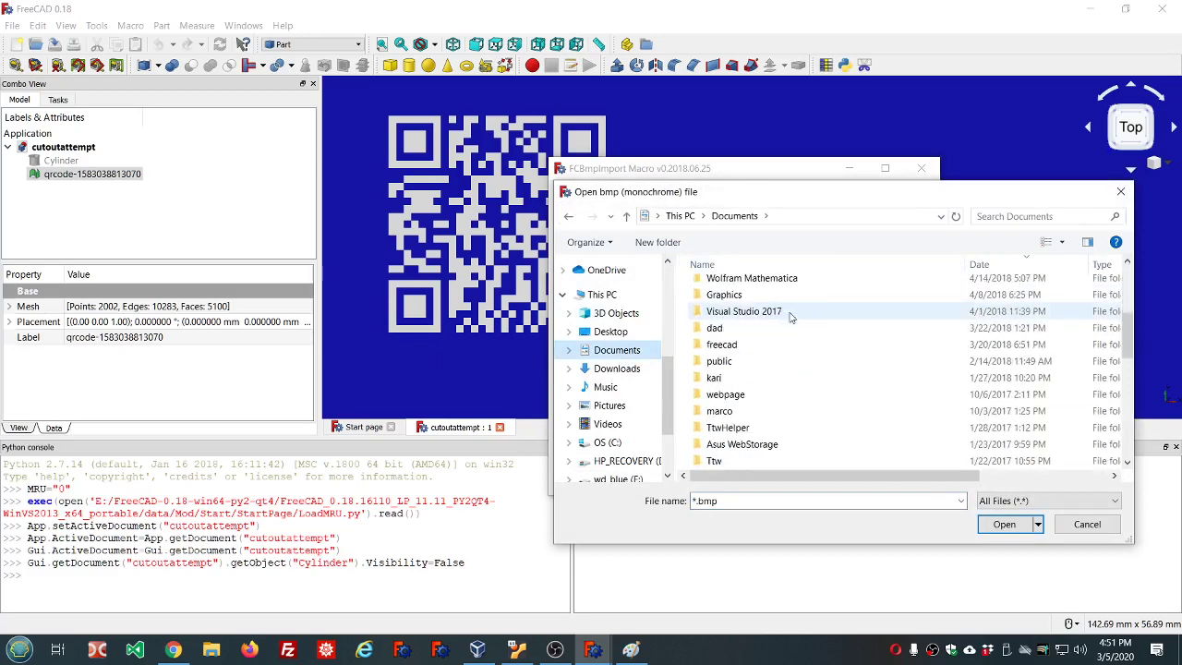
scroll(790, 317, "down", 3)
scroll(790, 316, "down", 3)
left_click(780, 360)
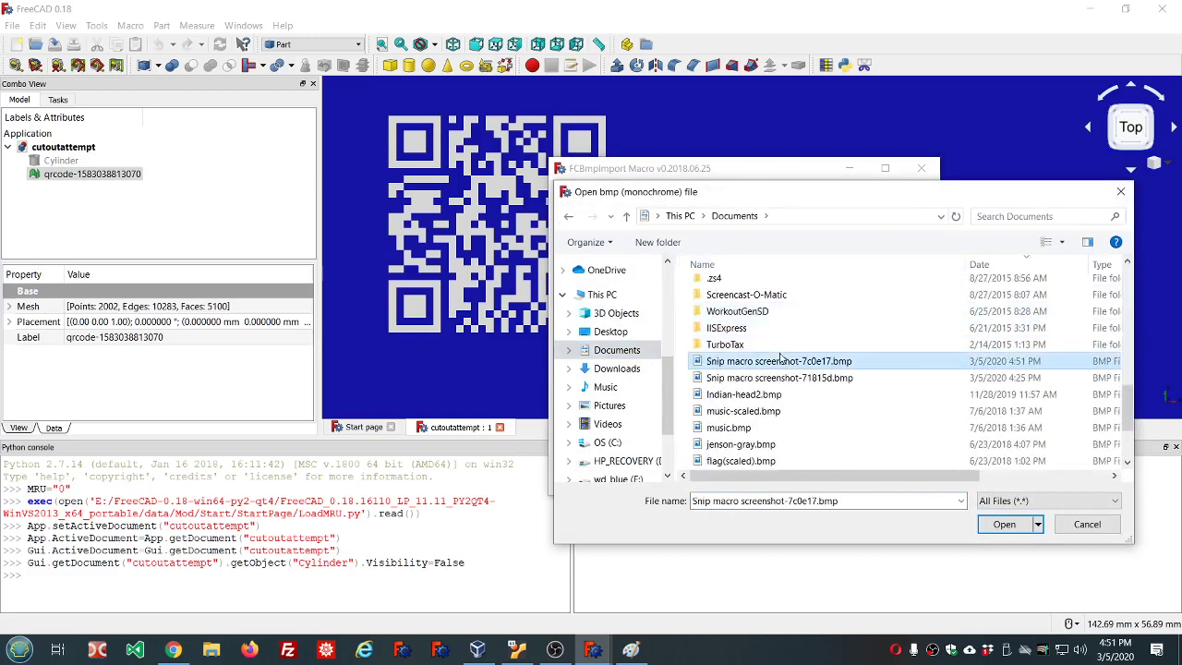
left_click(1000, 525)
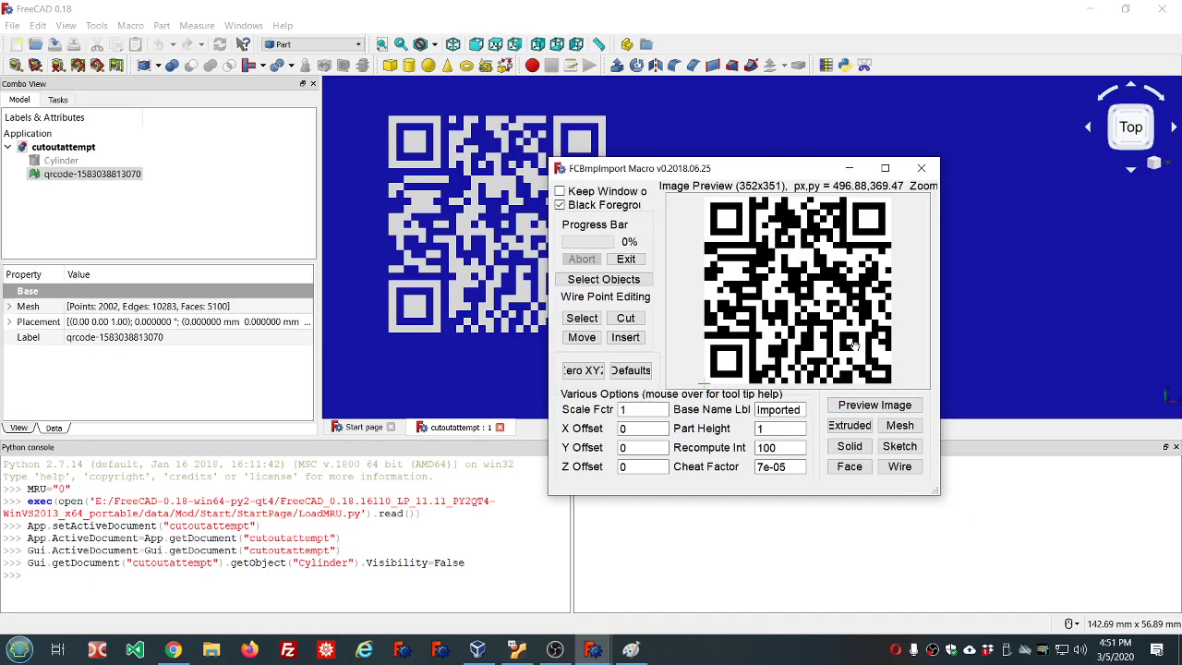
- Convert the image to a sketch on XY_PLANE and keep the macro window on top
left_click(892, 449)
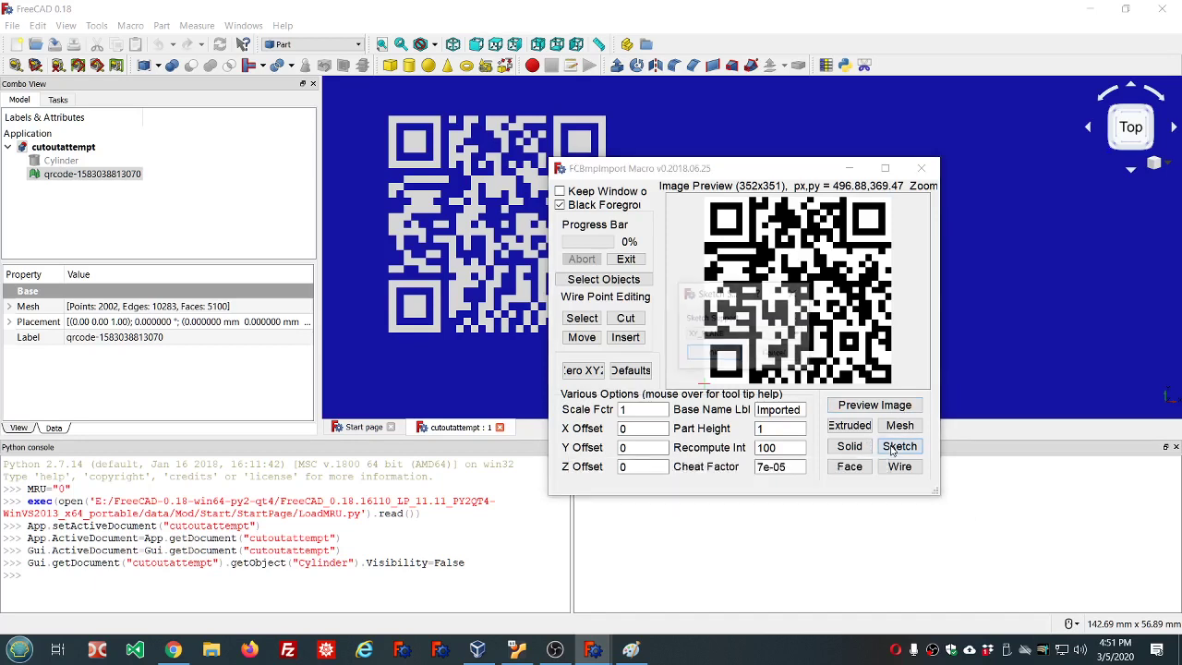
left_click(712, 355)
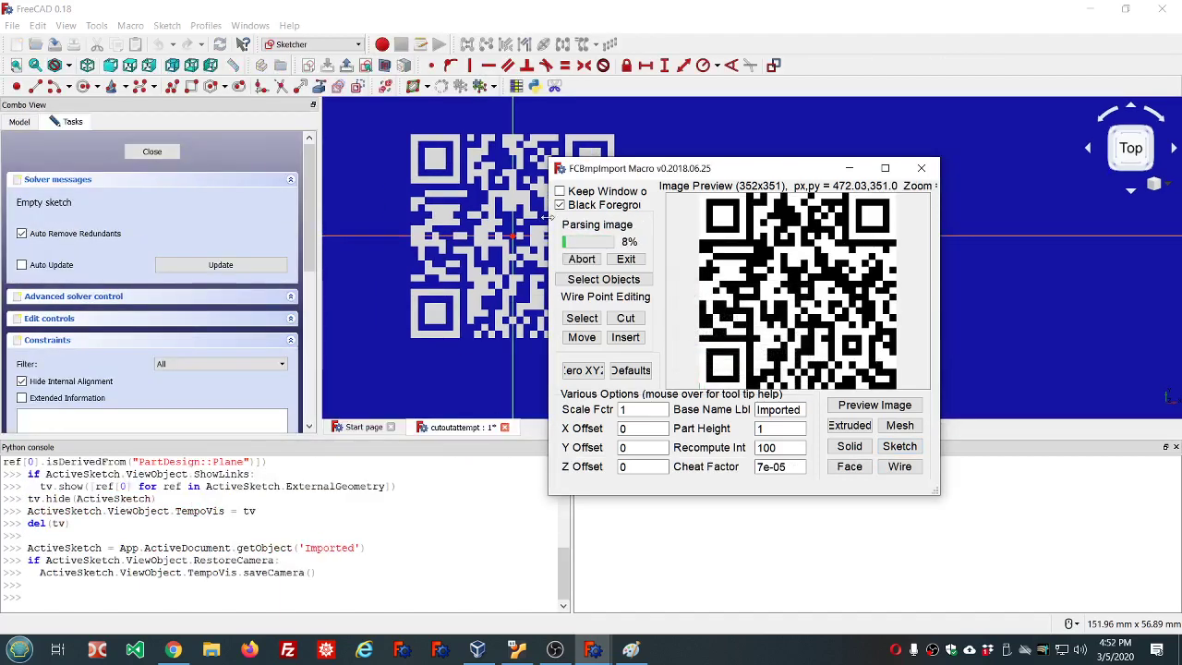
left_click(559, 191)
- Set the Display > Colors background to Color gradient in Preferences
left_click(37, 25)
left_click(117, 270)
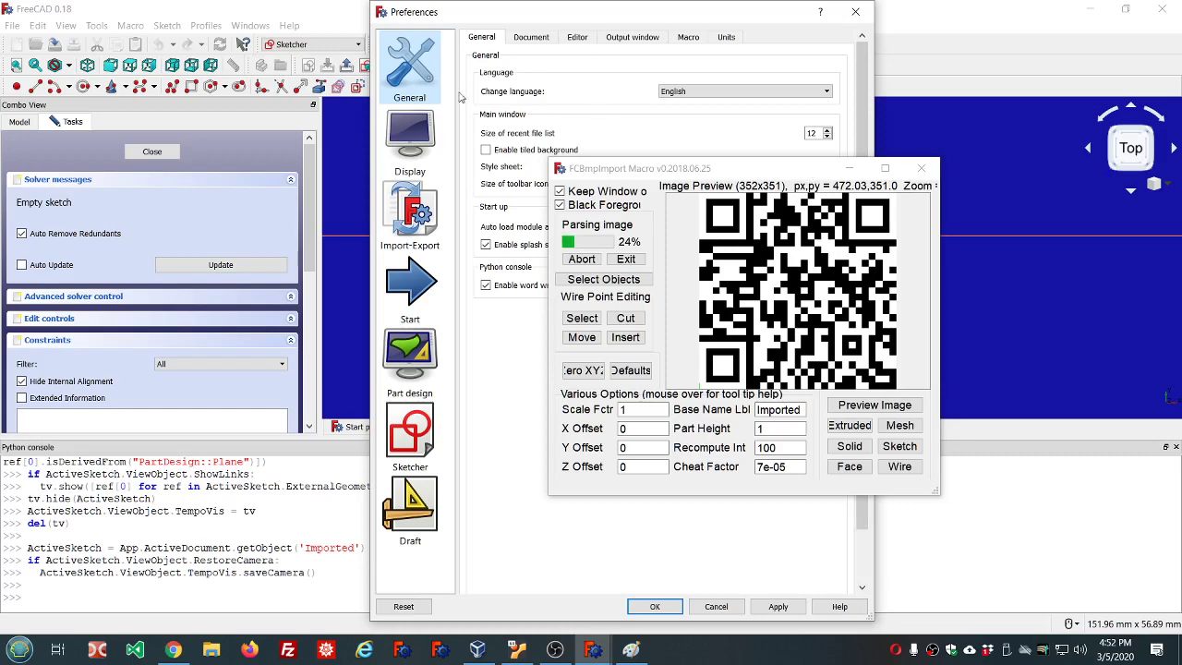
left_click(415, 159)
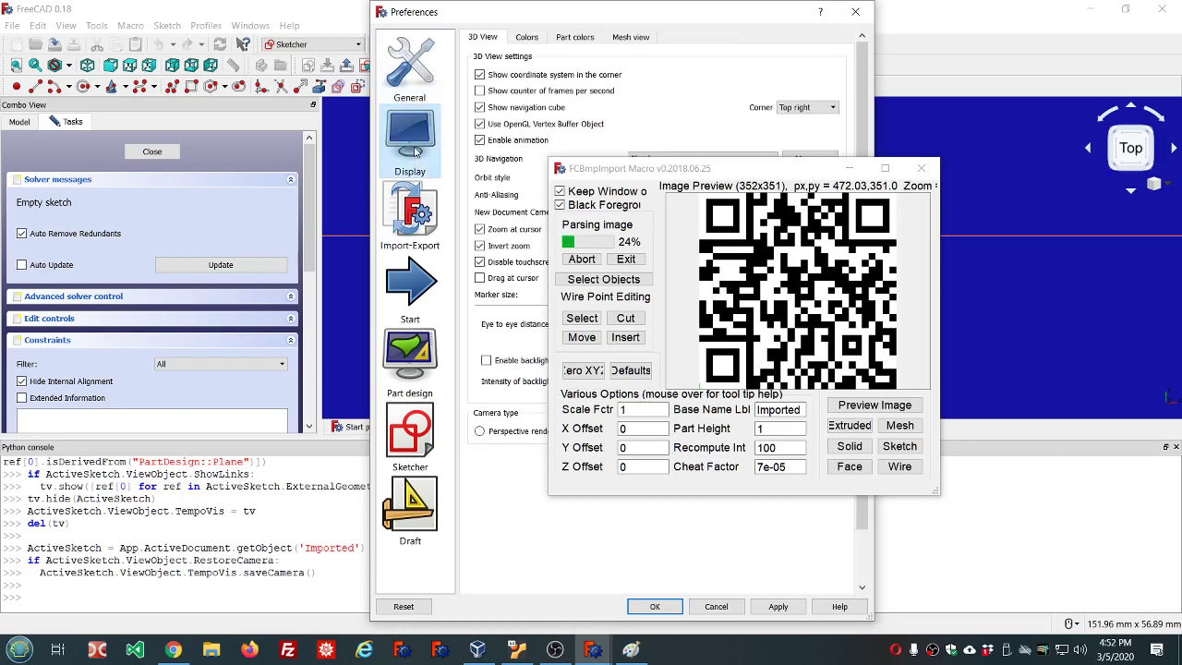
left_click(526, 39)
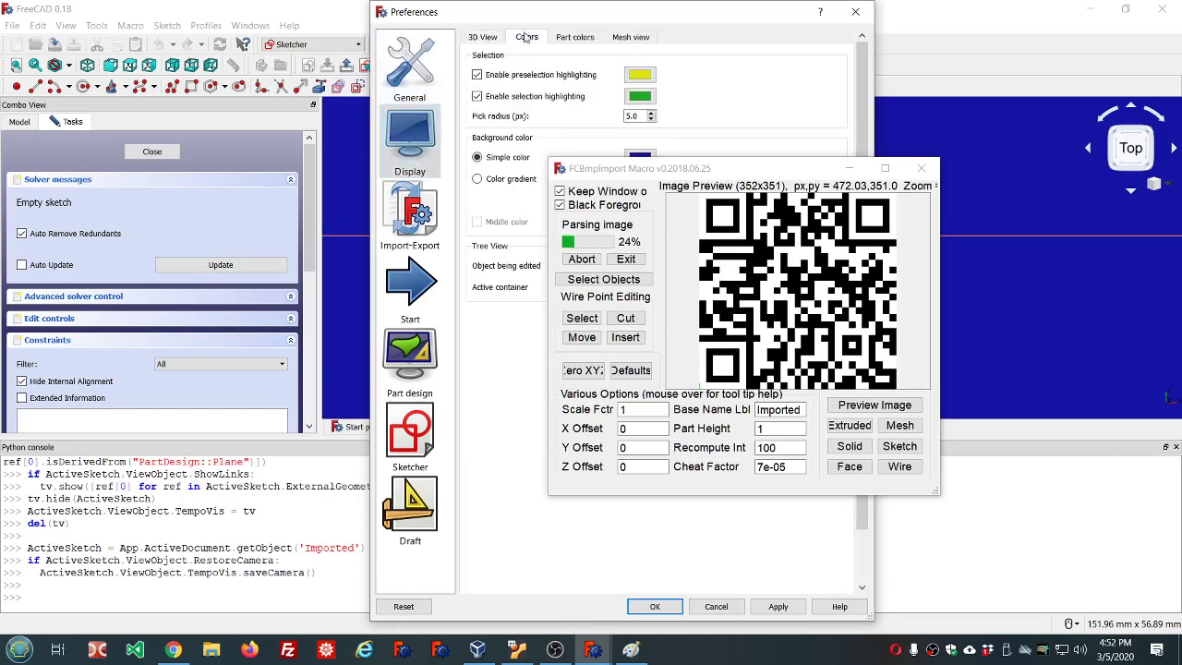
left_click(477, 179)
left_click(652, 608)
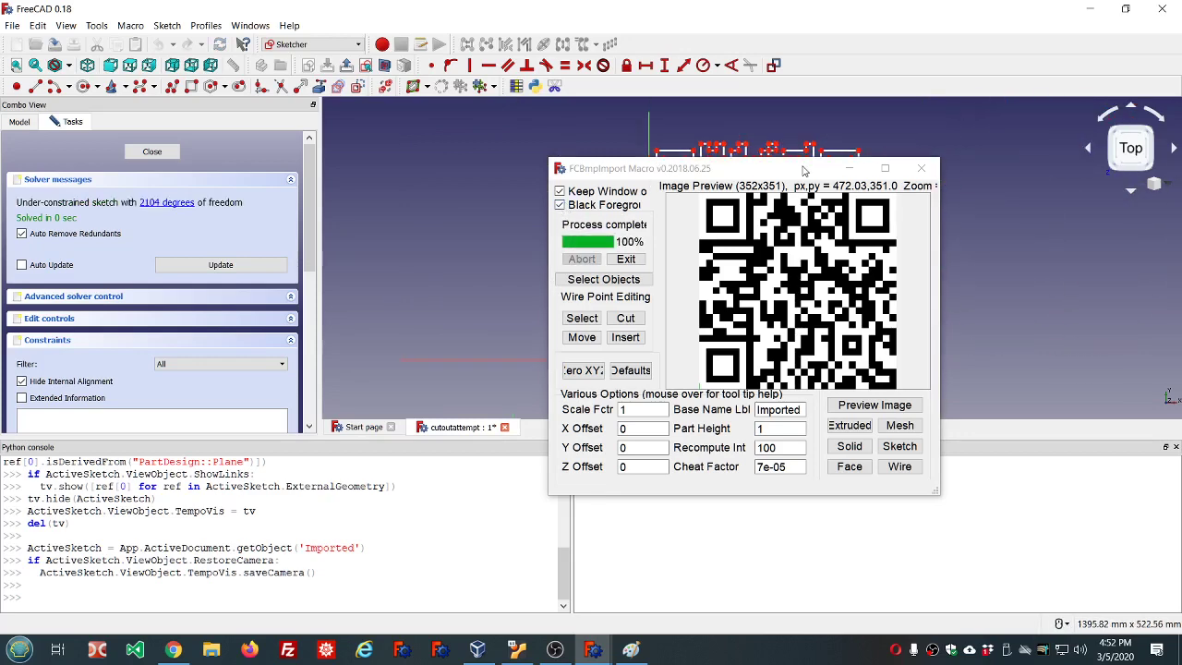
- Drag the macro window aside to reveal the finished QR code sketch outlines
mouse_move(804, 170)
left_mouse_down()
mouse_move(1052, 354)
mouse_move(1139, 329)
mouse_move(897, 222)
left_mouse_up()
- Close the QR sketch, delete the imported Body, and untick Black Foreground in the importer
left_click(151, 151)
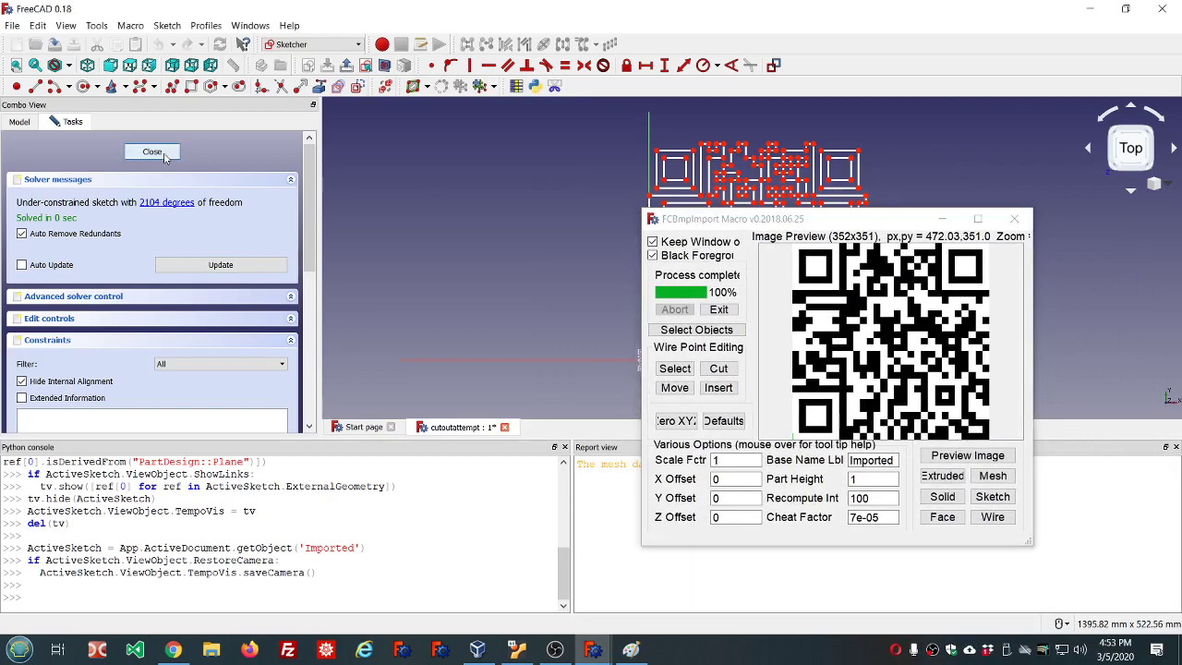
left_click(55, 188)
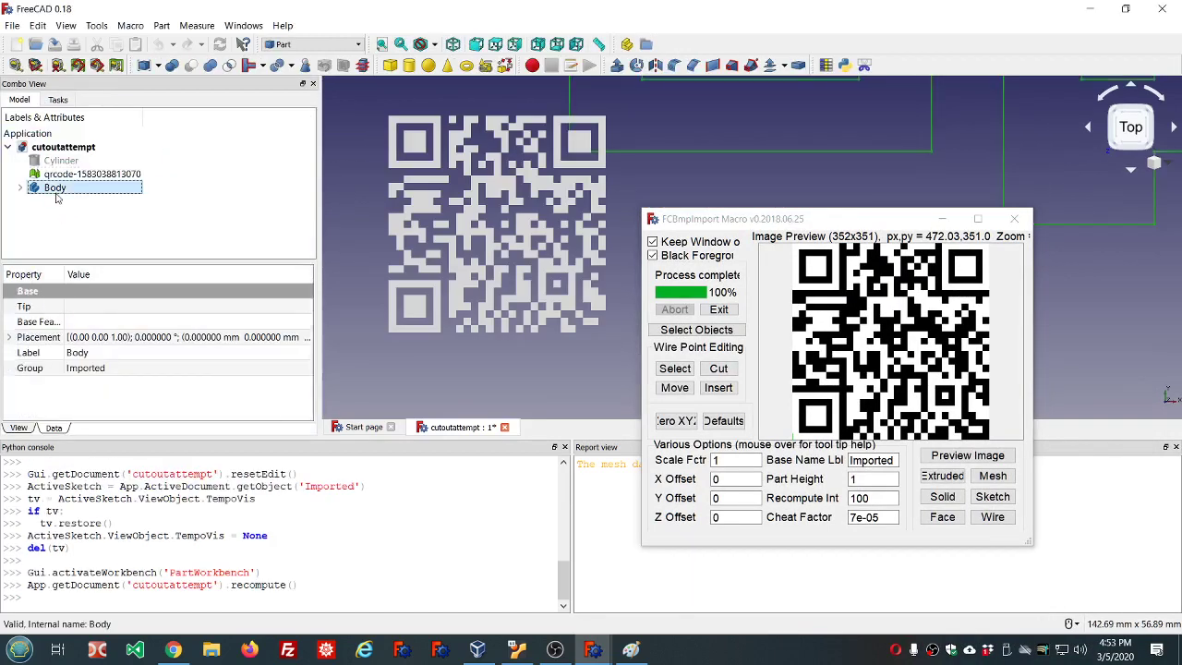
key("Delete")
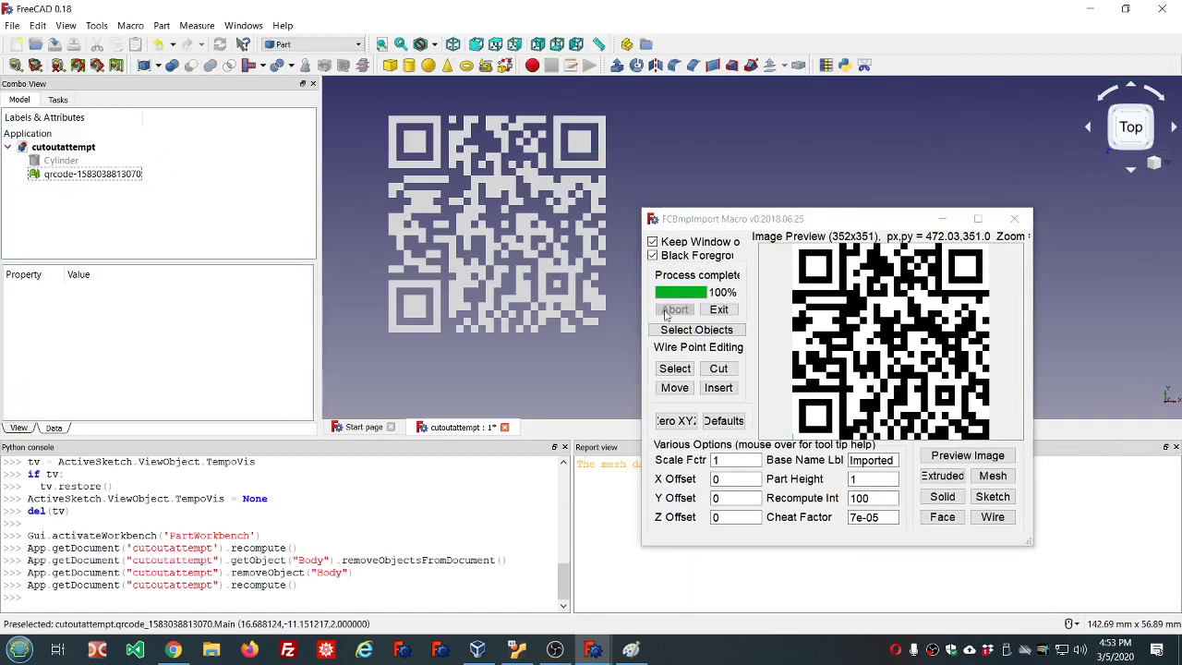
left_click(653, 255)
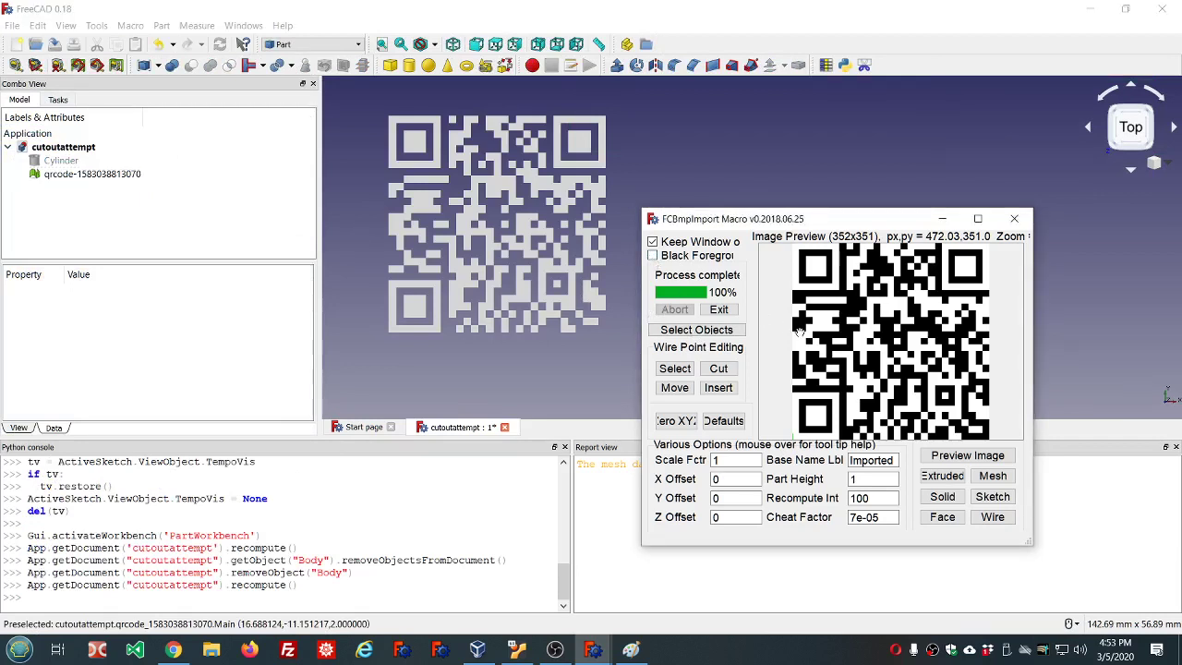
- Regenerate the 'Imported' sketch from the QR bitmap and confirm its support plane
left_click(992, 497)
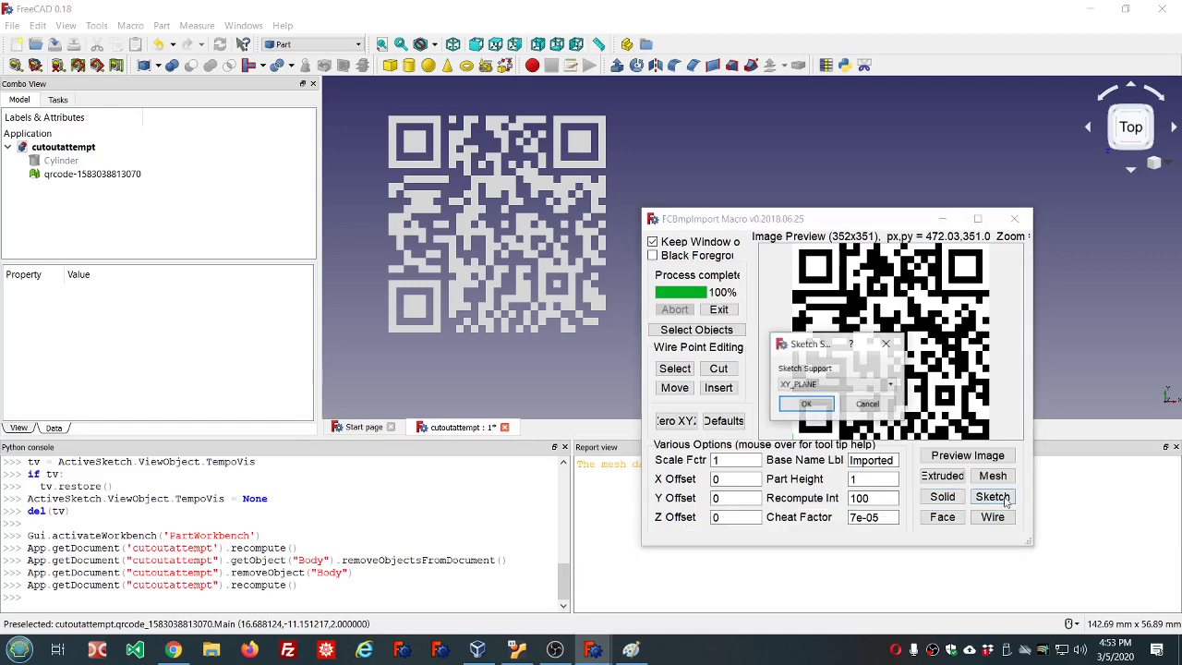
left_click(799, 406)
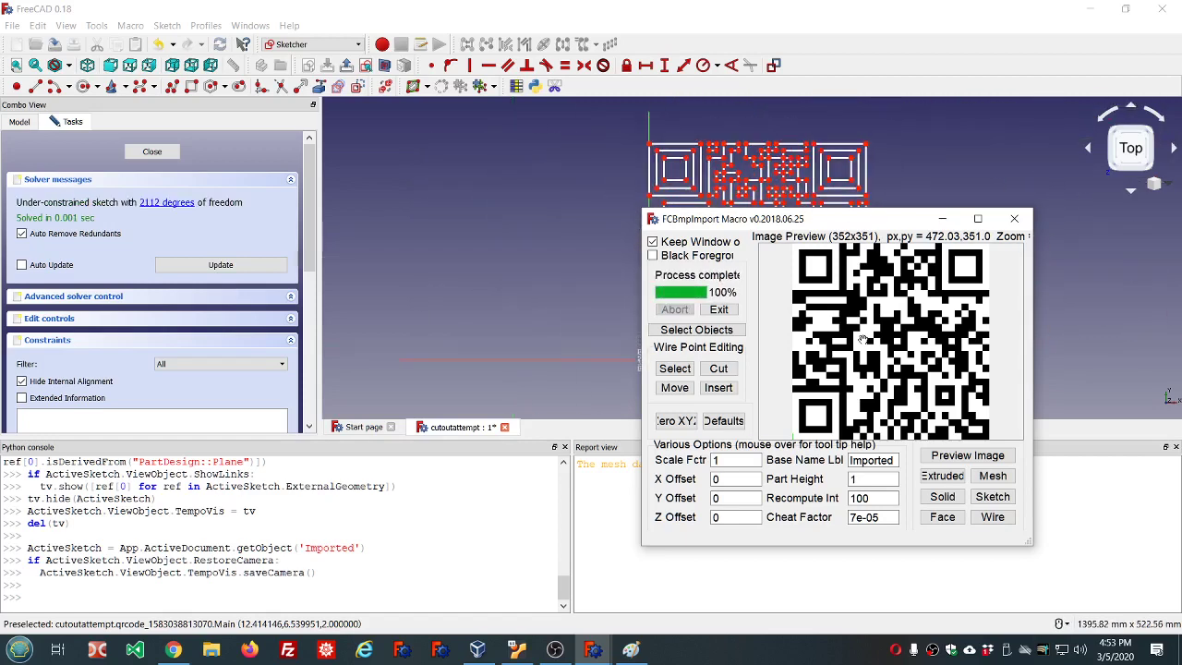
- Minimize the FCBmpImport window and zoom in to inspect the new QR sketch
left_click(946, 221)
scroll(918, 299, "up", 2)
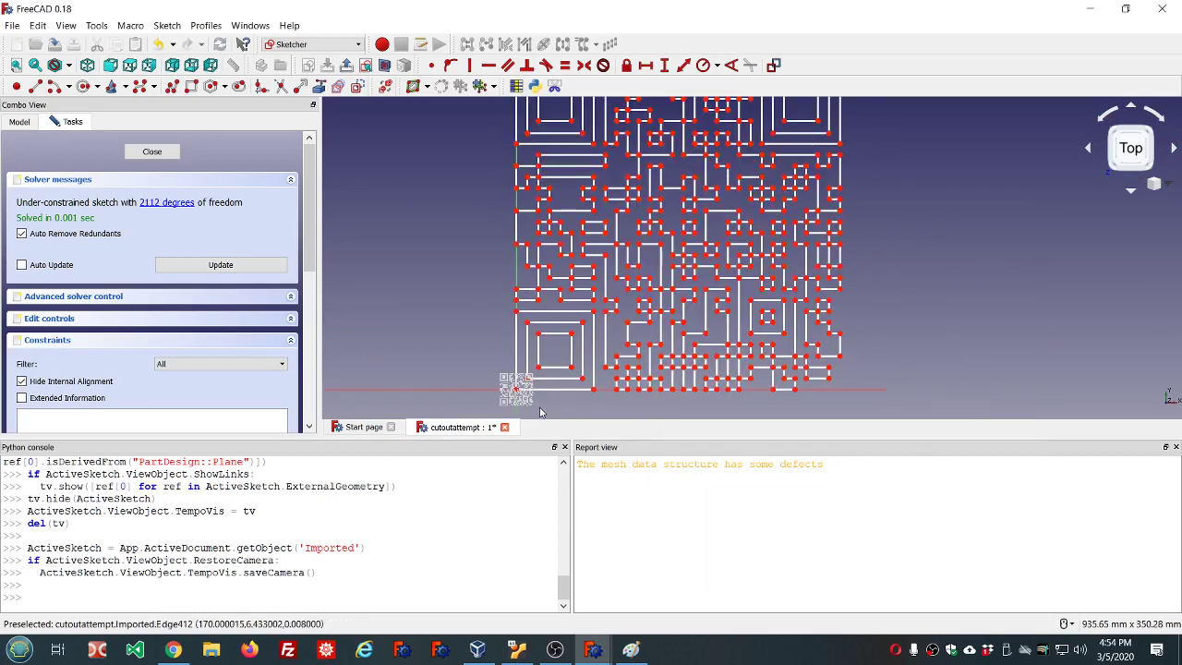
scroll(540, 411, "up", 3)
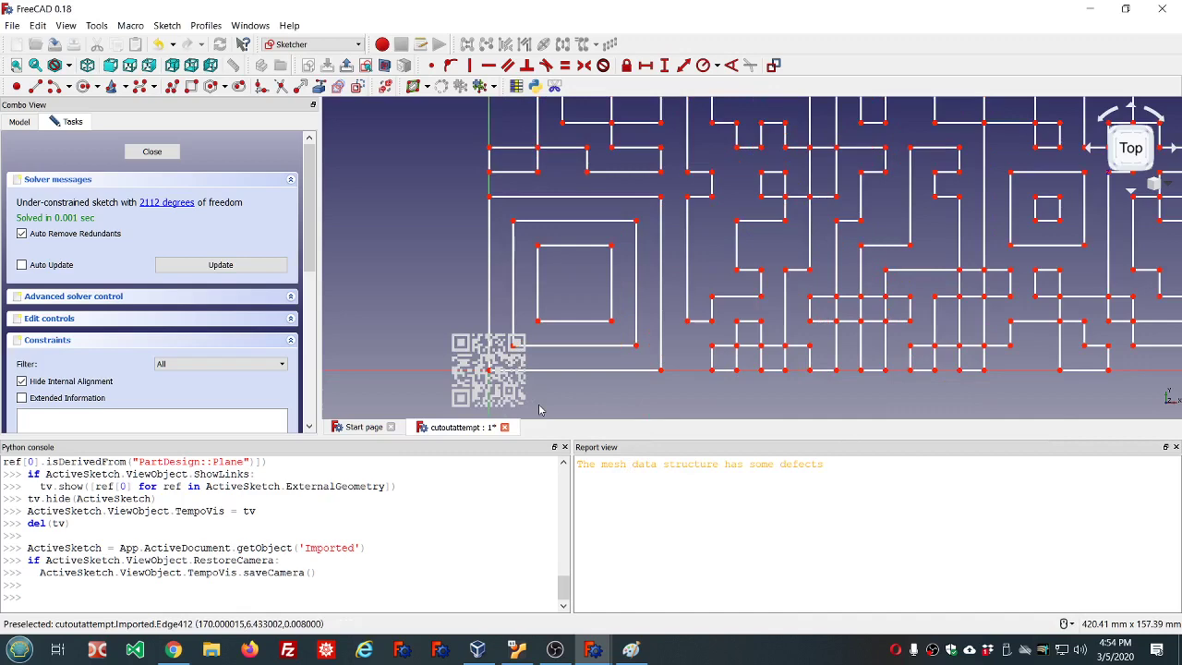
scroll(541, 411, "down", 3)
scroll(540, 411, "down", 2)
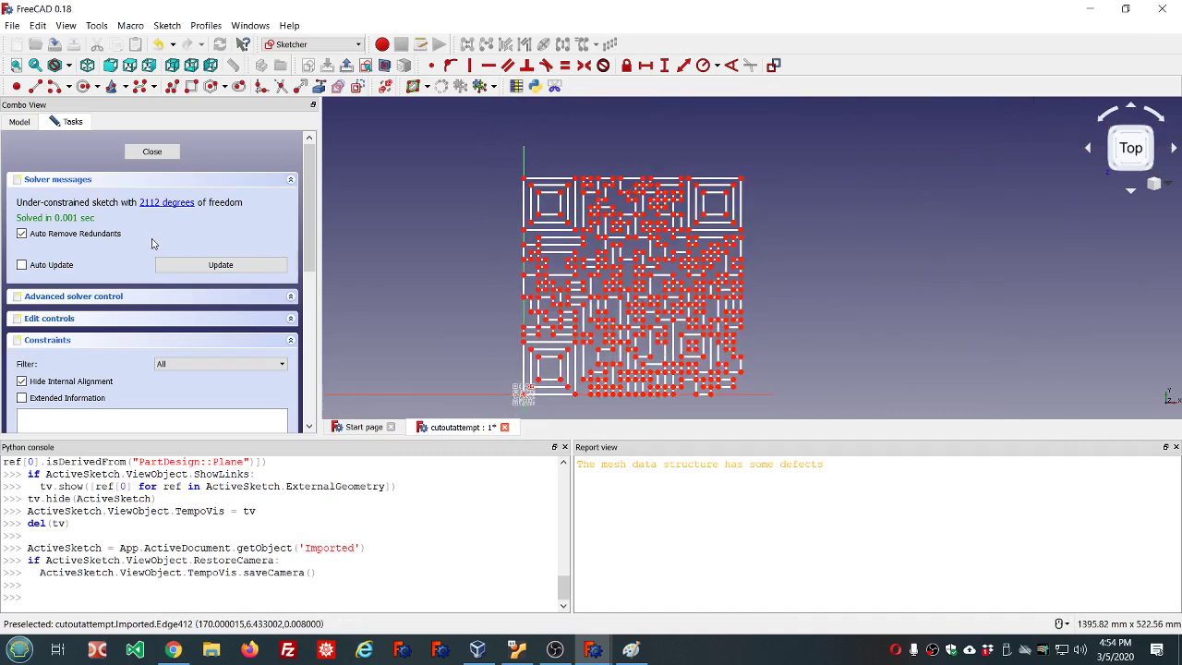
- Close the 'Imported' sketch and look over its outline in the Part view
left_click(151, 151)
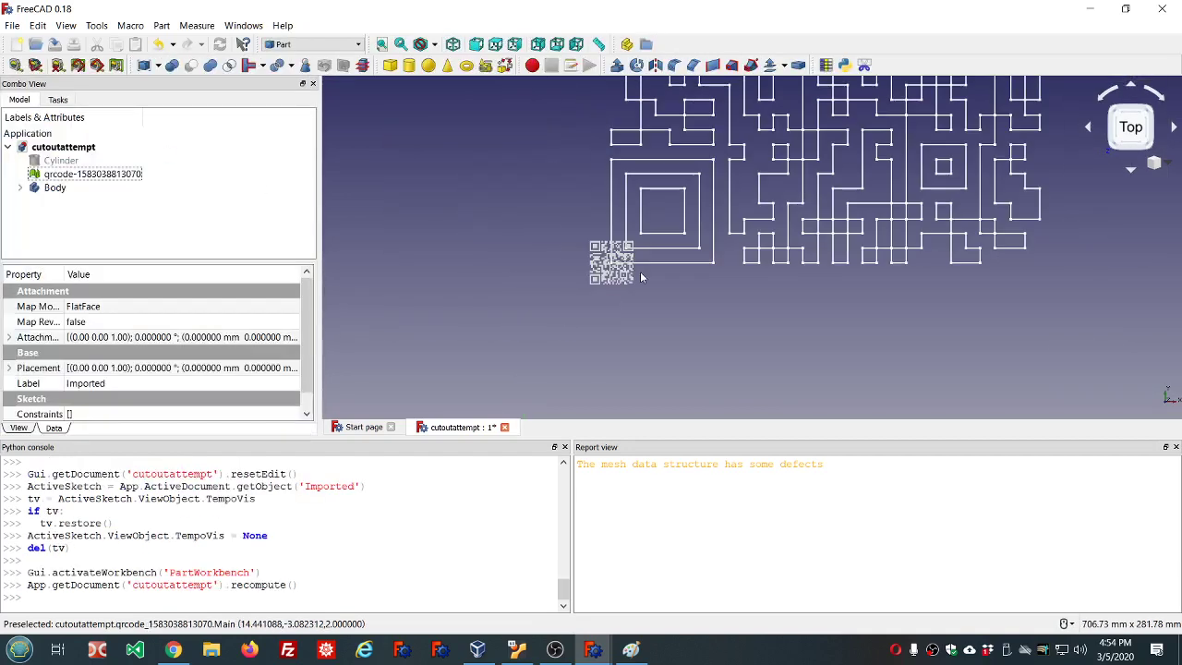
scroll(640, 272, "down", 5)
scroll(716, 214, "up", 2)
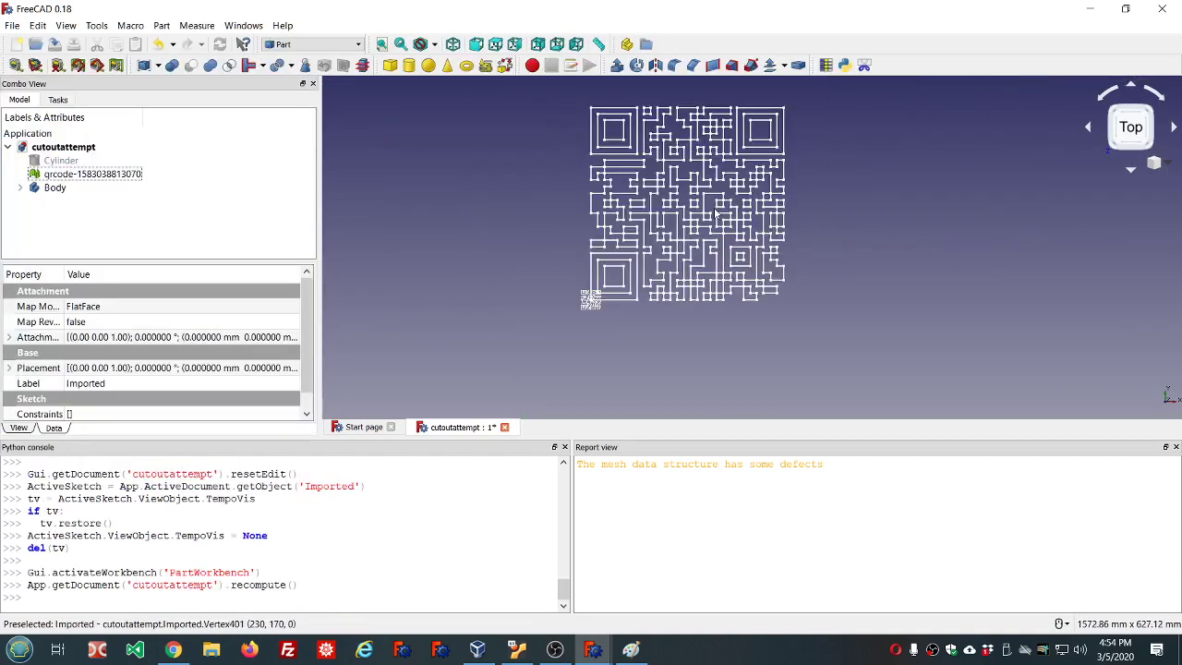
scroll(808, 164, "up", 2)
scroll(807, 164, "down", 2)
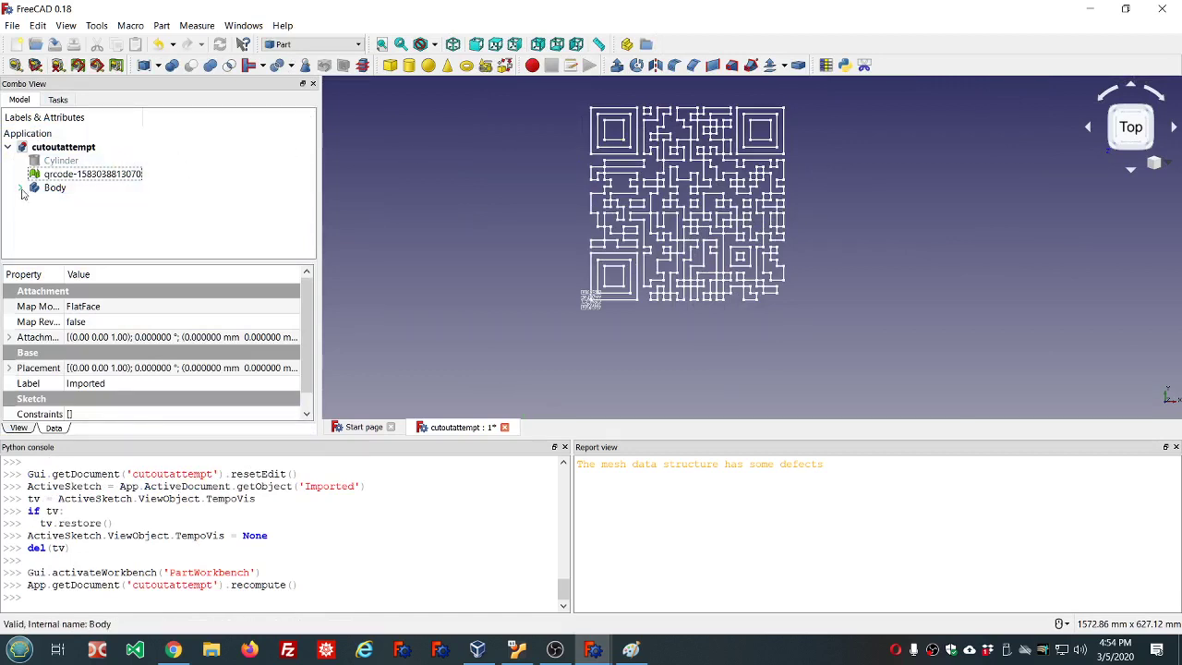
- Move 'Imported' from Body to the cutoutattempt root and delete the empty Body
left_click(50, 190)
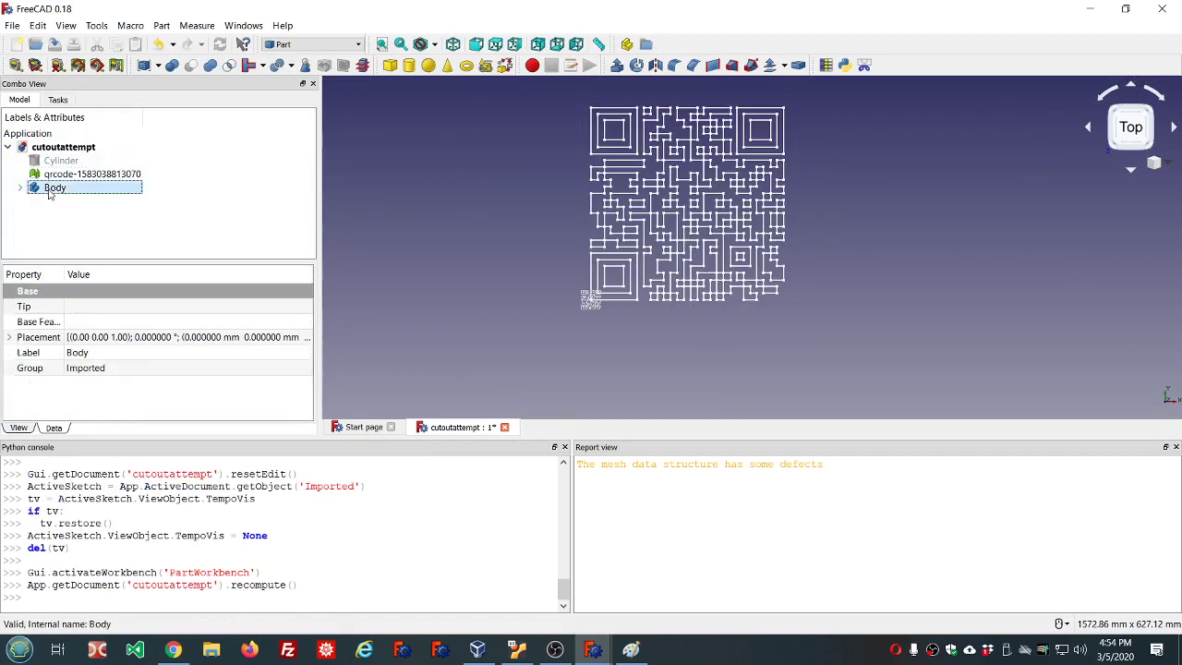
left_click(20, 188)
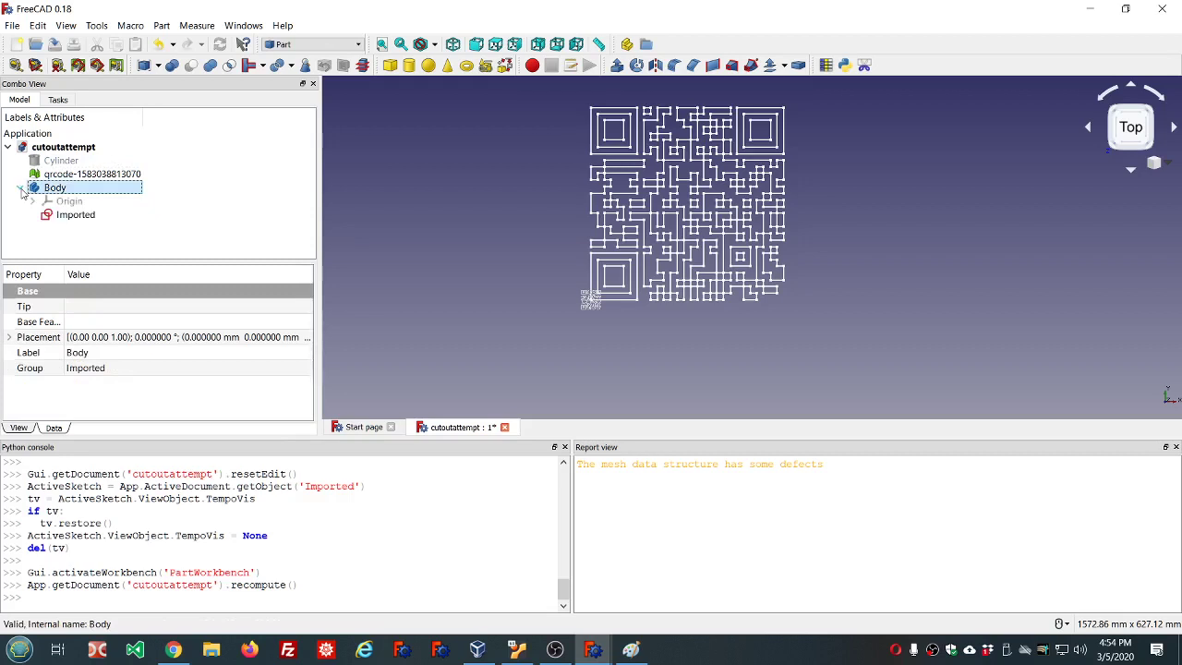
left_click(61, 216)
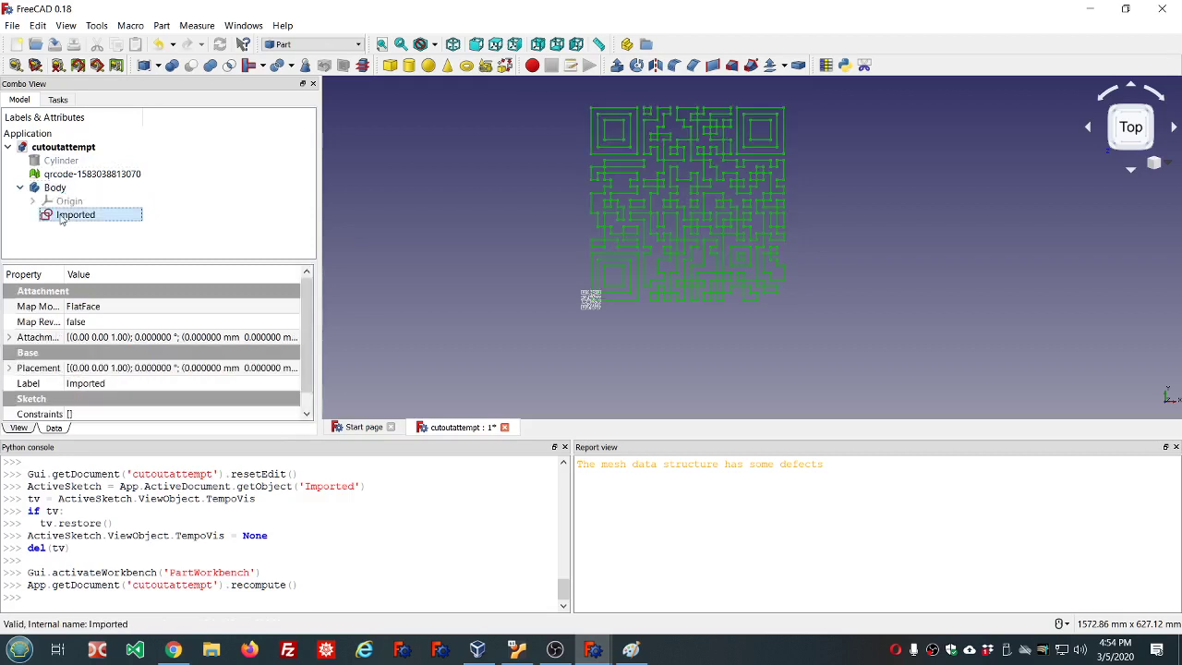
left_click_drag(61, 218, 74, 150)
left_click(52, 187)
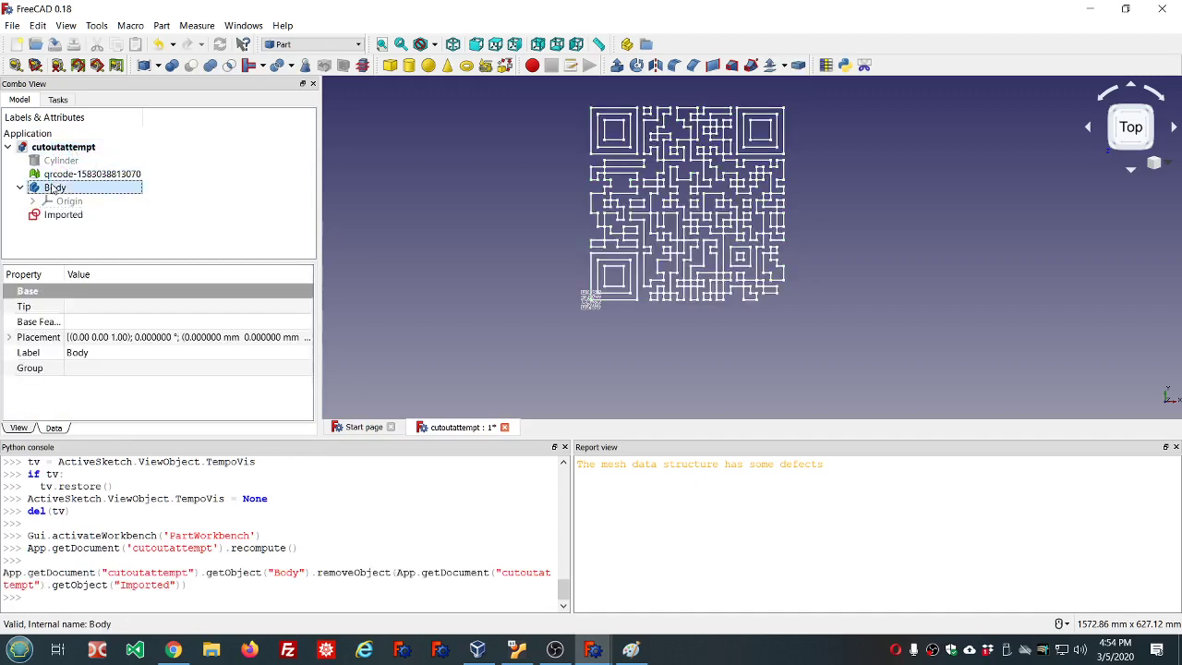
key("Delete")
left_click(53, 188)
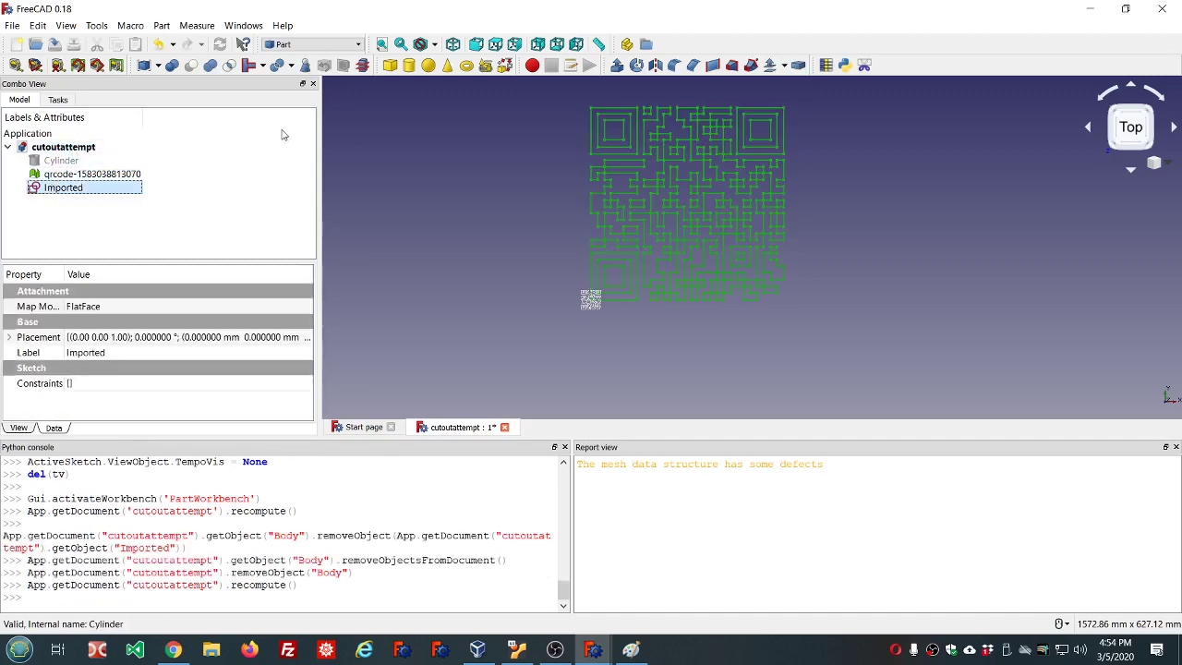
- Extrude 'Imported' 10 mm symmetrically as a solid
left_click(617, 65)
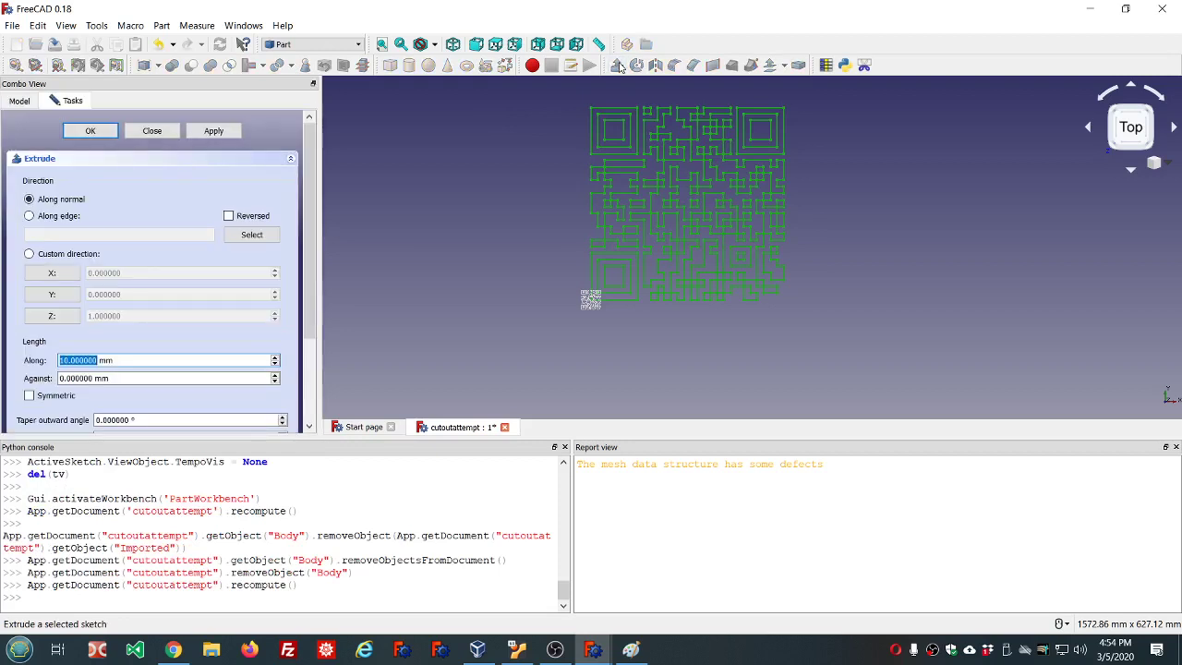
left_click(28, 395)
scroll(6, 374, "down", 2)
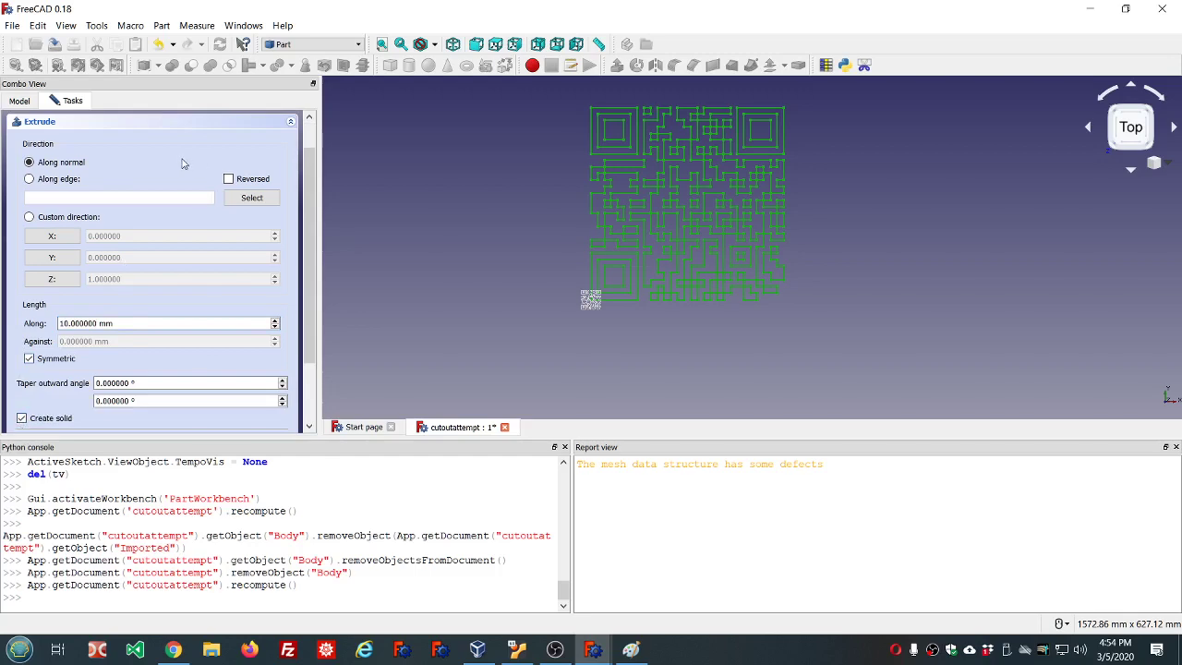
scroll(185, 163, "up", 2)
left_click(90, 131)
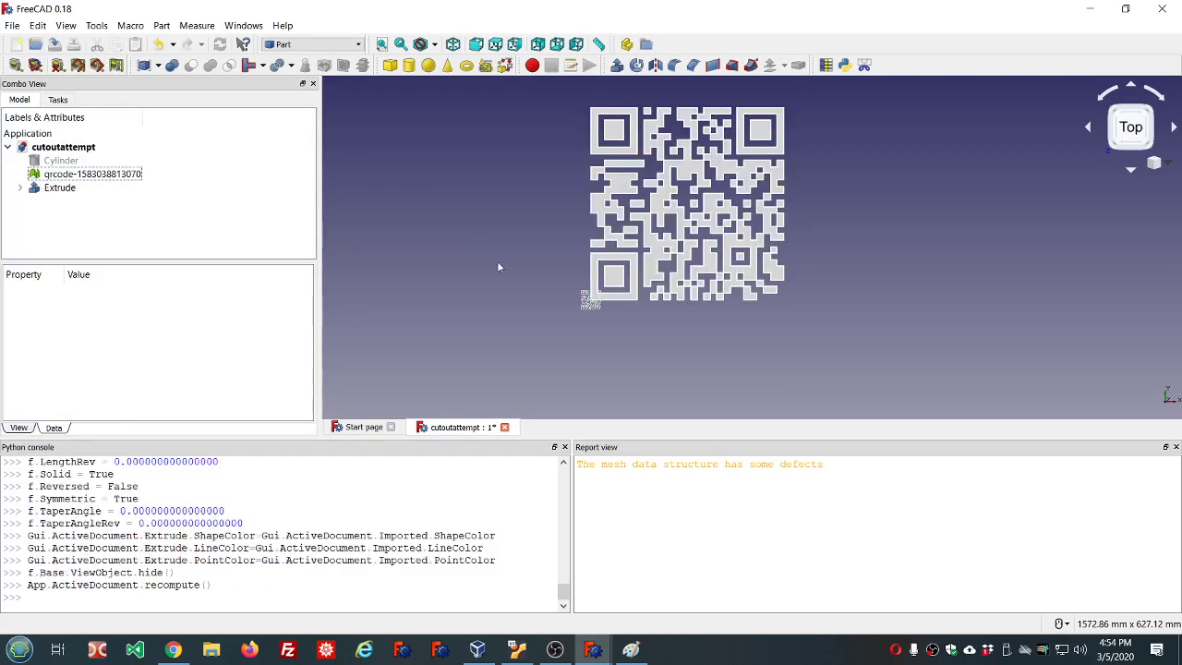
- Zoom and orbit around the extruded QR block to check its depth
scroll(615, 308, "up", 2)
scroll(616, 309, "up", 2)
scroll(548, 308, "up", 2)
scroll(626, 330, "up", 3)
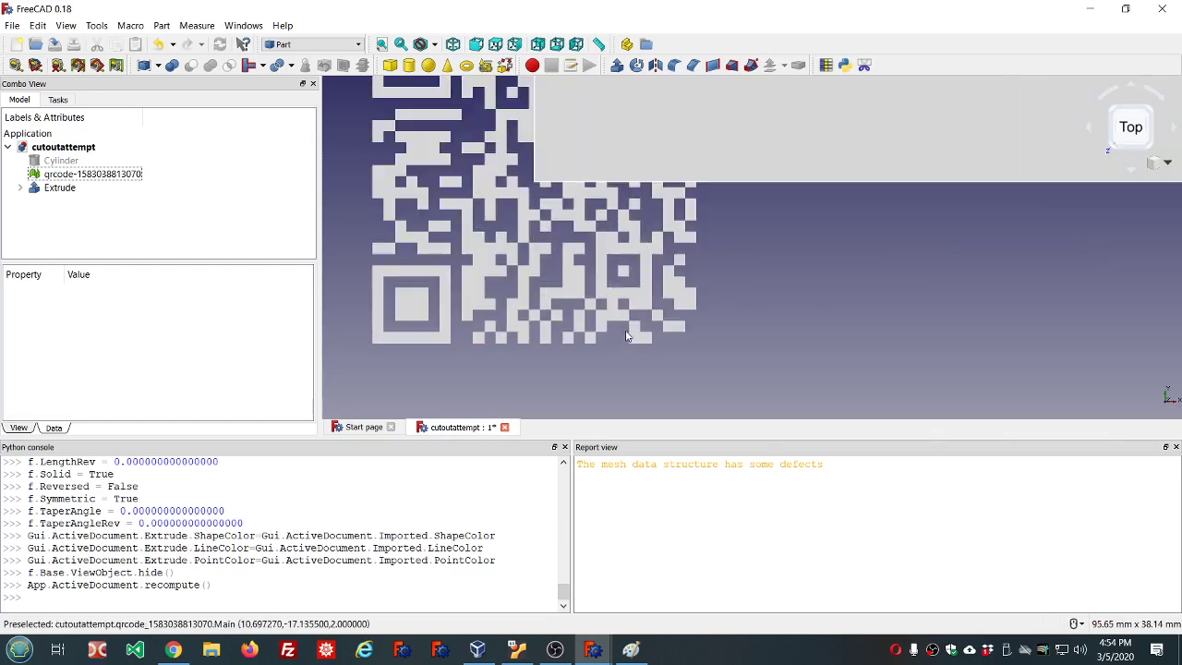
scroll(702, 329, "down", 2)
scroll(790, 330, "down", 2)
scroll(790, 331, "down", 2)
scroll(831, 323, "up", 2)
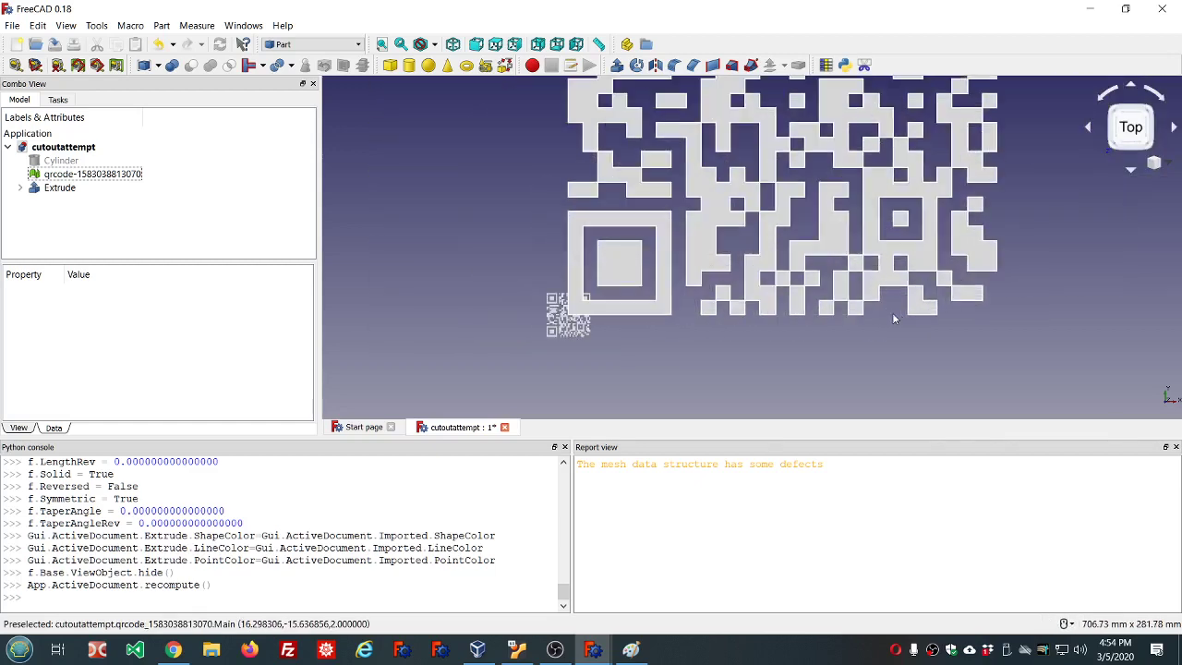
scroll(683, 331, "down", 1)
scroll(658, 331, "up", 2)
scroll(658, 331, "down", 3)
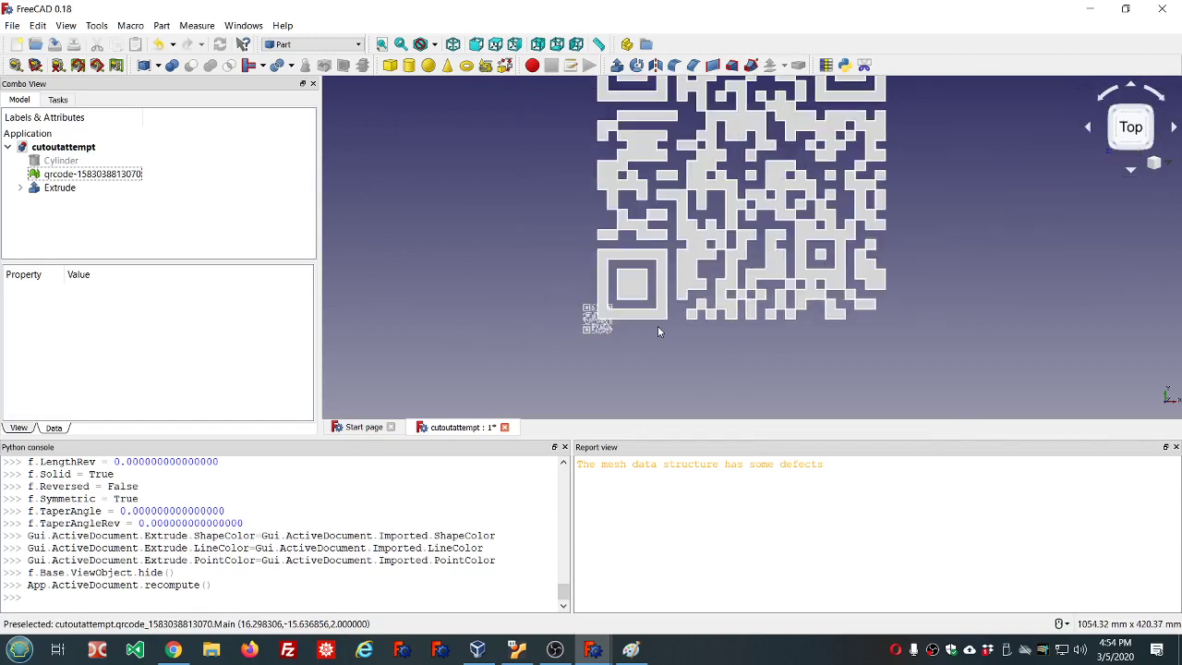
scroll(658, 331, "down", 1)
scroll(742, 343, "down", 1)
mouse_move(742, 342)
middle_mouse_down()
mouse_move(741, 359)
mouse_move(736, 343)
middle_mouse_up()
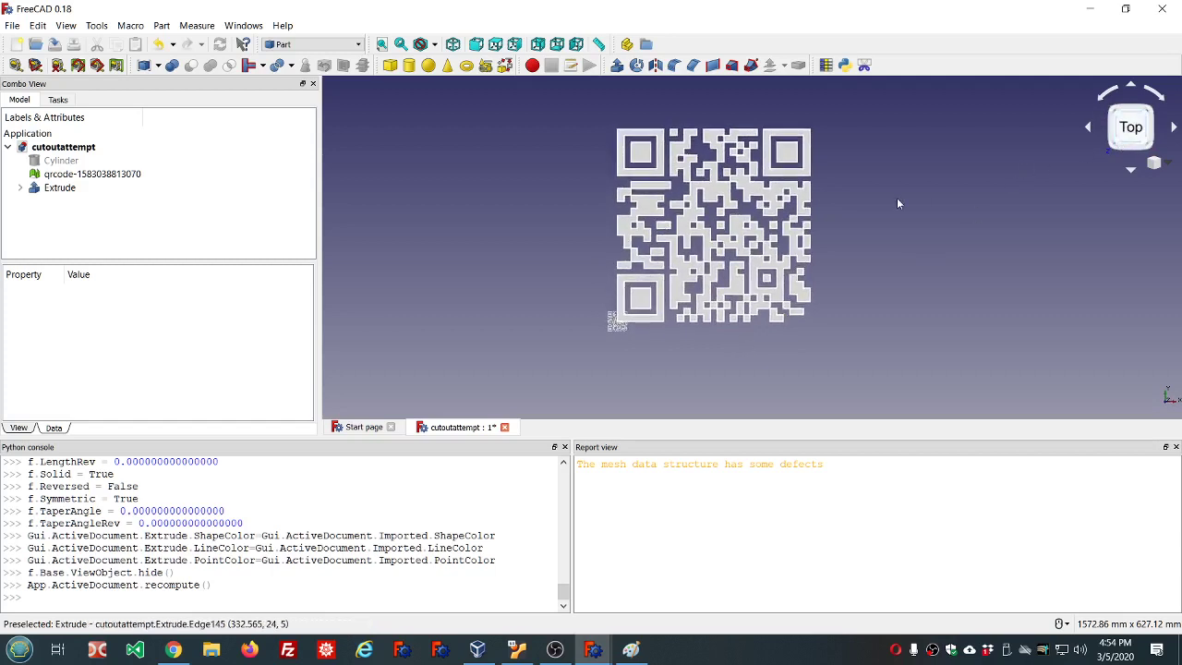
scroll(656, 308, "up", 2)
scroll(656, 307, "up", 2)
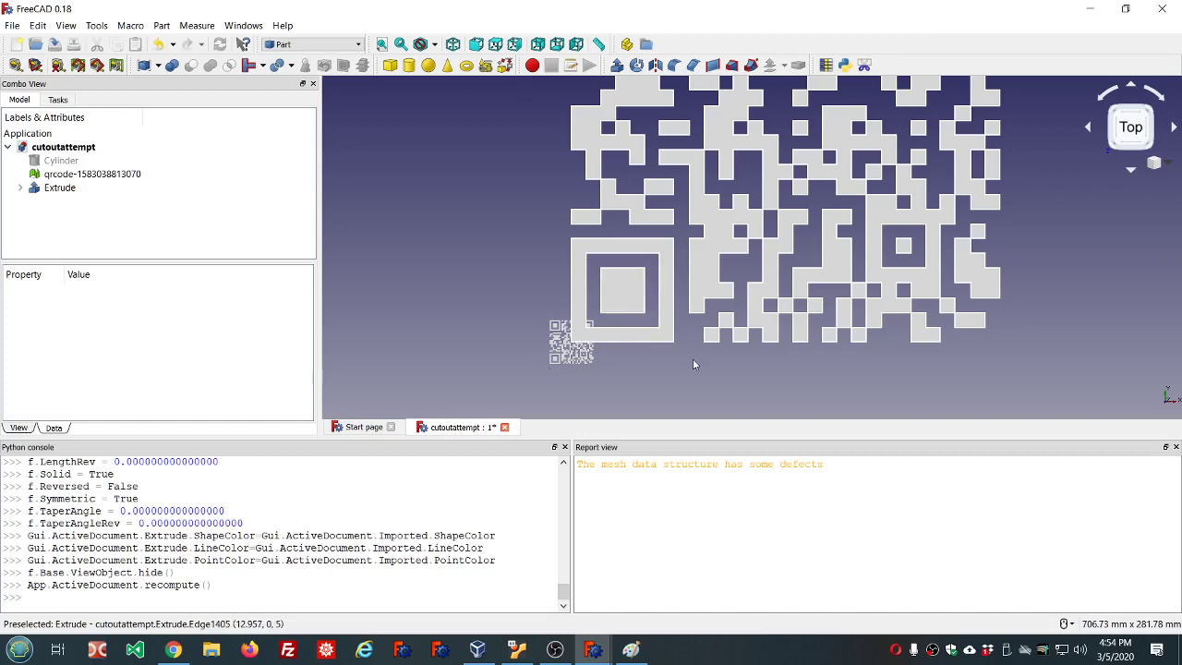
scroll(726, 335, "up", 2)
scroll(726, 335, "up", 2)
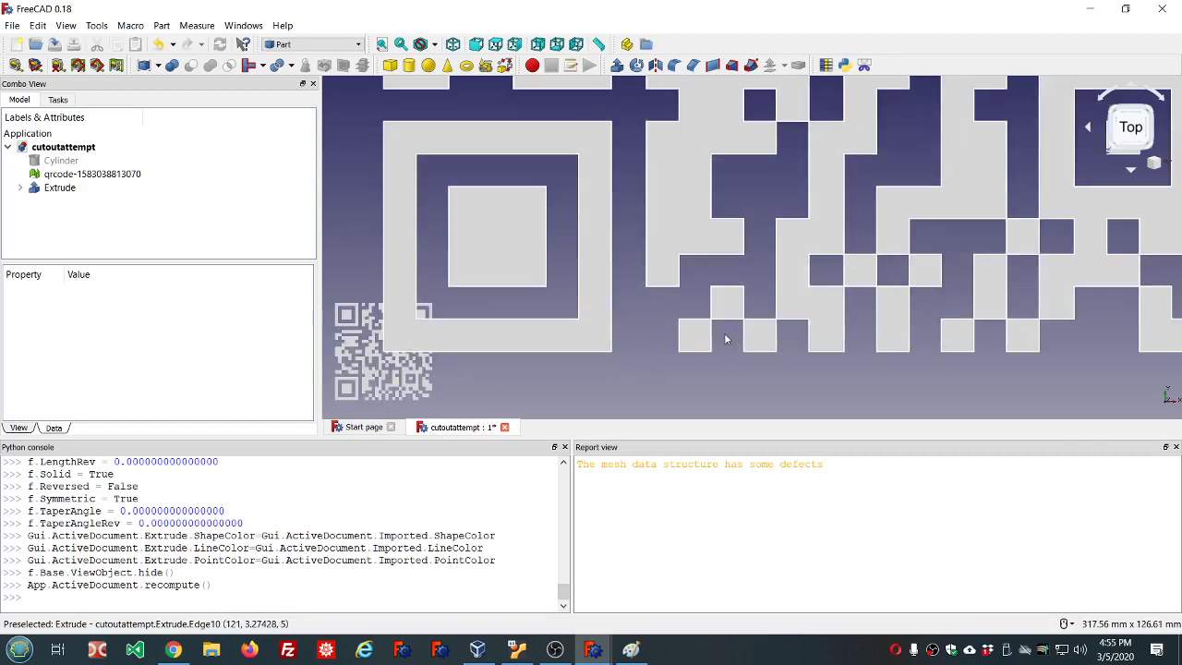
- Measure 12 mm between two corners of the extruded QR block, then try measuring the mesh
left_click(14, 64)
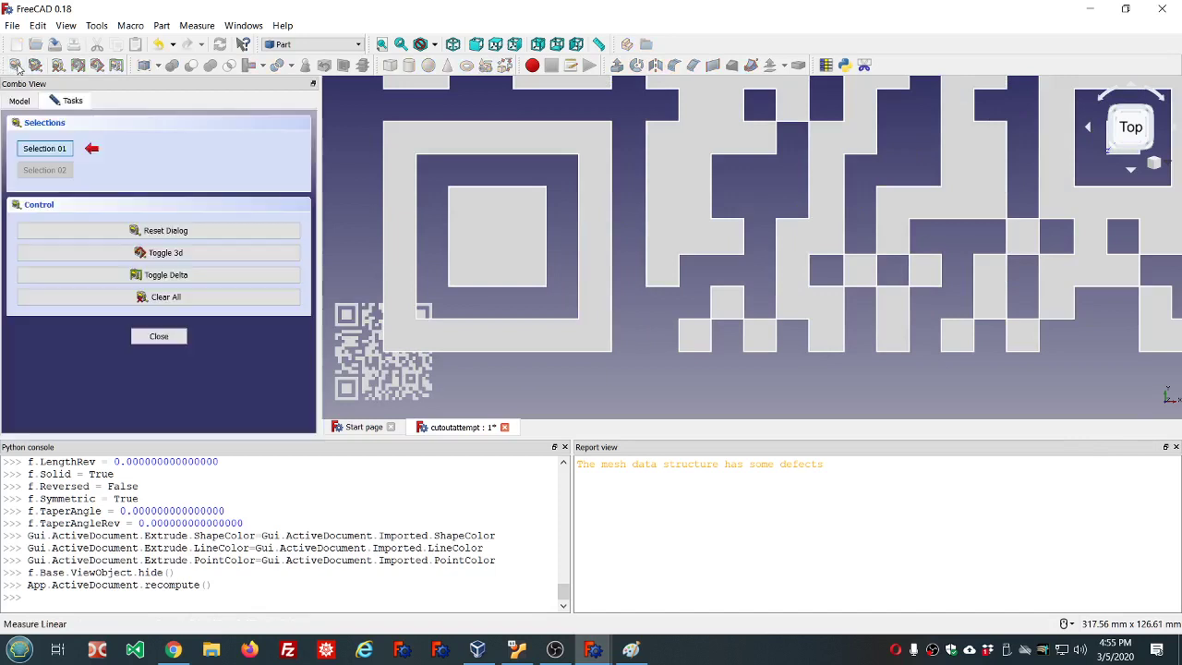
left_click(678, 351)
left_click(714, 352)
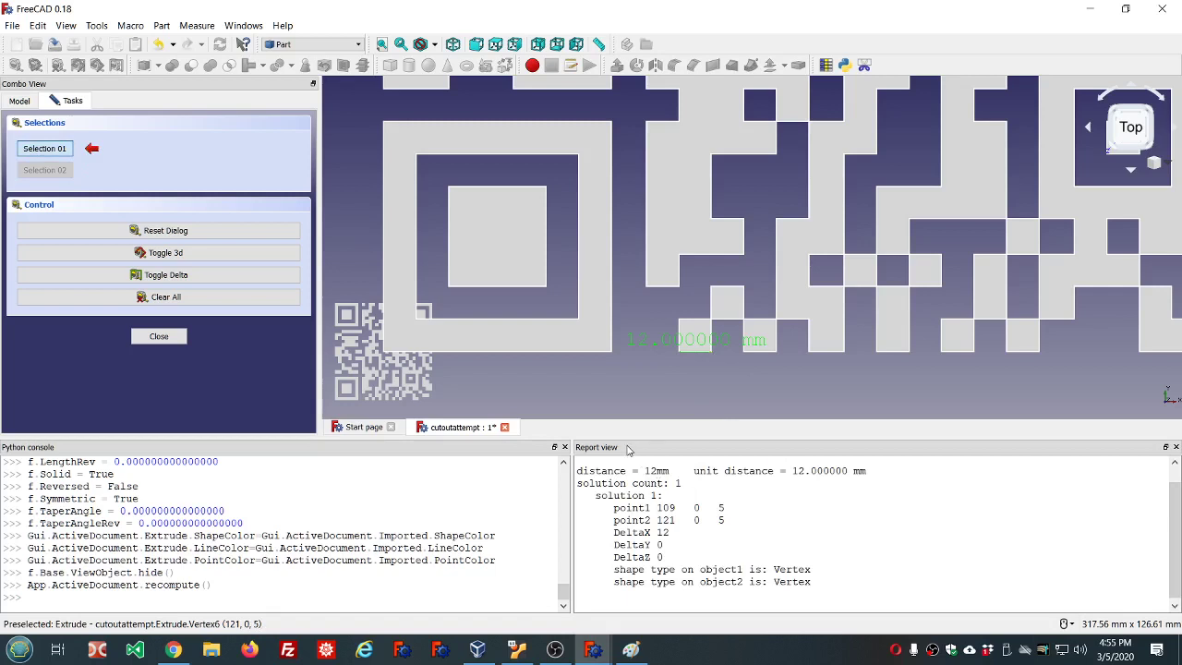
scroll(360, 400, "up", 3)
scroll(453, 385, "down", 2)
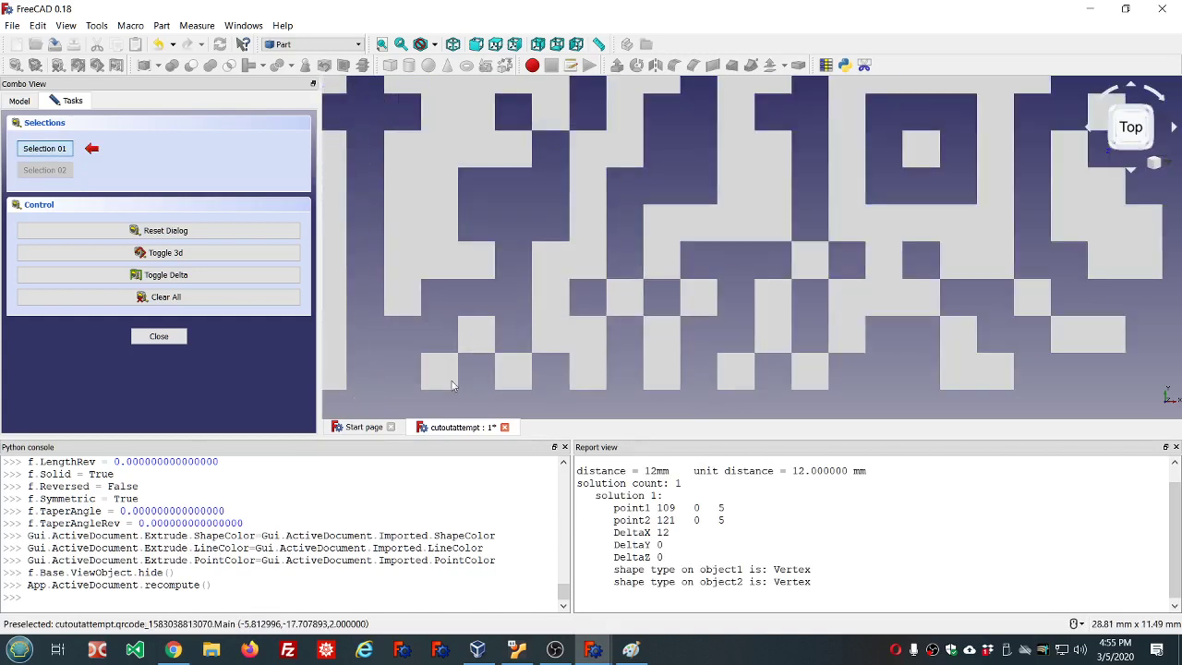
left_click(423, 393)
left_click(428, 389)
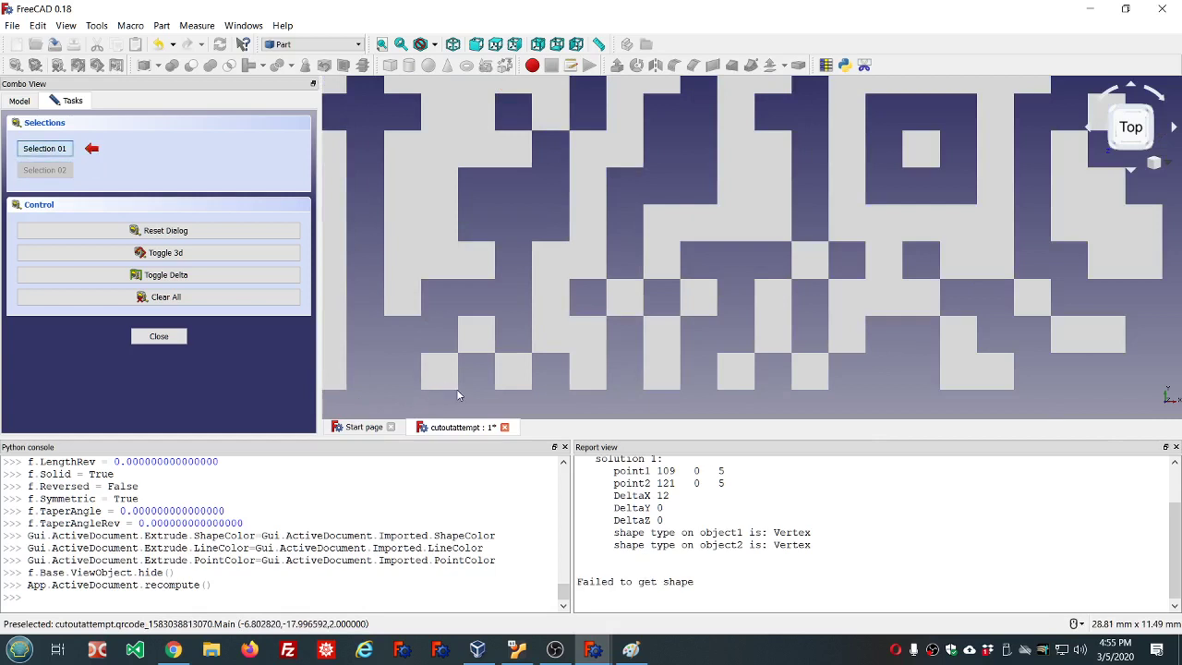
scroll(457, 389, "down", 9)
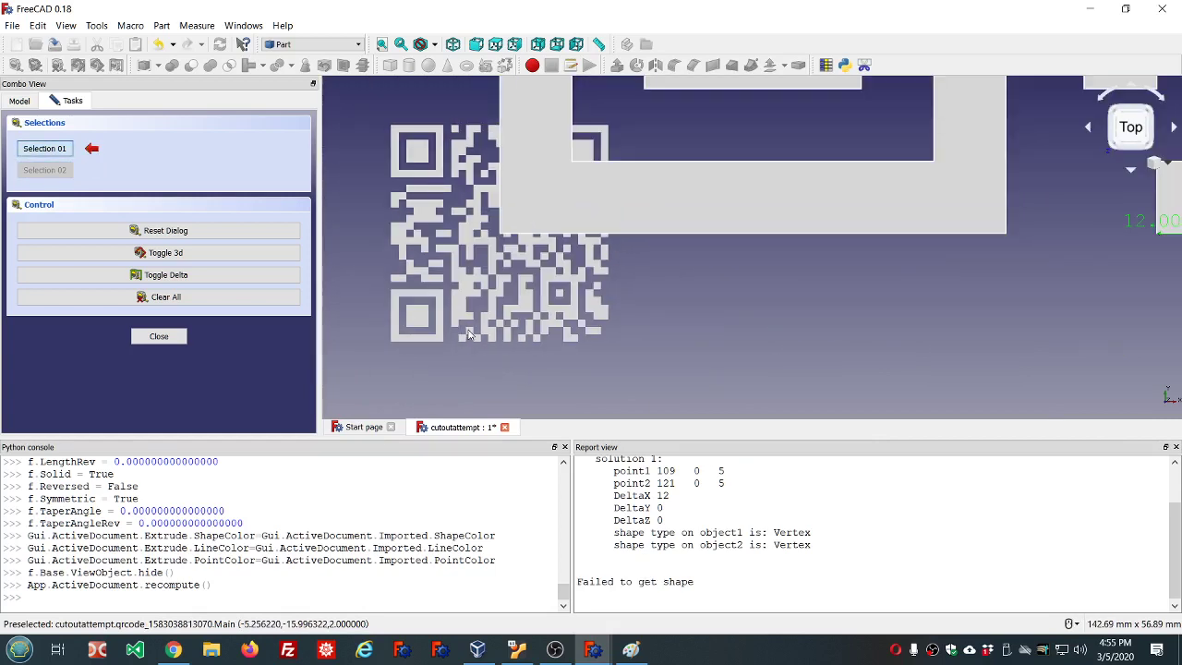
- Convert the qrcode mesh into a Part shape with the default 0.10 sewing tolerance
left_click(159, 337)
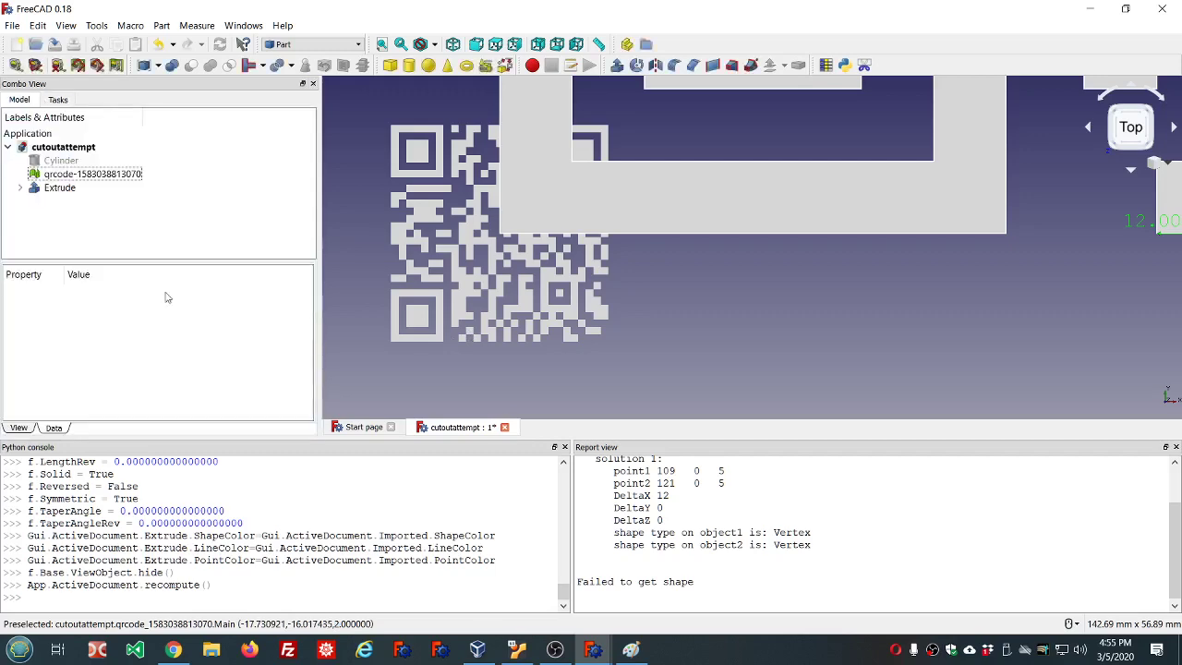
left_click(88, 174)
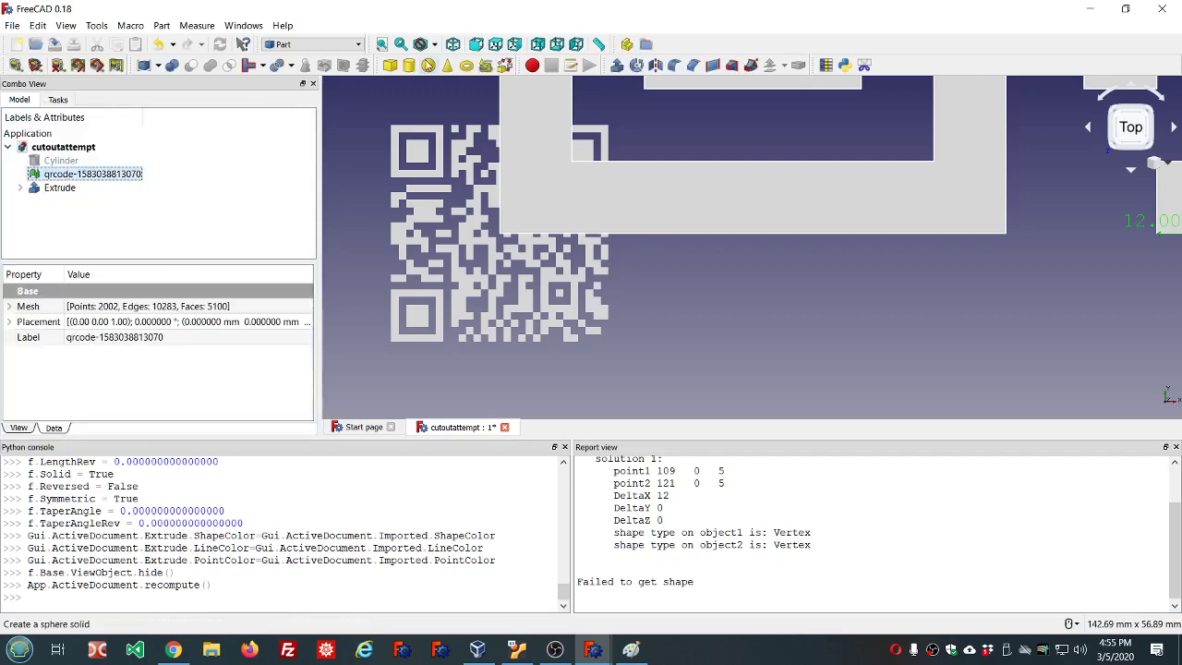
left_click(161, 25)
mouse_move(191, 101)
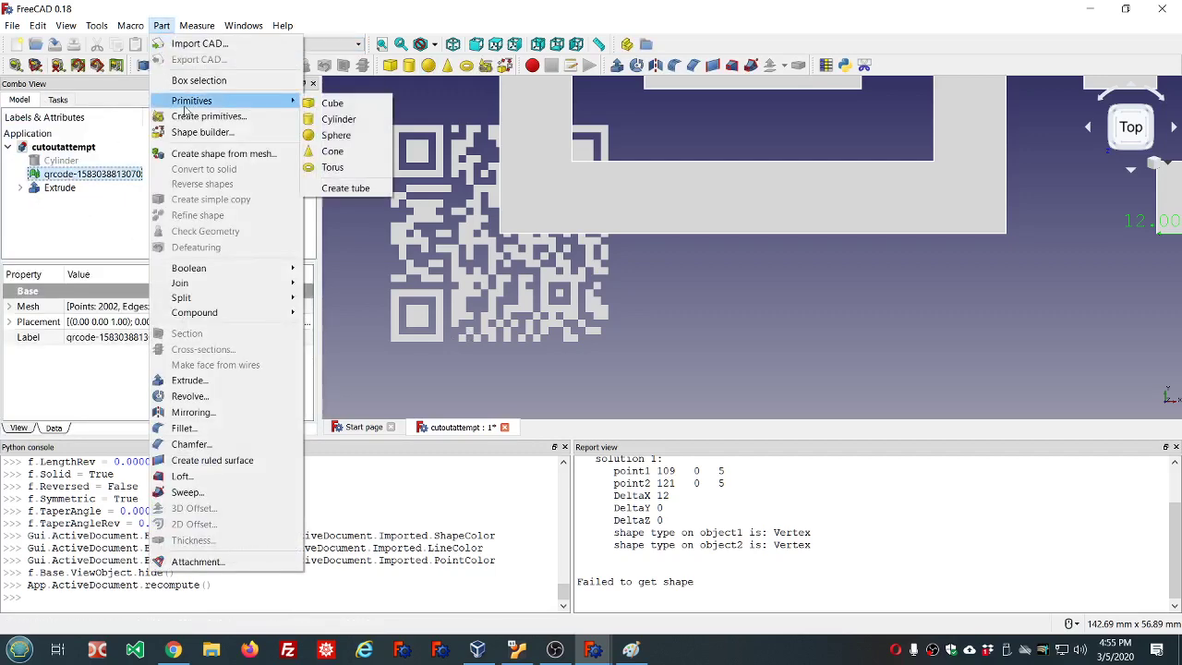
left_click(193, 155)
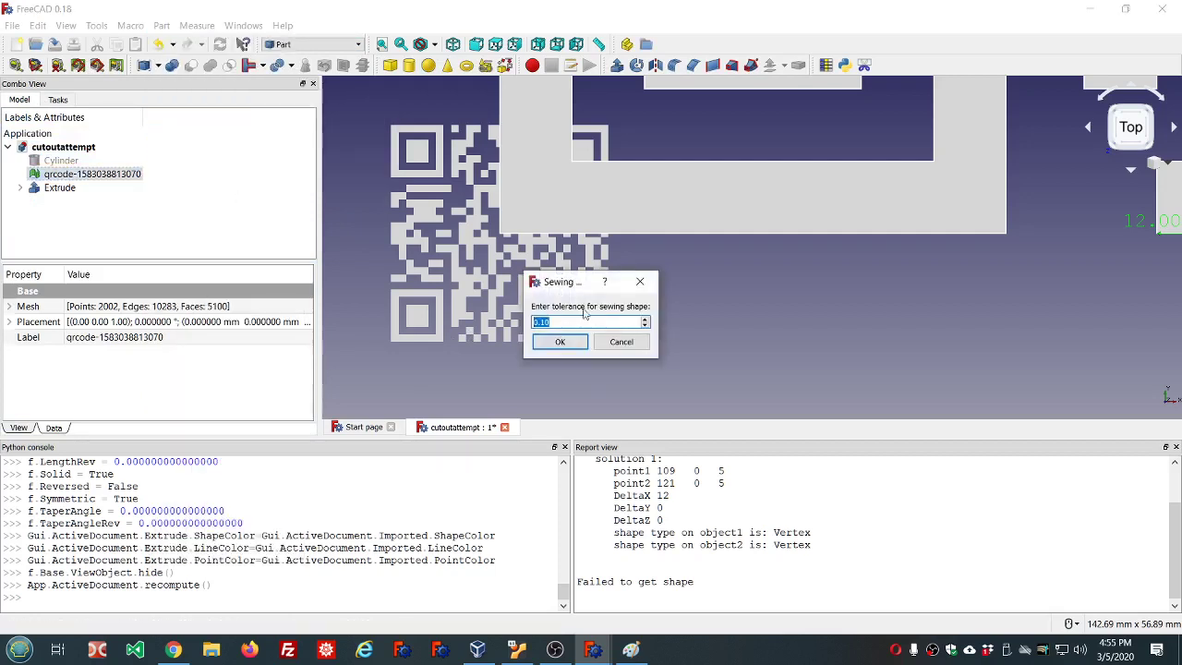
left_click(560, 342)
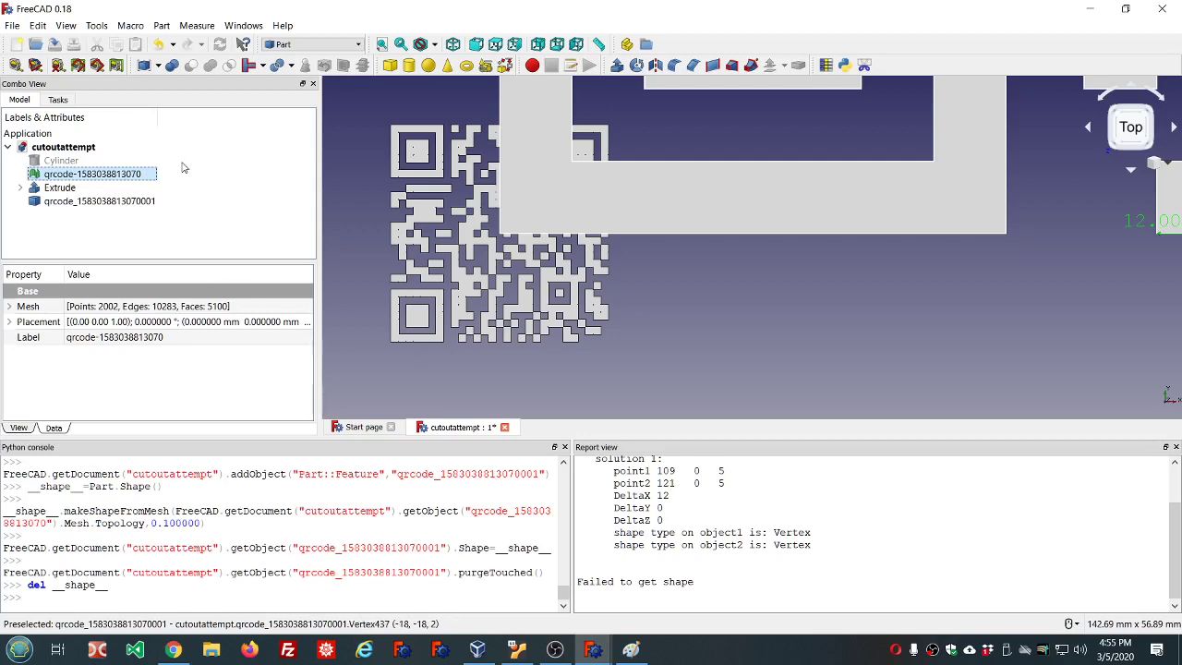
- Measure one QR square on the mesh-derived shape as 1.241379 mm and select that value
left_click(15, 65)
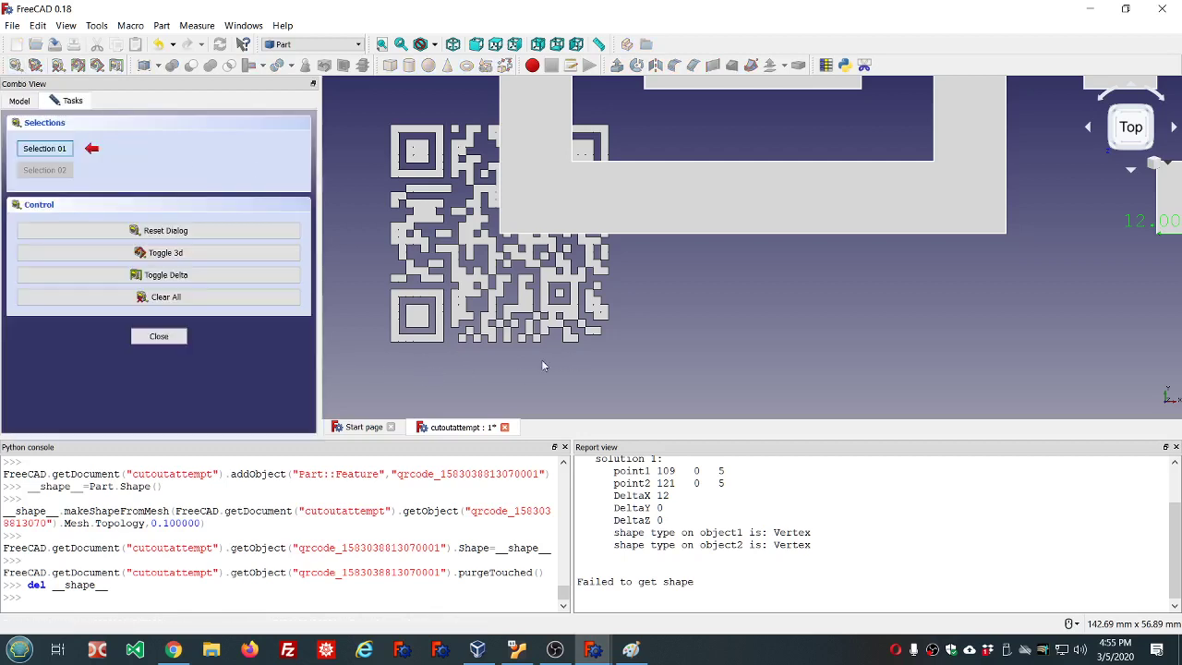
scroll(397, 369, "up", 5)
scroll(384, 374, "up", 4)
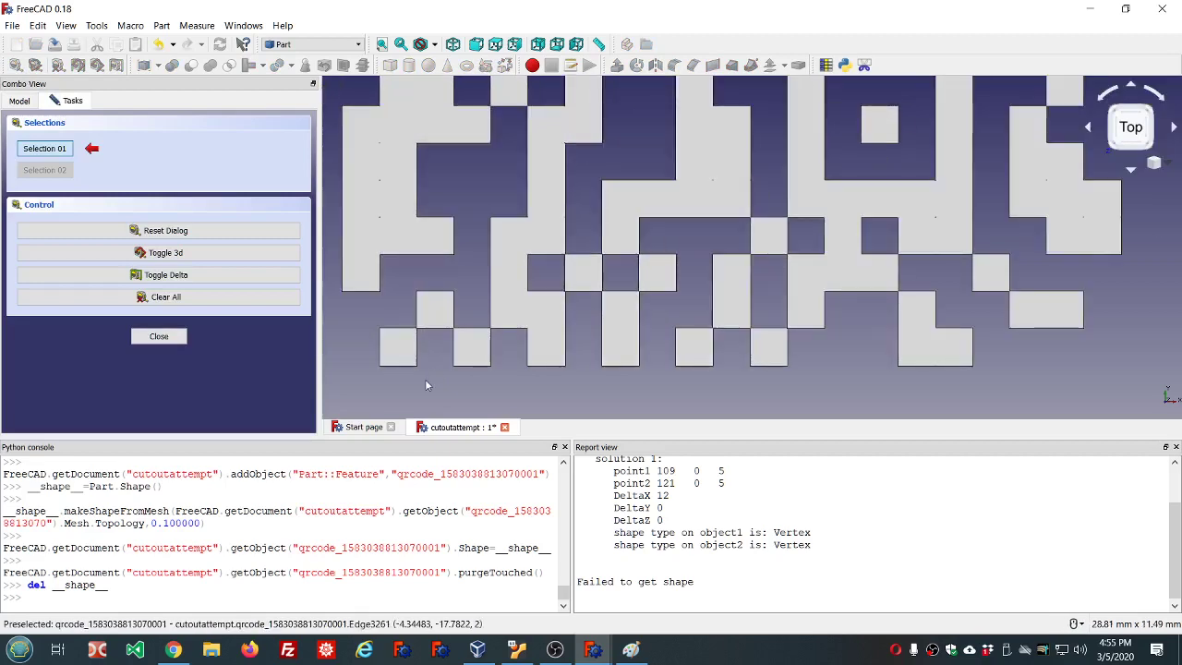
left_click(380, 366)
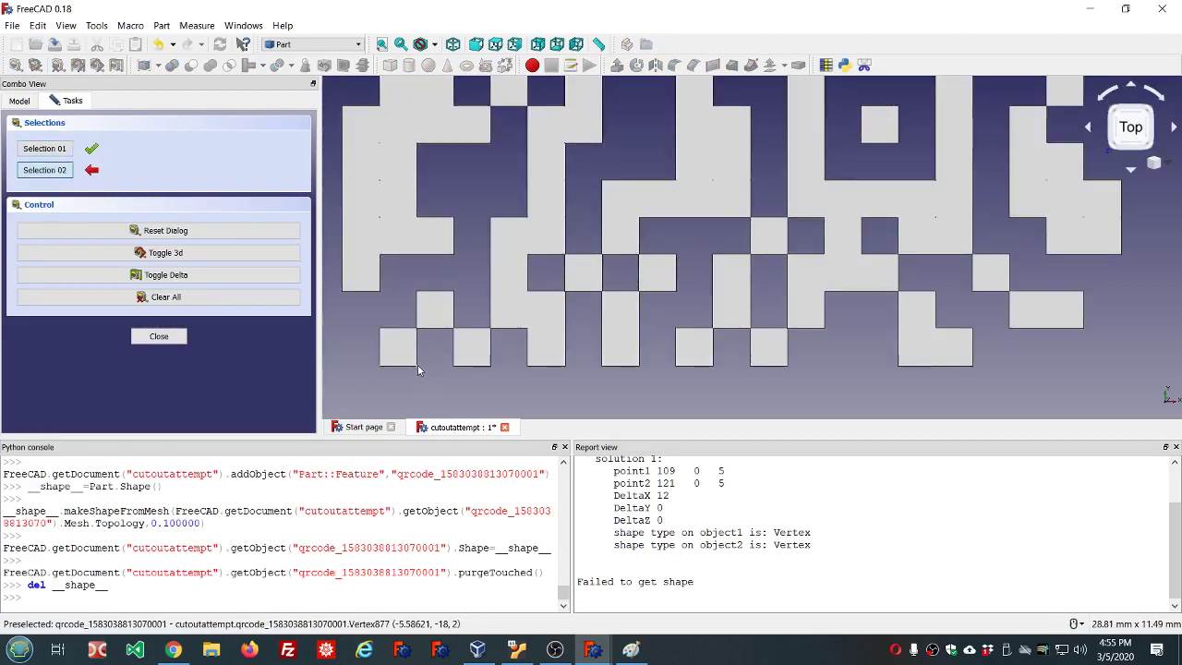
left_click(418, 369)
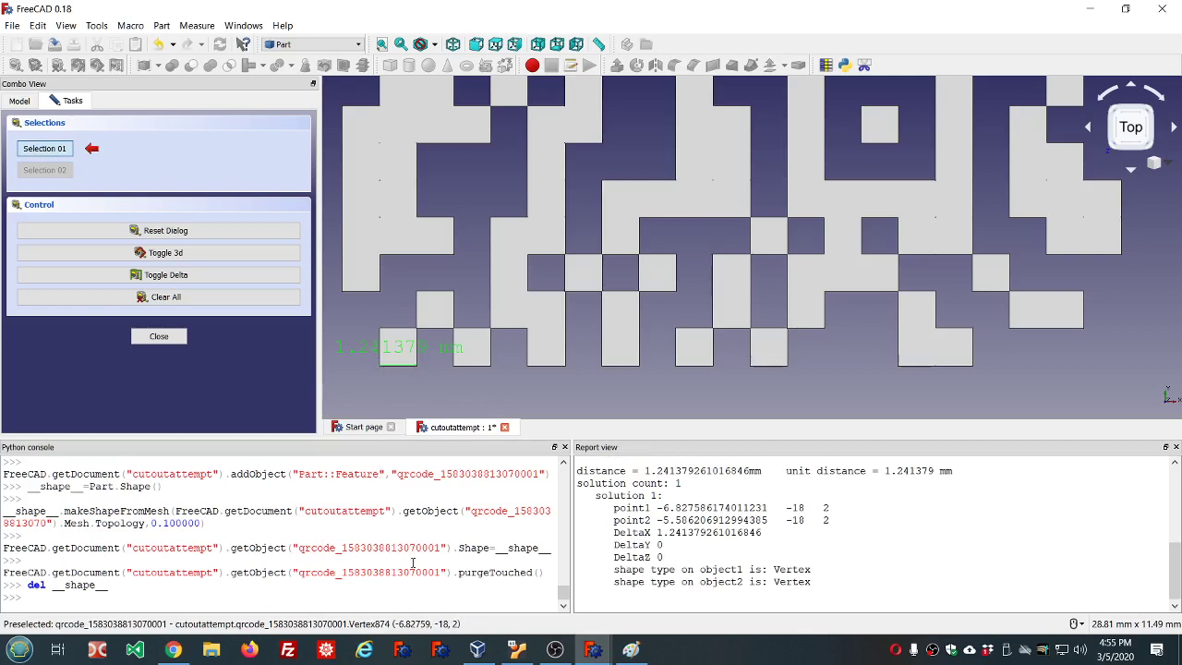
scroll(688, 548, "up", 2)
scroll(688, 549, "up", 3)
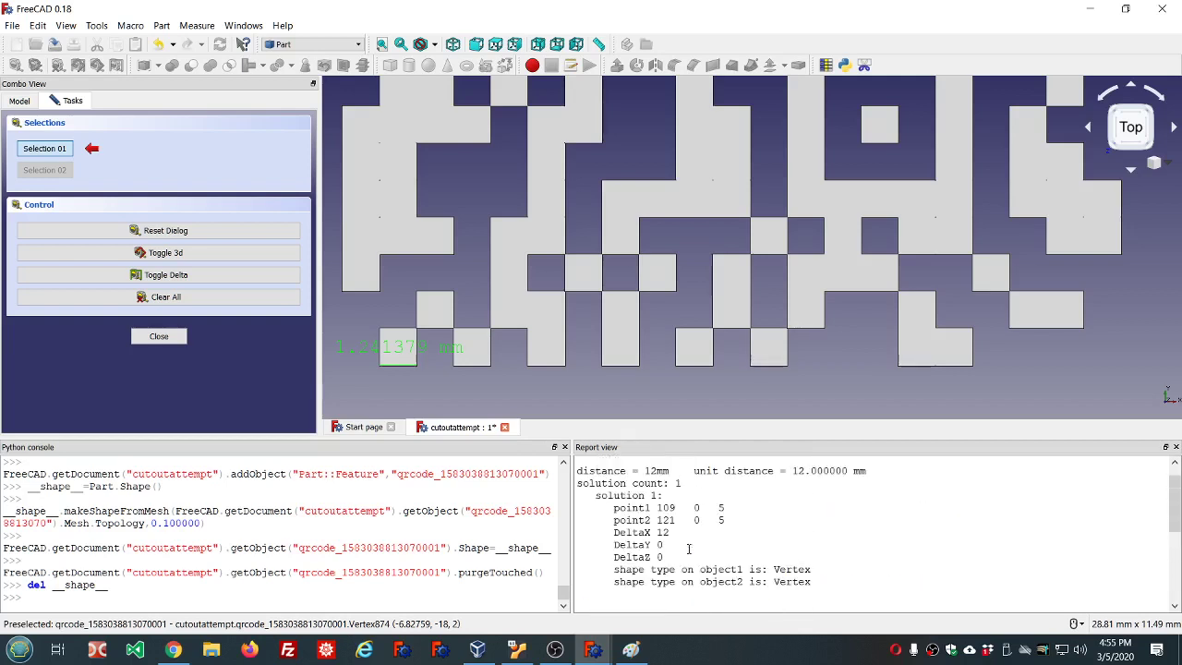
scroll(688, 549, "up", 1)
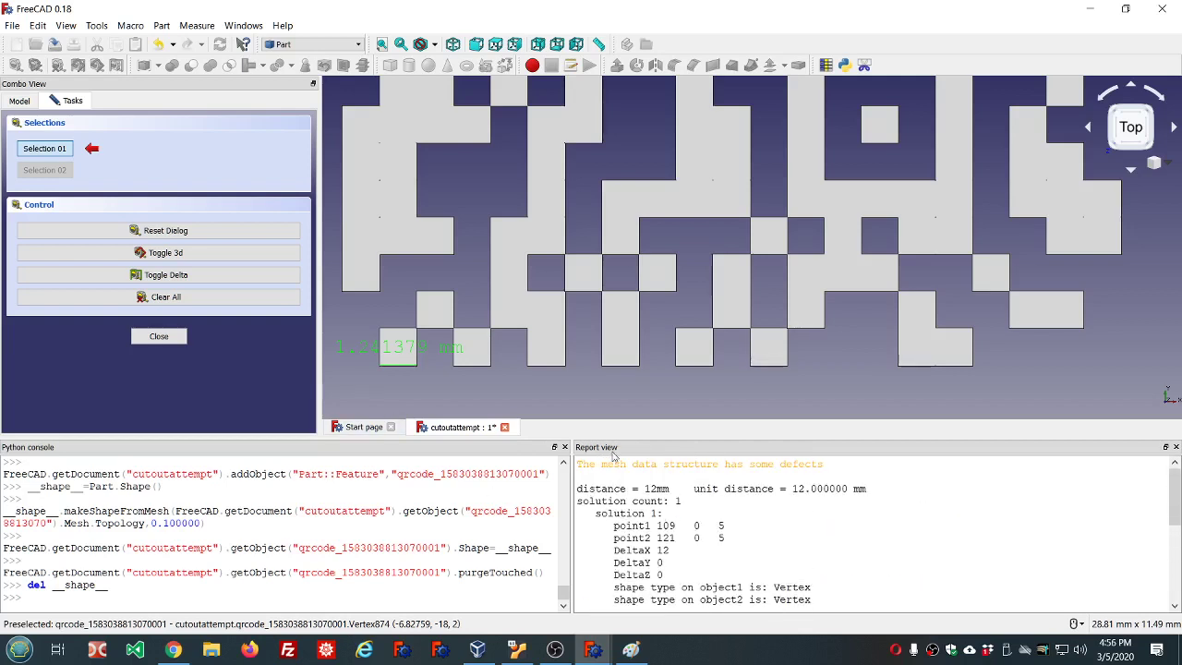
scroll(616, 553, "down", 3)
scroll(616, 552, "down", 1)
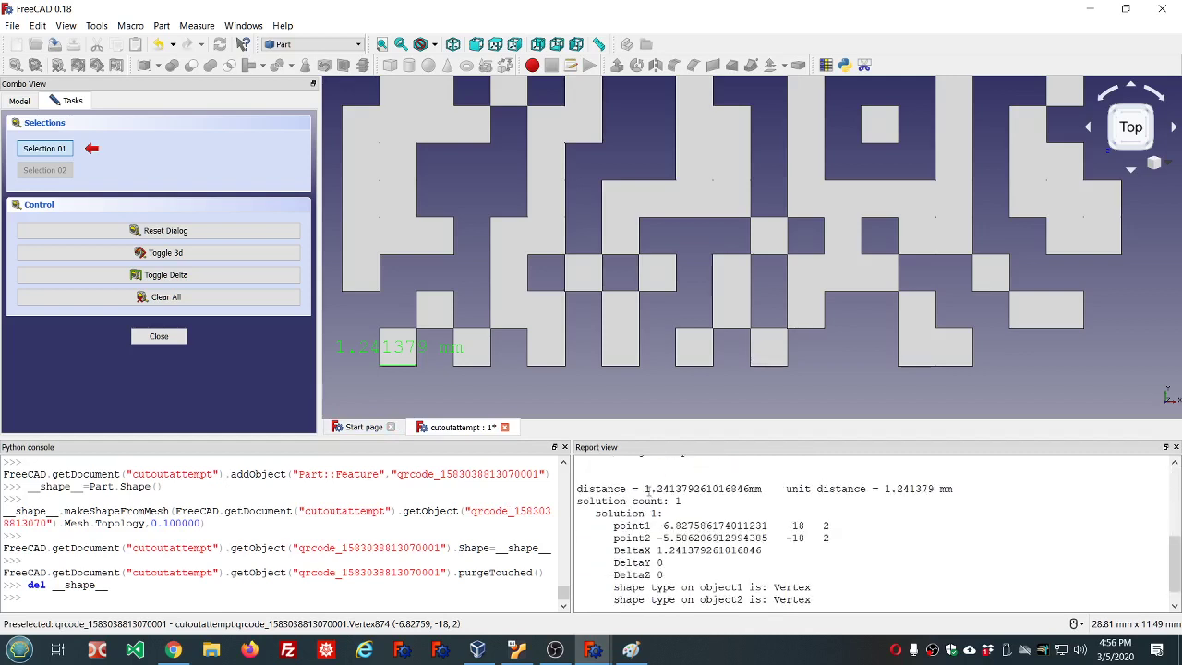
left_click_drag(645, 488, 749, 489)
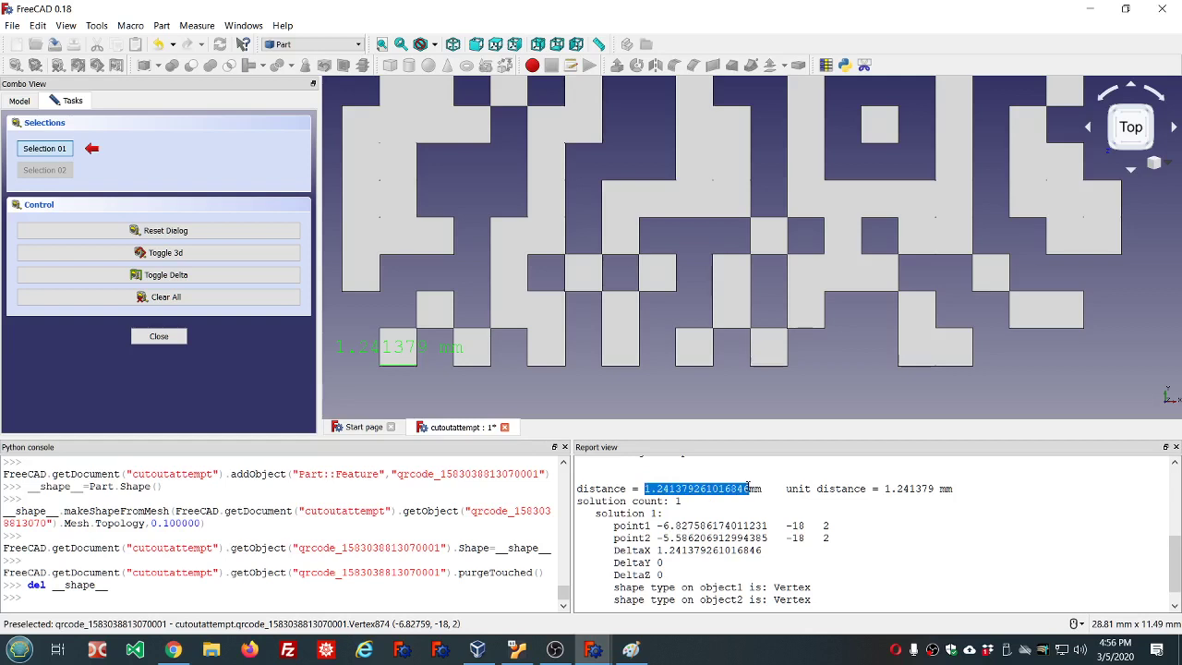
- Compute 1.241379 / 12 ≈ 0.1034 in the Python console from the copied distance
right_click(727, 489)
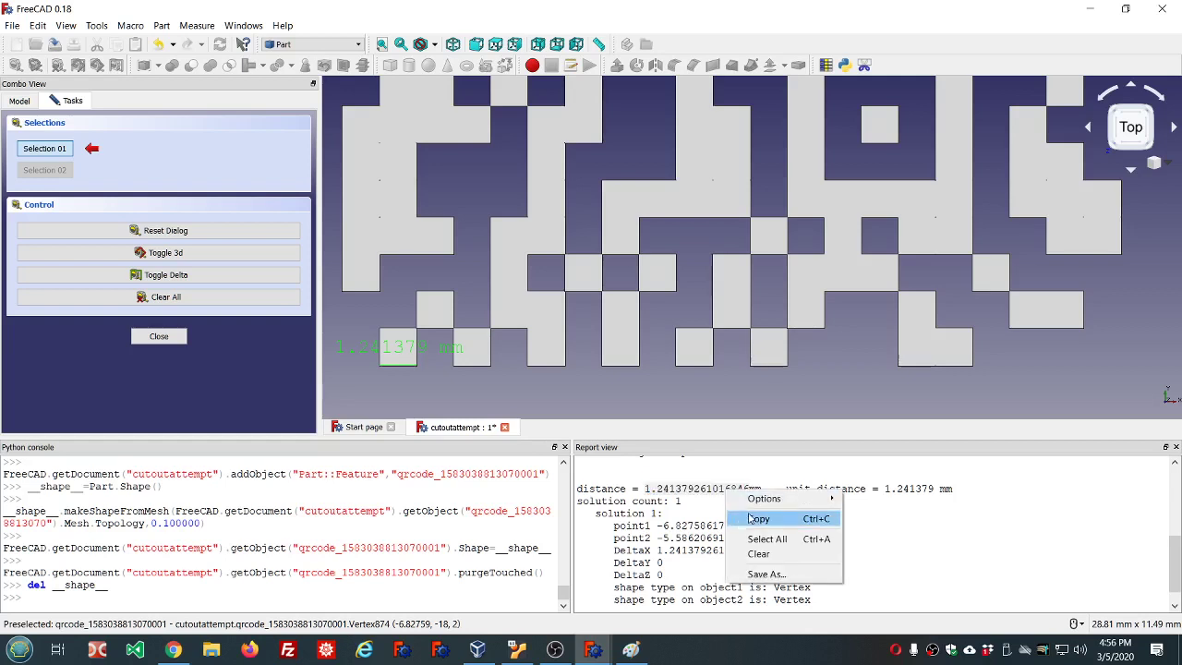
left_click(750, 515)
left_click(378, 601)
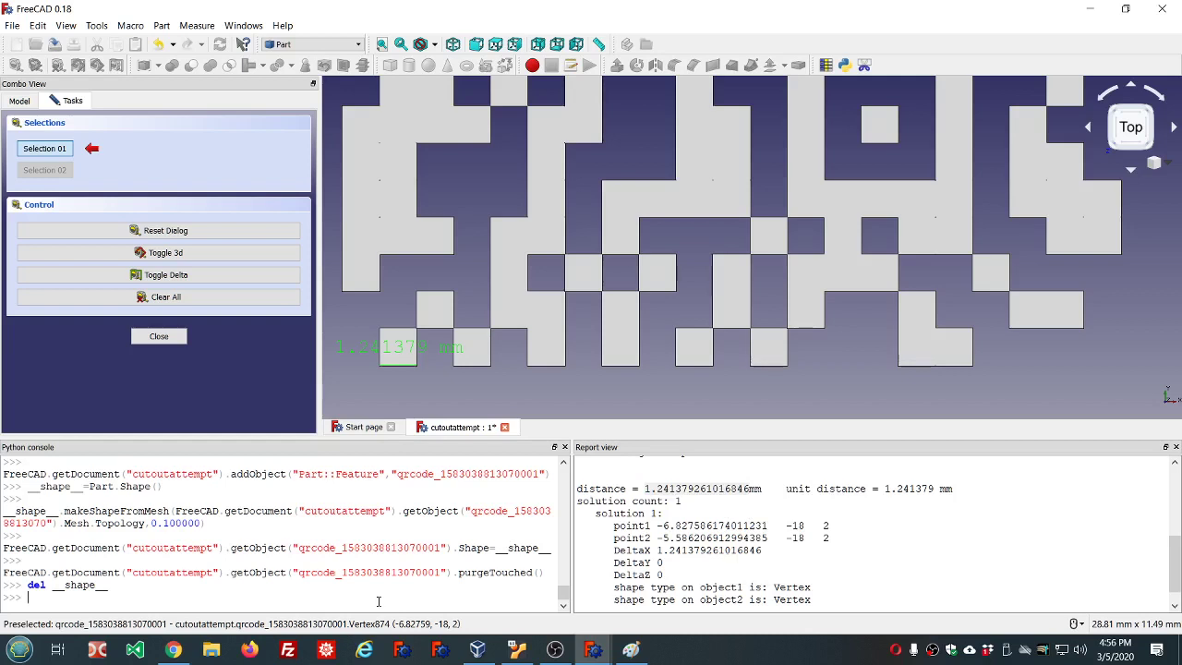
key("ctrl+v")
key("Return")
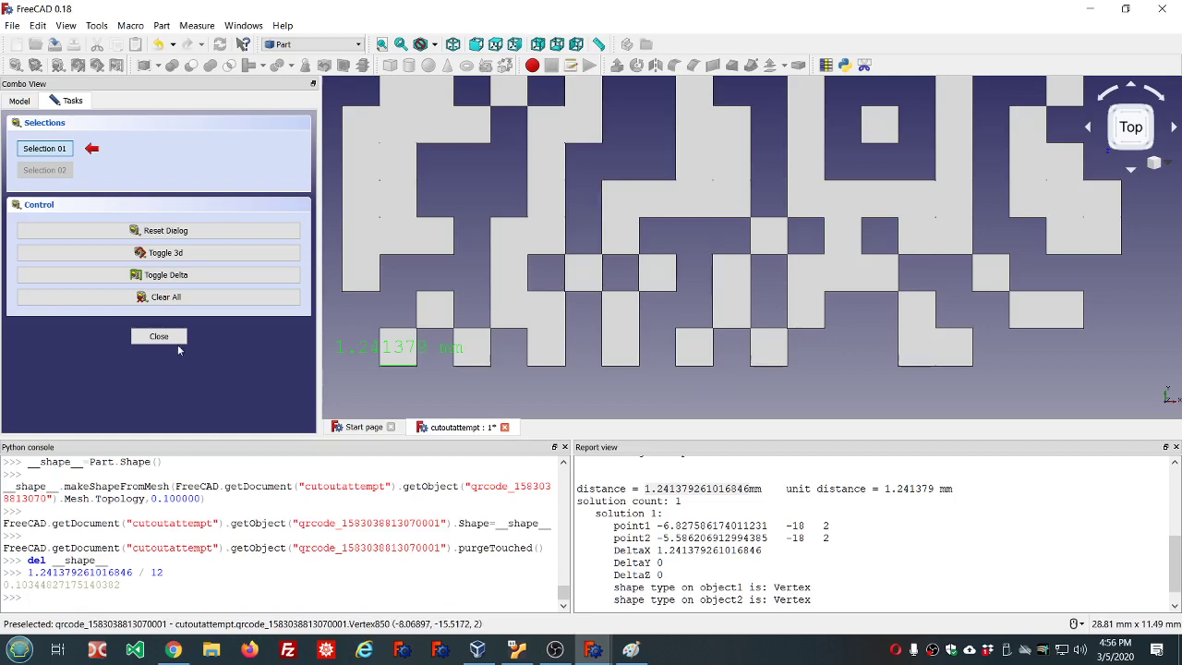
left_click(179, 304)
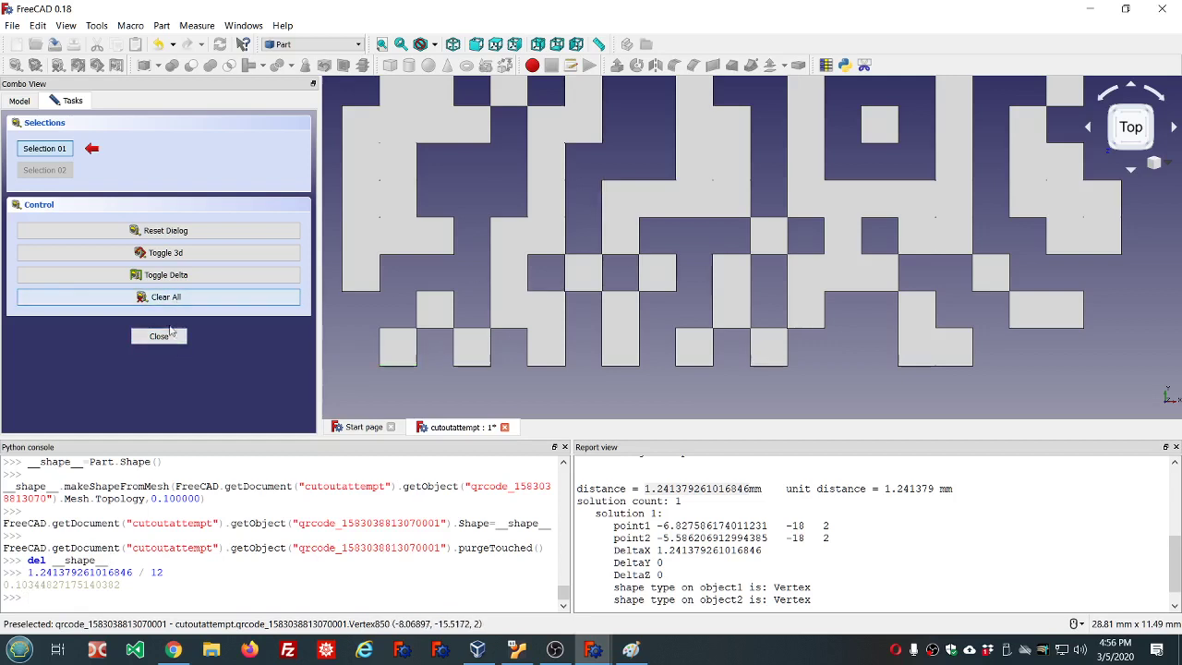
left_click(171, 337)
left_click(109, 202)
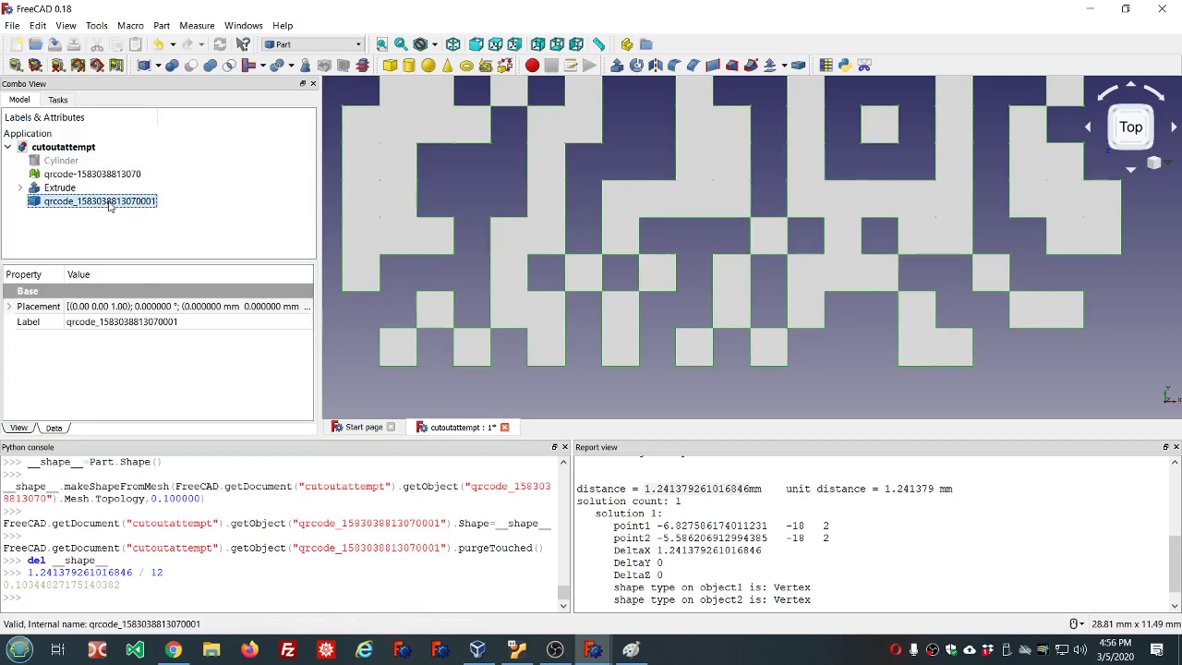
key("space")
left_click(61, 189)
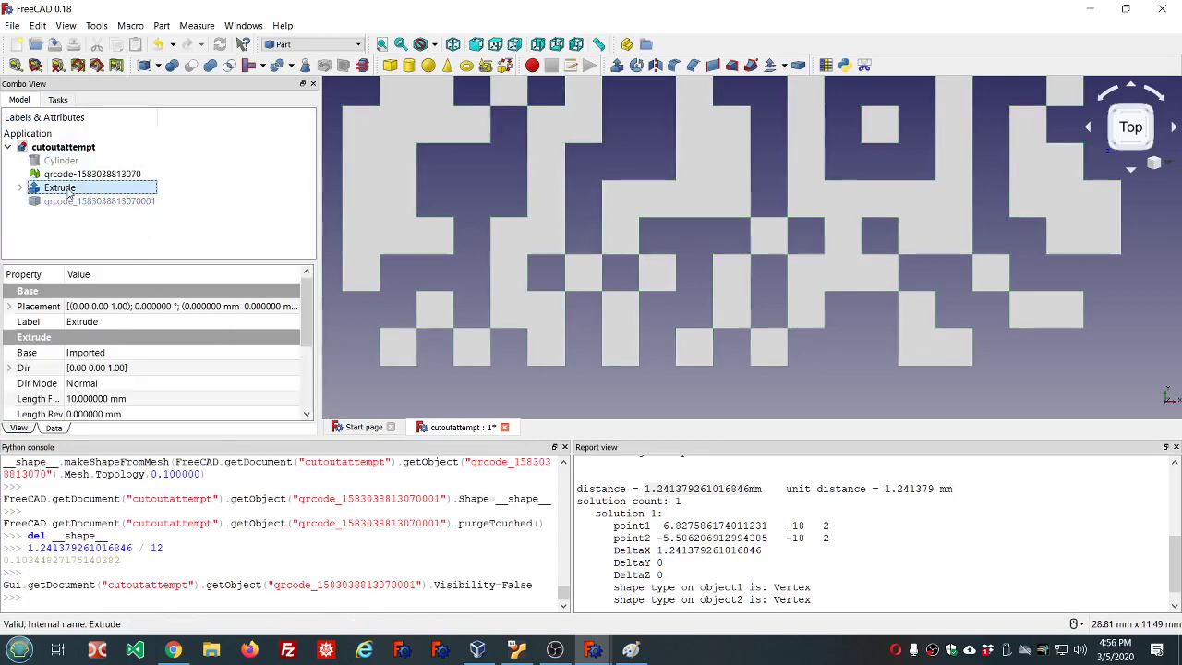
right_click(70, 195)
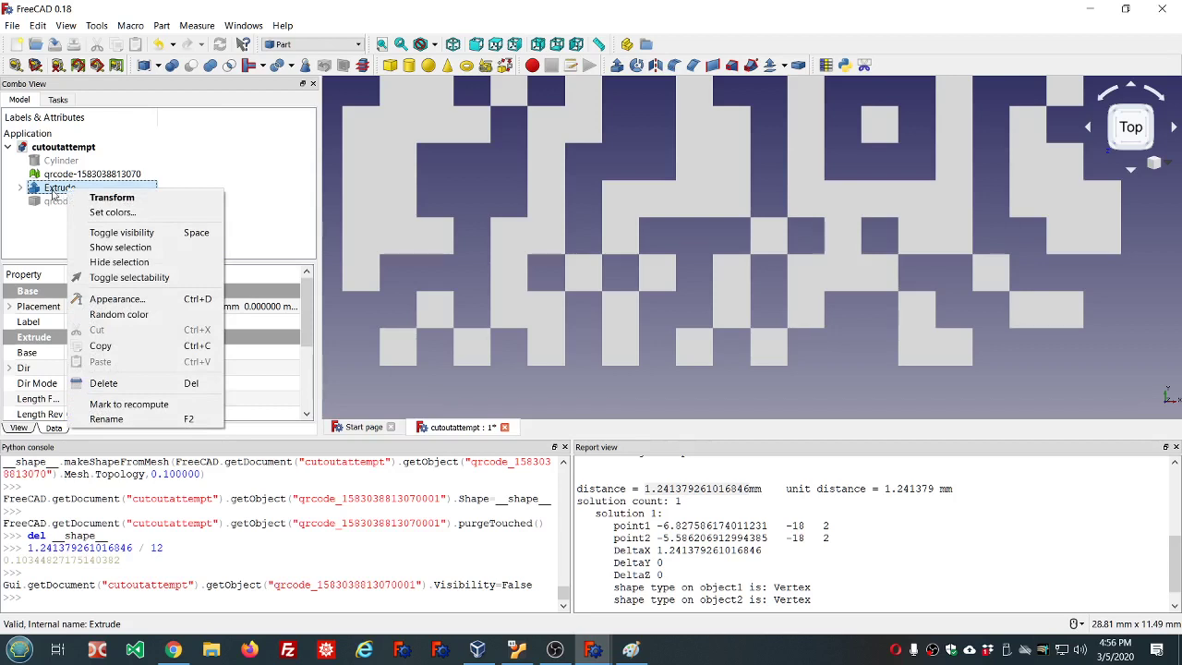
left_click(57, 191)
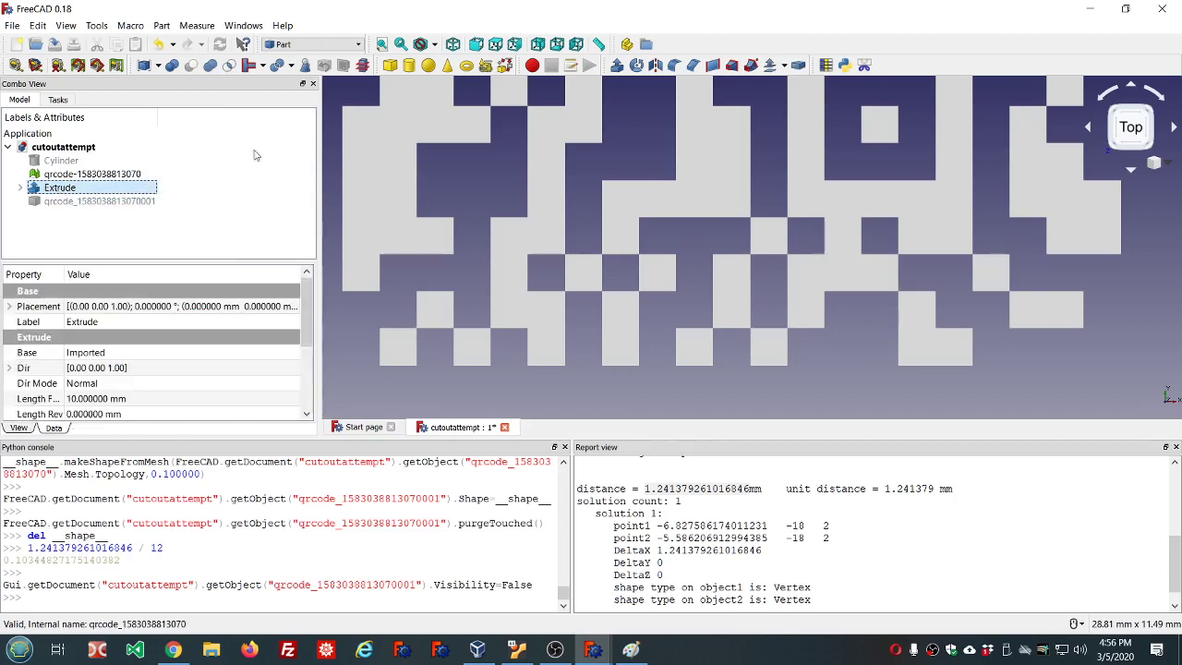
- Create Extrude001 as a Draft clone of Extrude
left_click(353, 46)
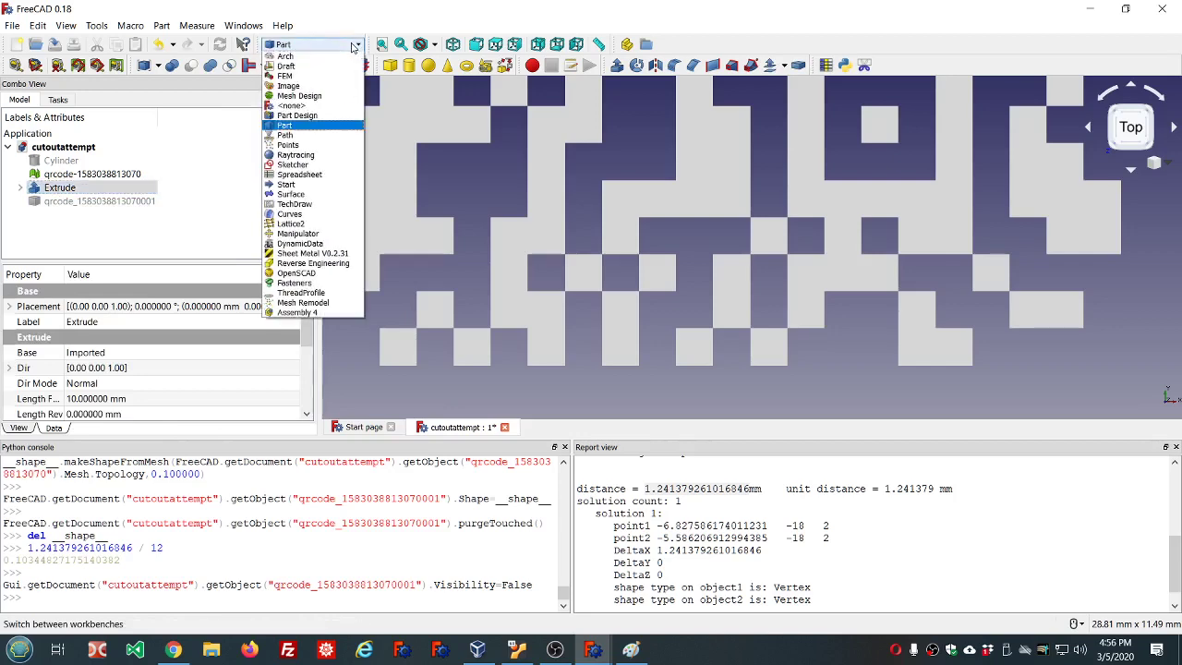
left_click(310, 74)
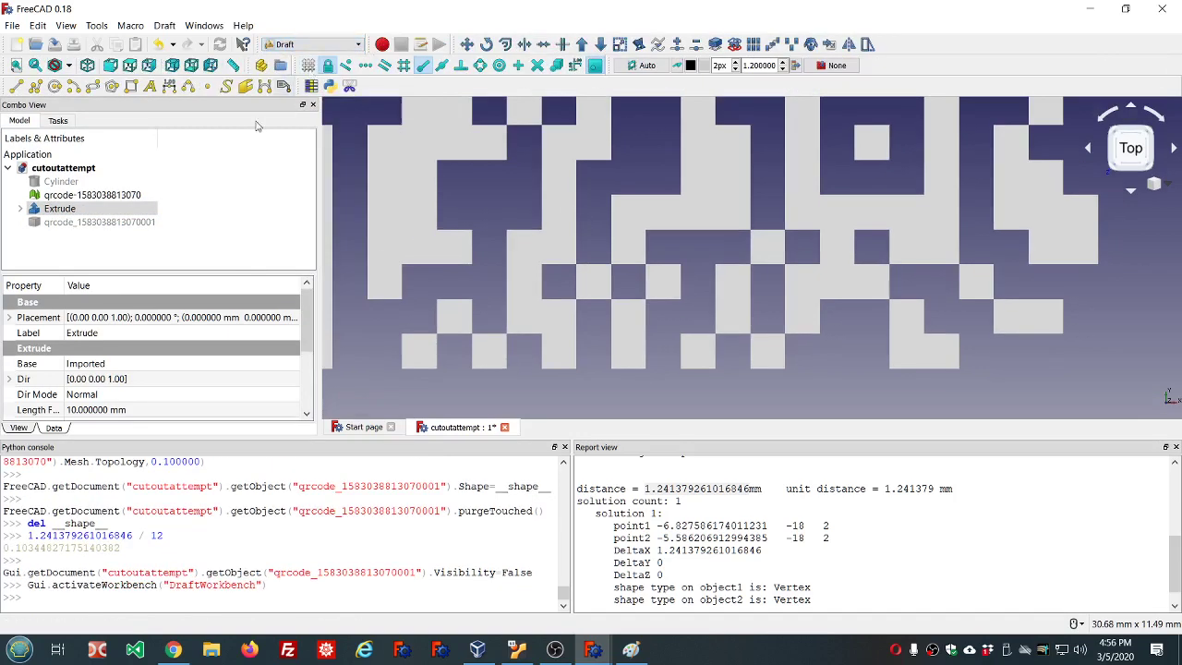
left_click(100, 212)
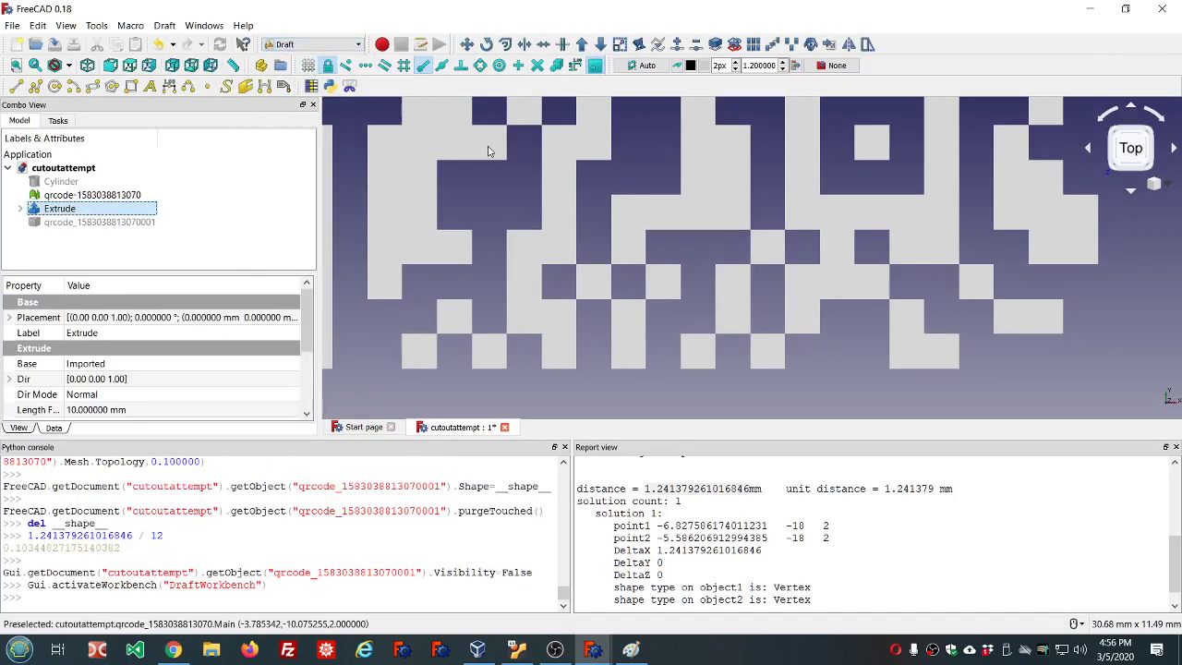
left_click(811, 46)
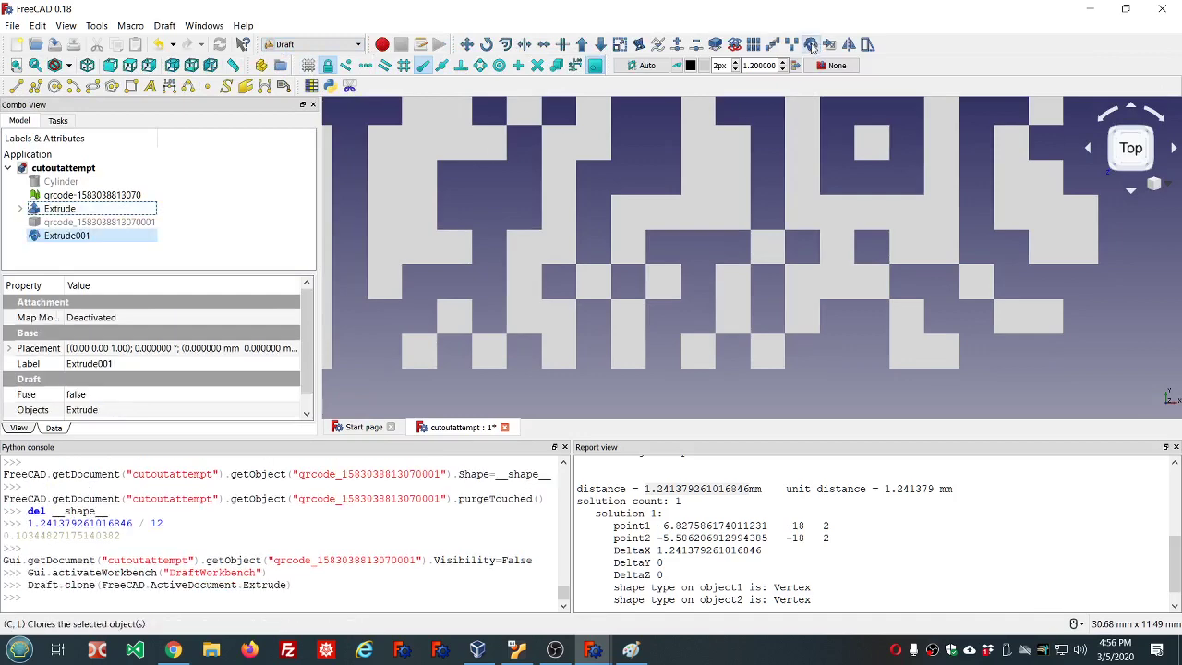
left_click(81, 212)
key("space")
left_click(104, 196)
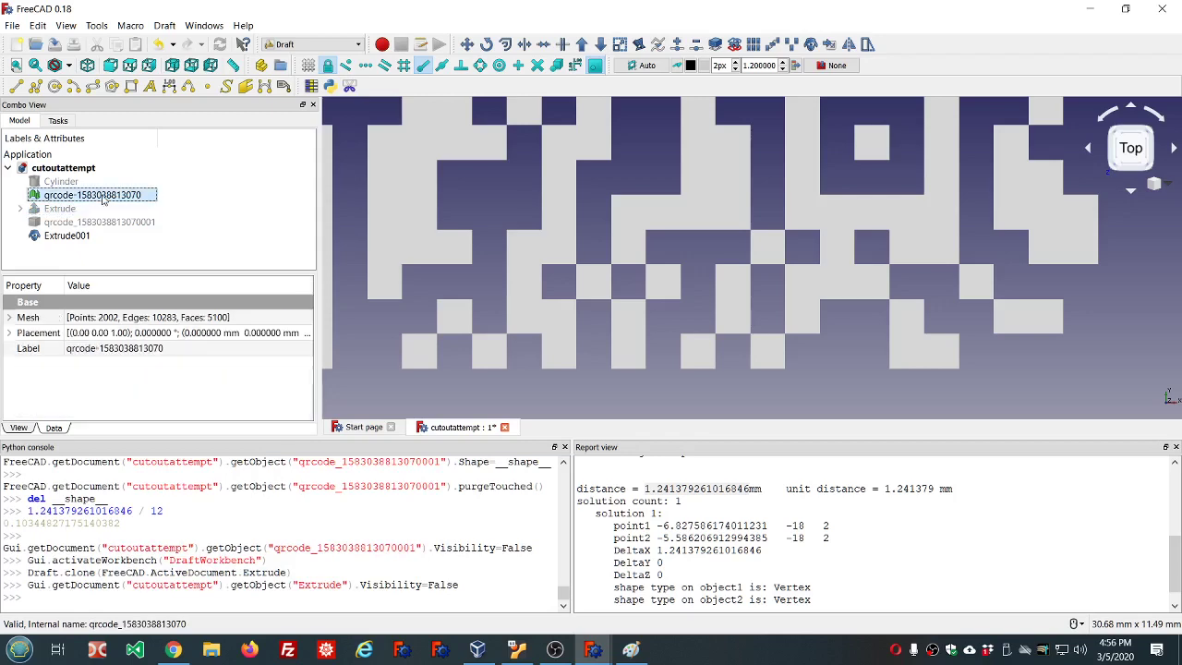
key("space")
- Expand Extrude001's Scale property and copy the 0.10344827 factor from the Python console
scroll(532, 241, "down", 3)
scroll(533, 241, "down", 3)
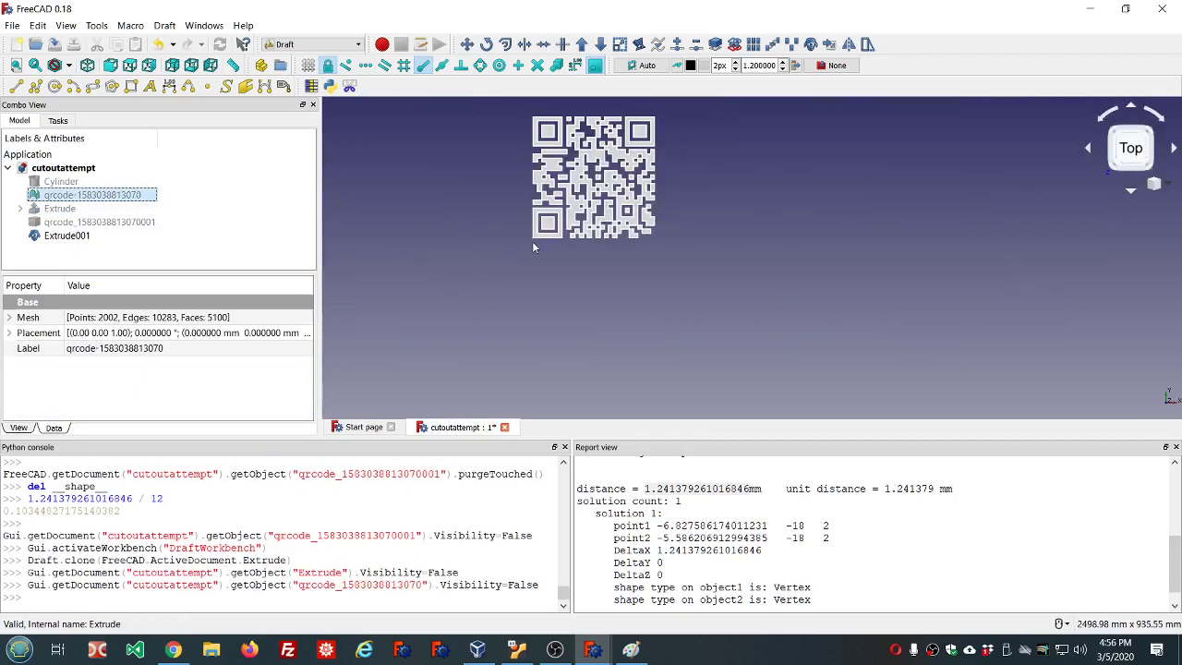
left_click(66, 236)
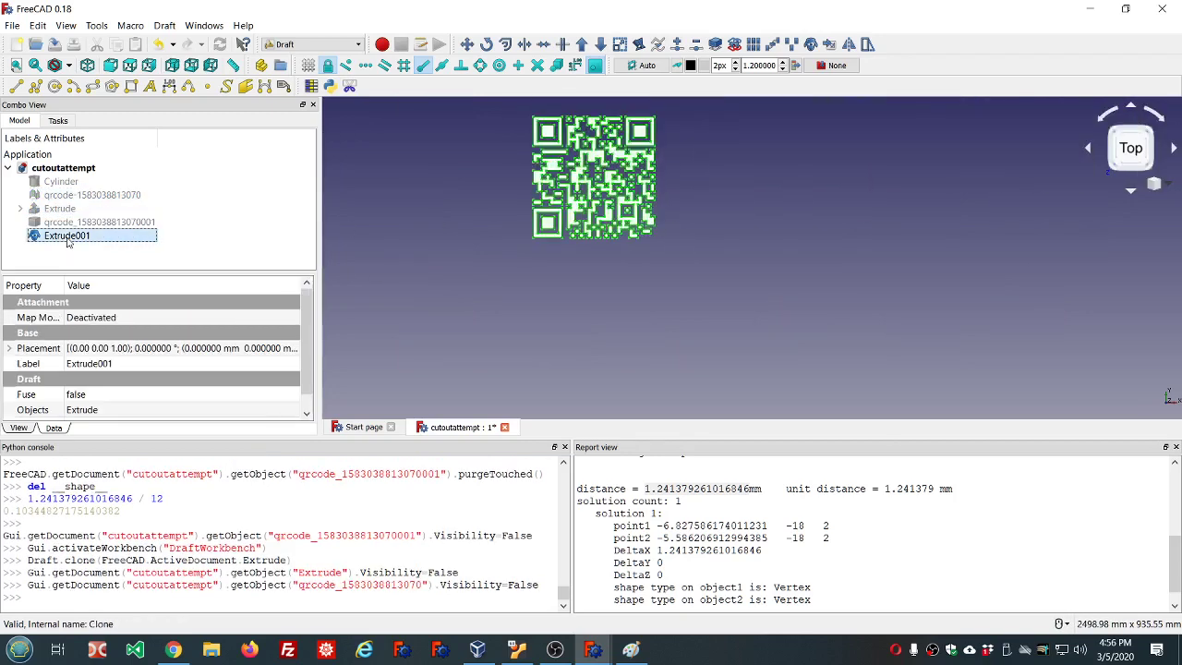
scroll(196, 398, "down", 1)
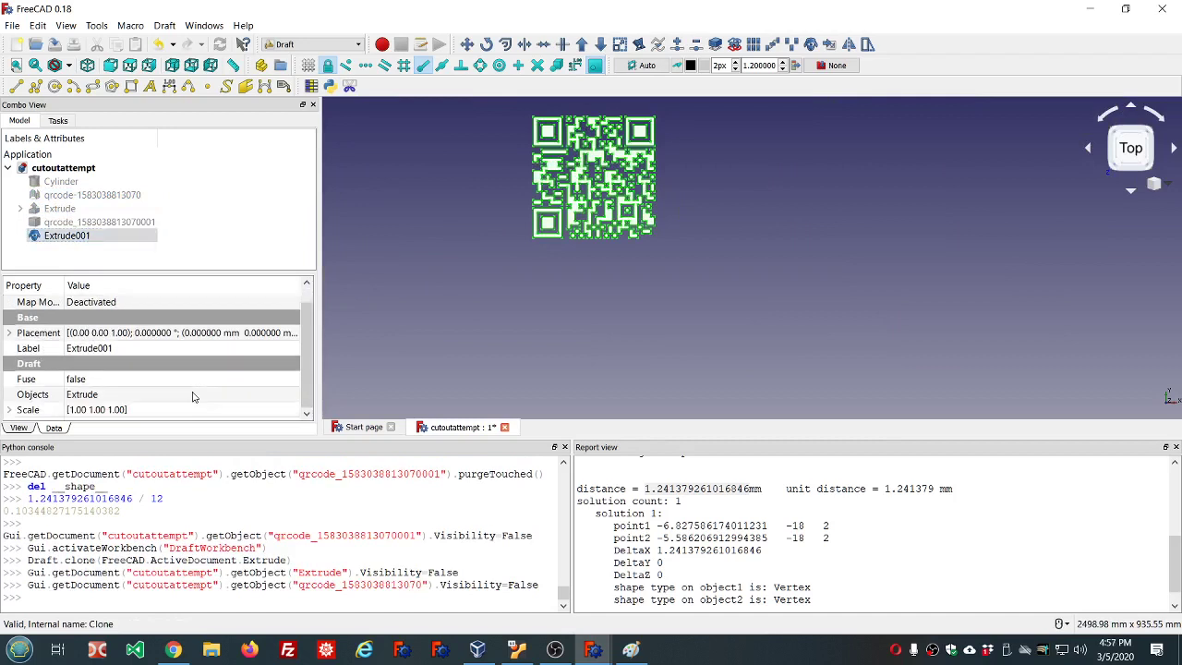
left_click(10, 410)
scroll(202, 412, "down", 1)
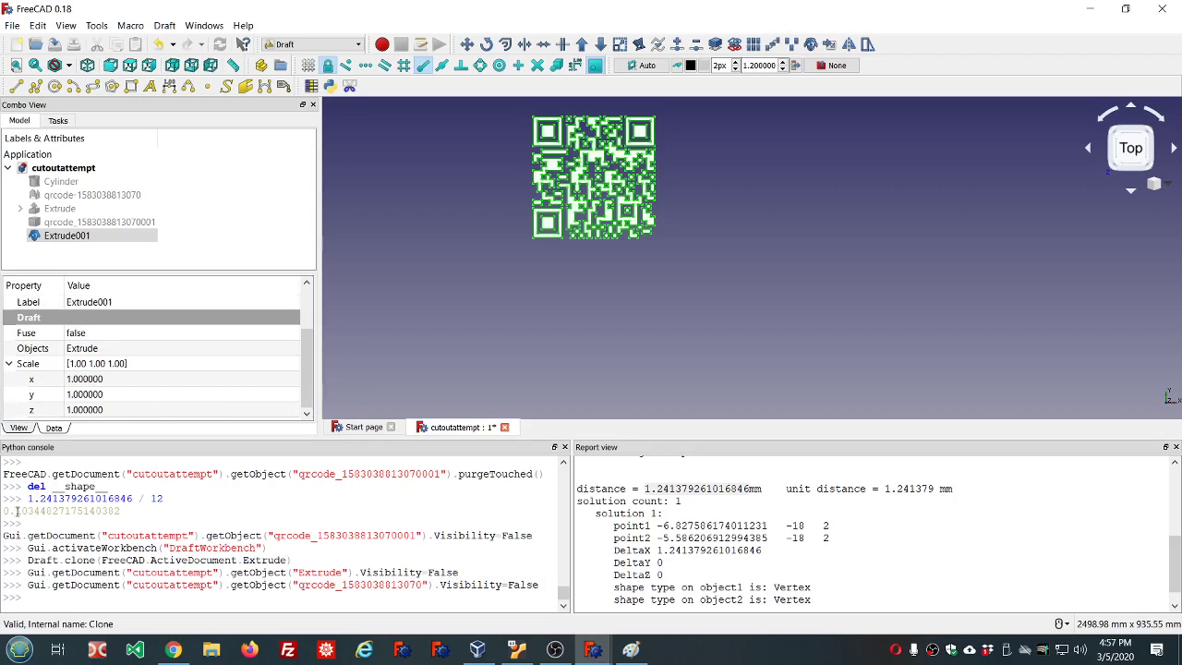
left_click_drag(7, 511, 60, 511)
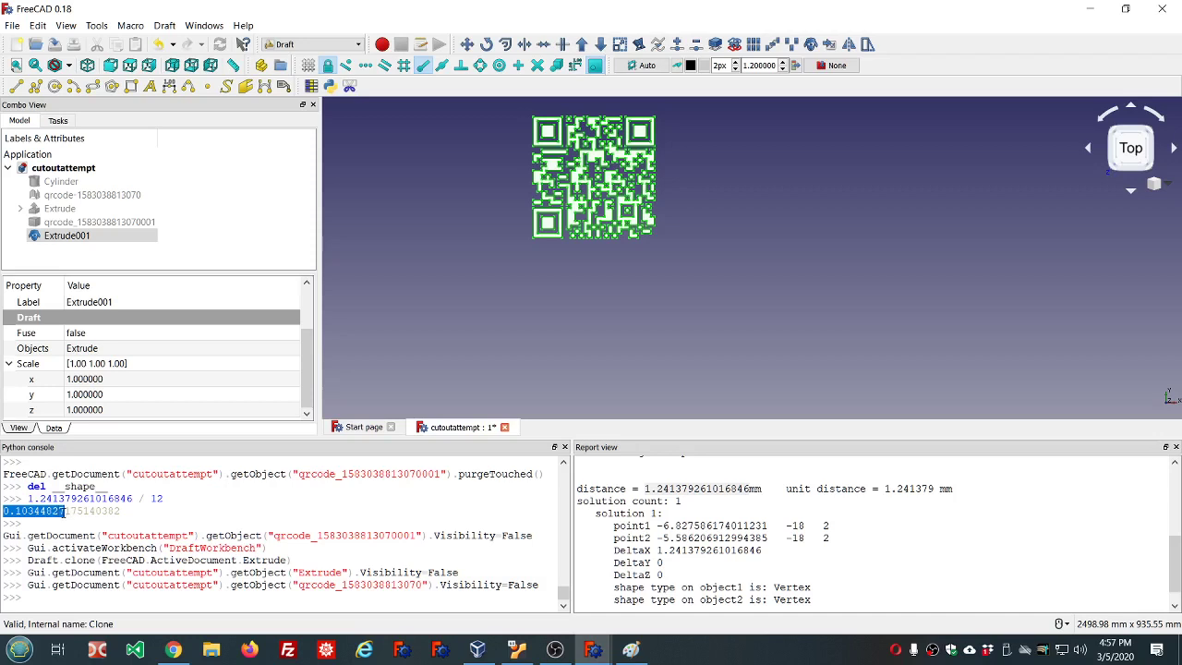
right_click(44, 512)
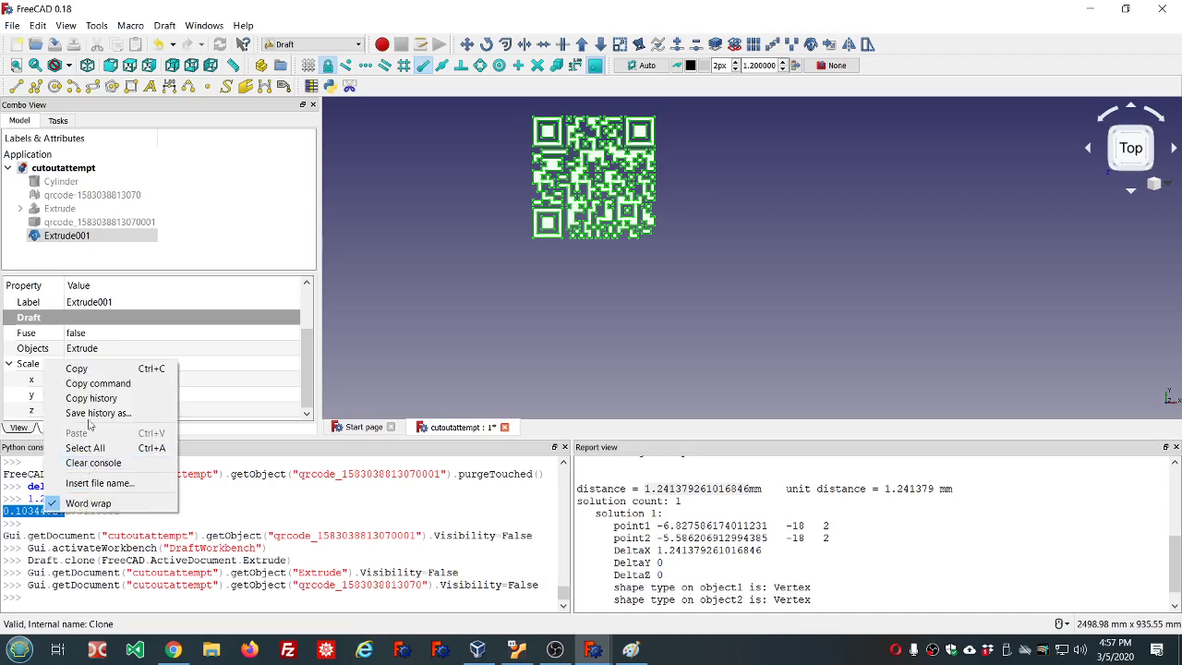
left_click(90, 371)
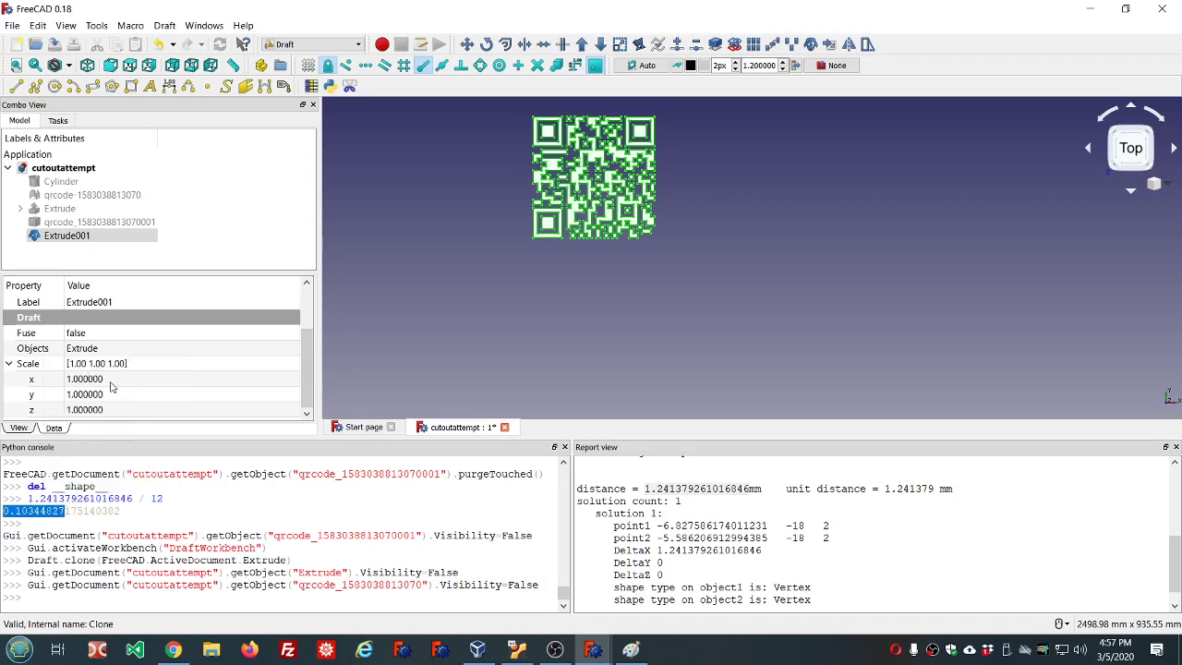
left_click(111, 380)
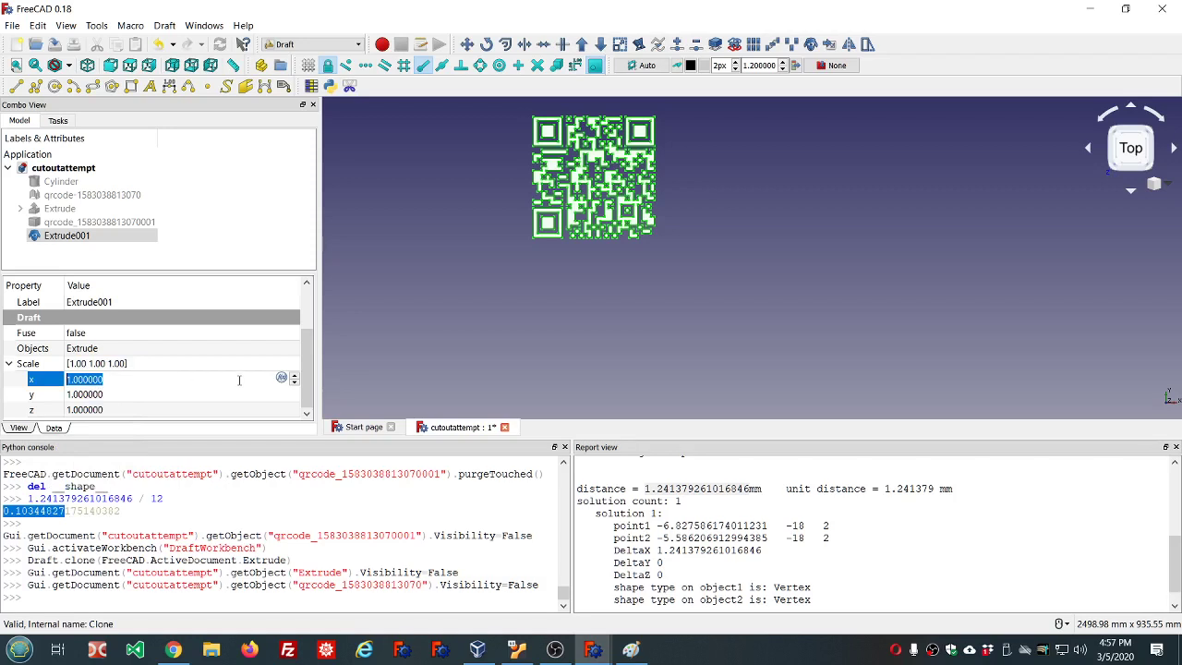
- Paste 0.10344827 as the x, y and z Scale formulas of Extrude001
left_click(282, 379)
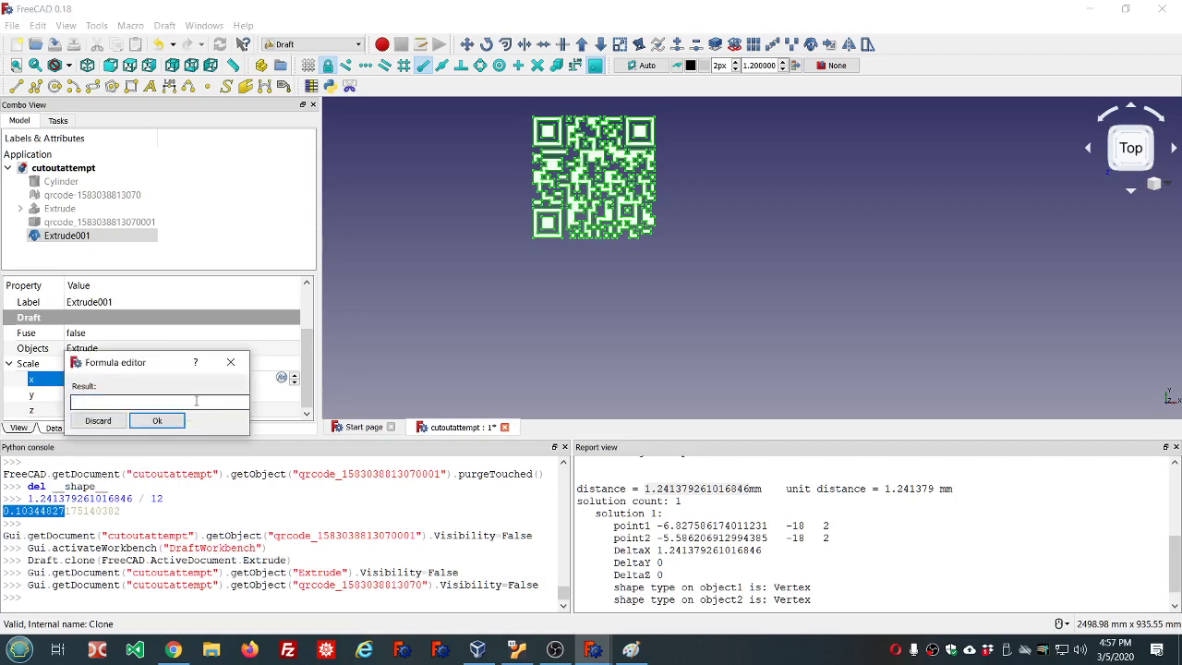
key("ctrl+v")
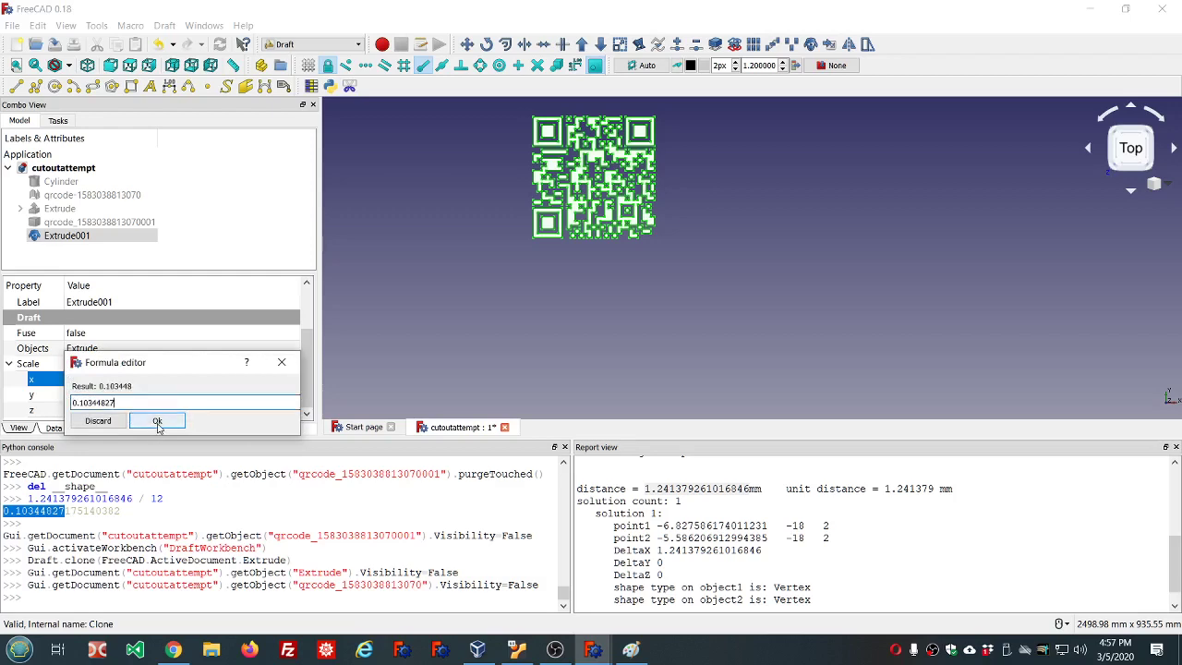
left_click(157, 423)
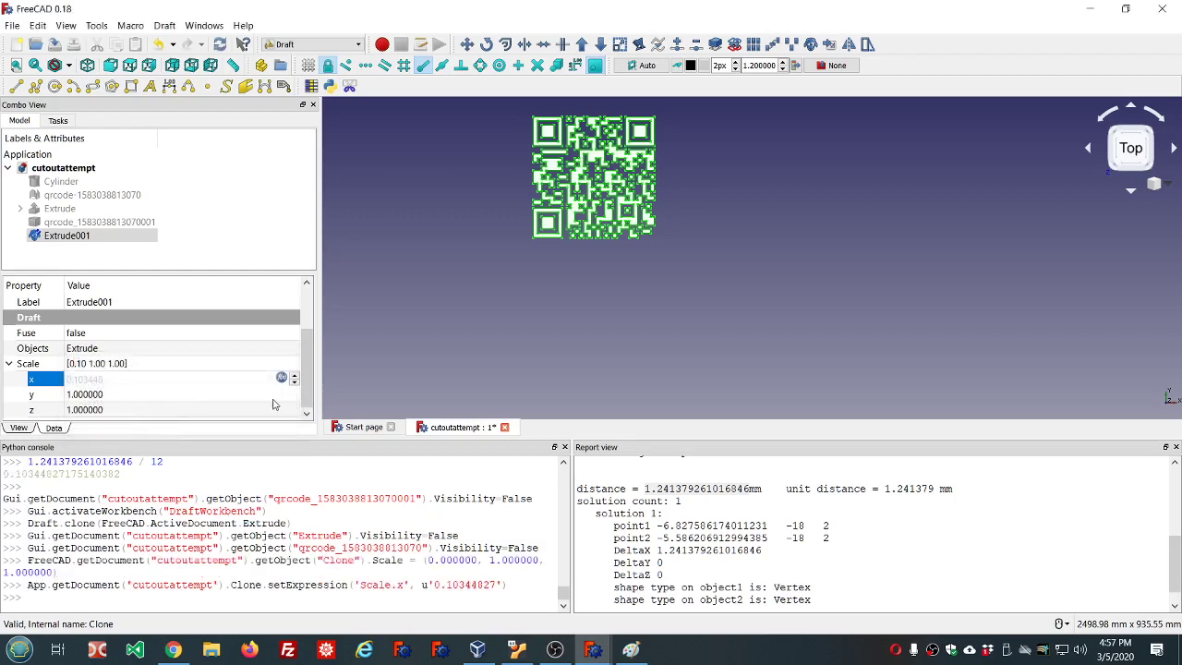
left_click(171, 395)
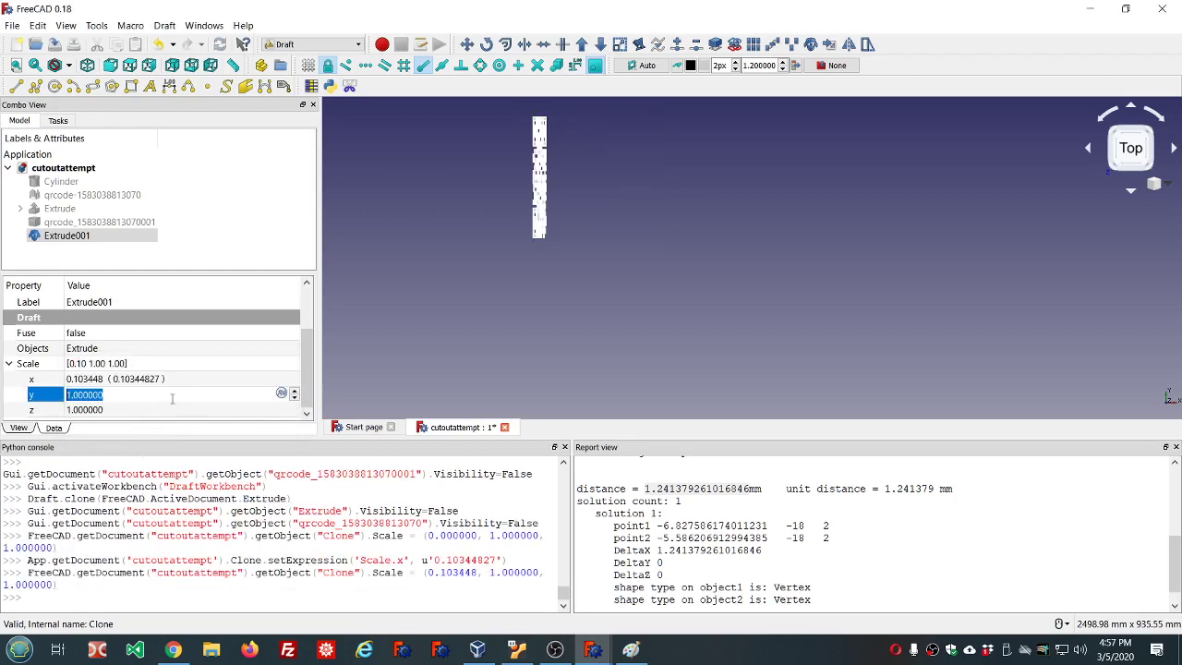
left_click(282, 393)
key("ctrl+v")
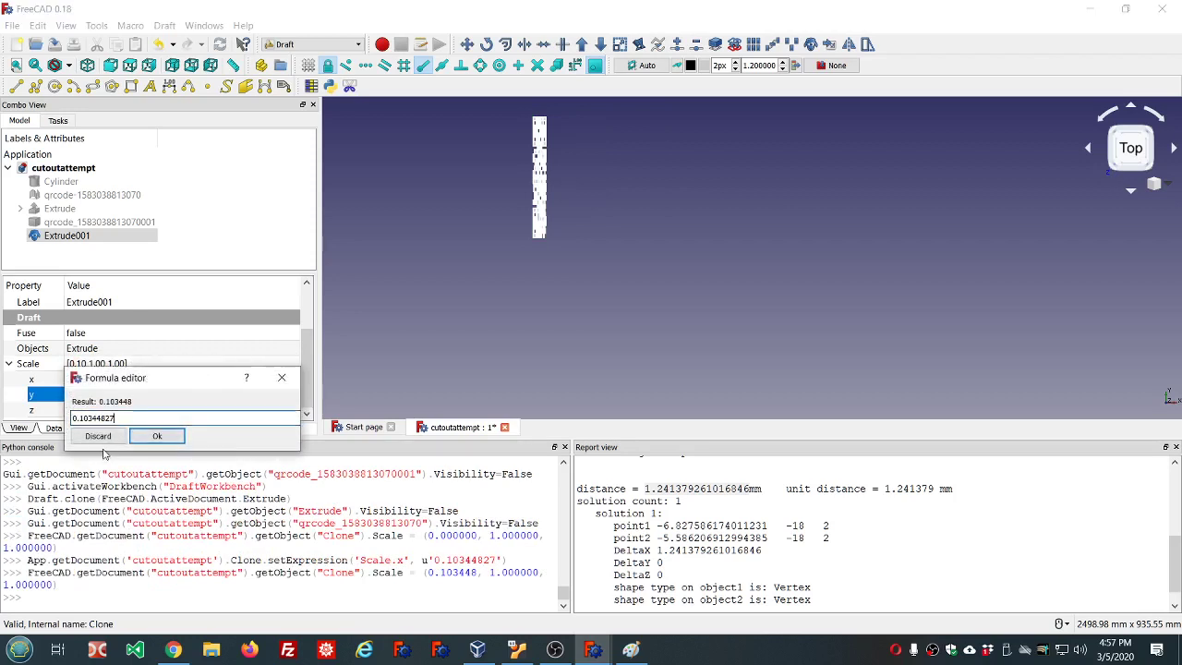
left_click(155, 436)
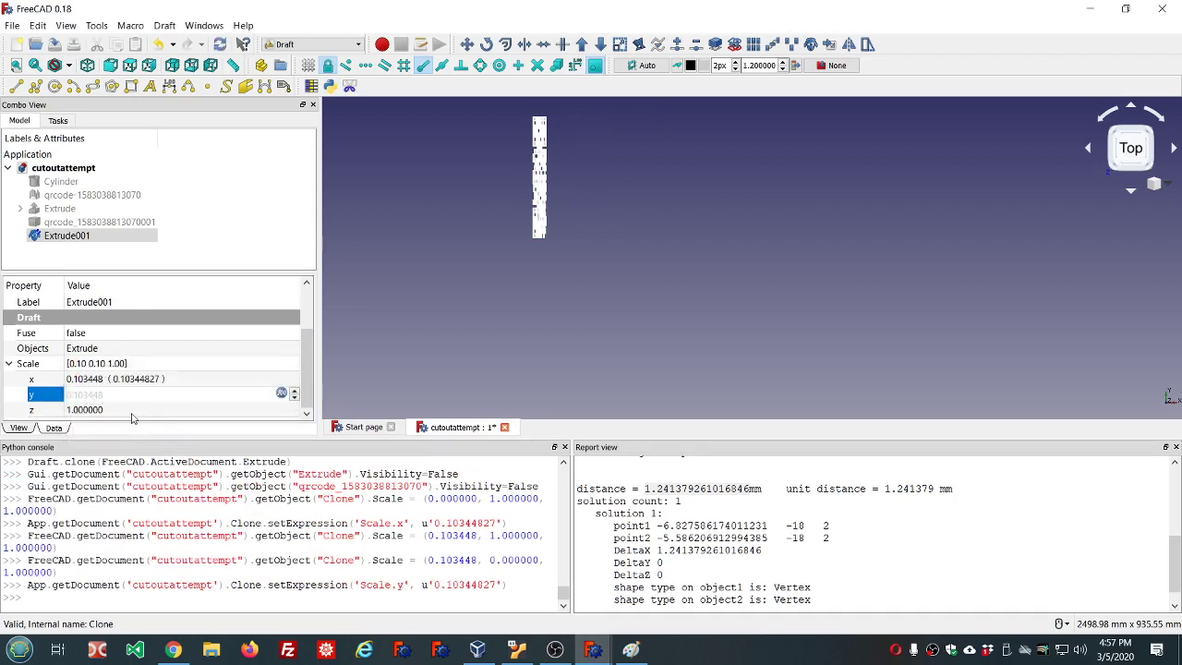
left_click(184, 413)
left_click(282, 410)
key("ctrl+v")
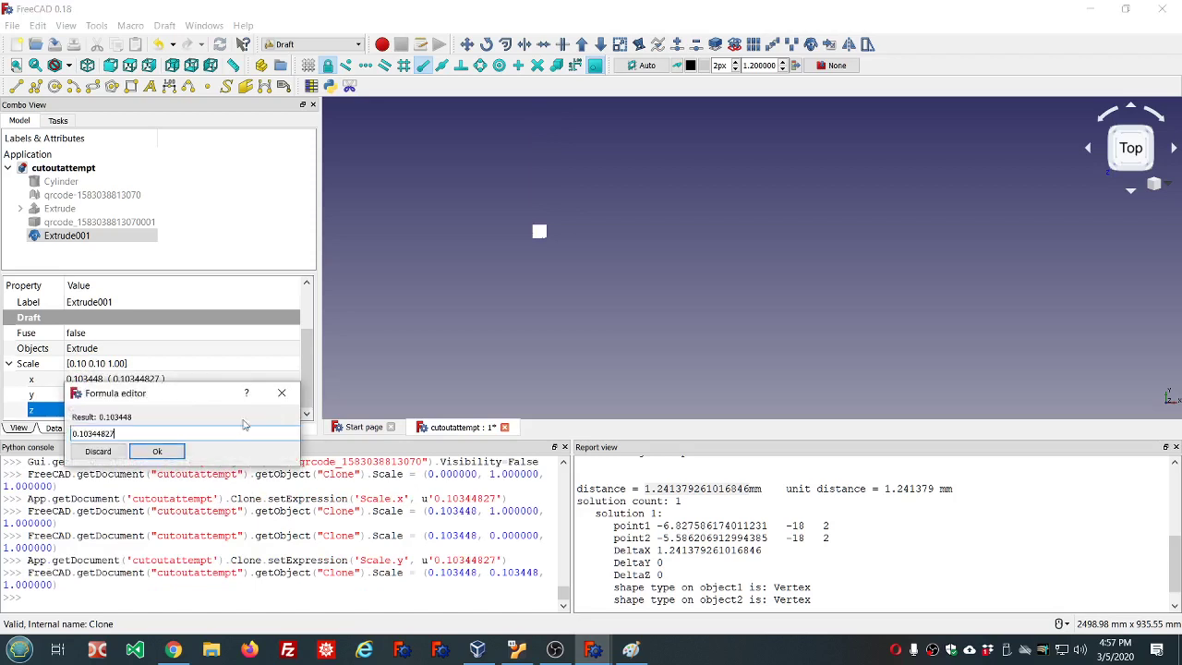
left_click(157, 451)
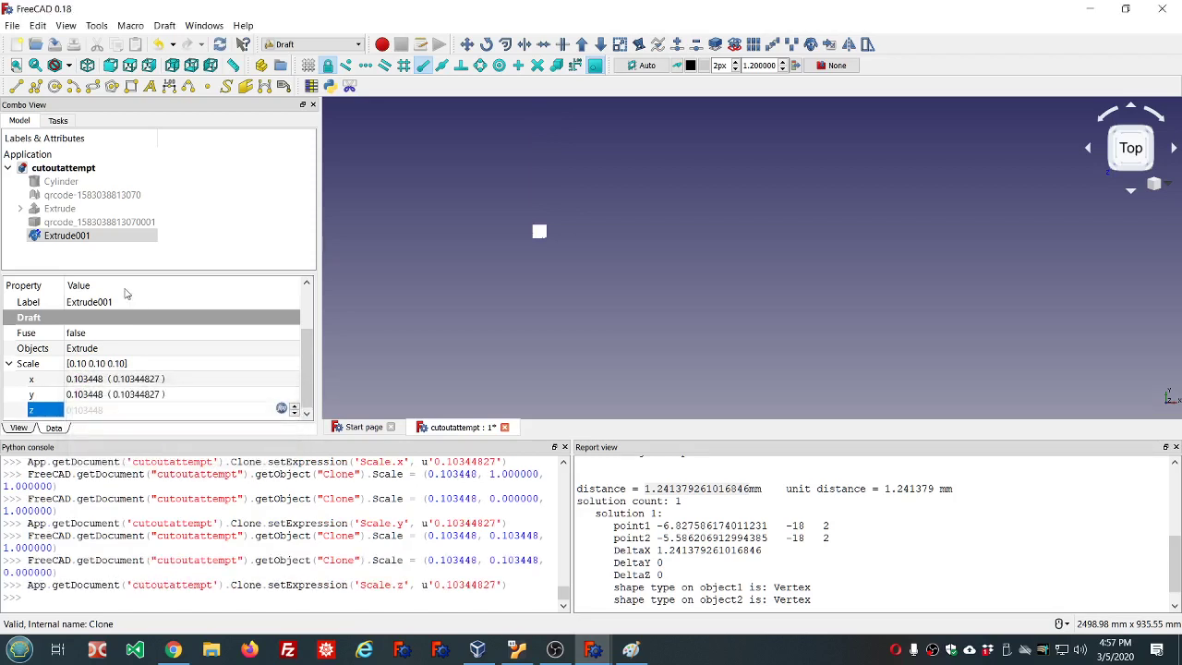
left_click(187, 222)
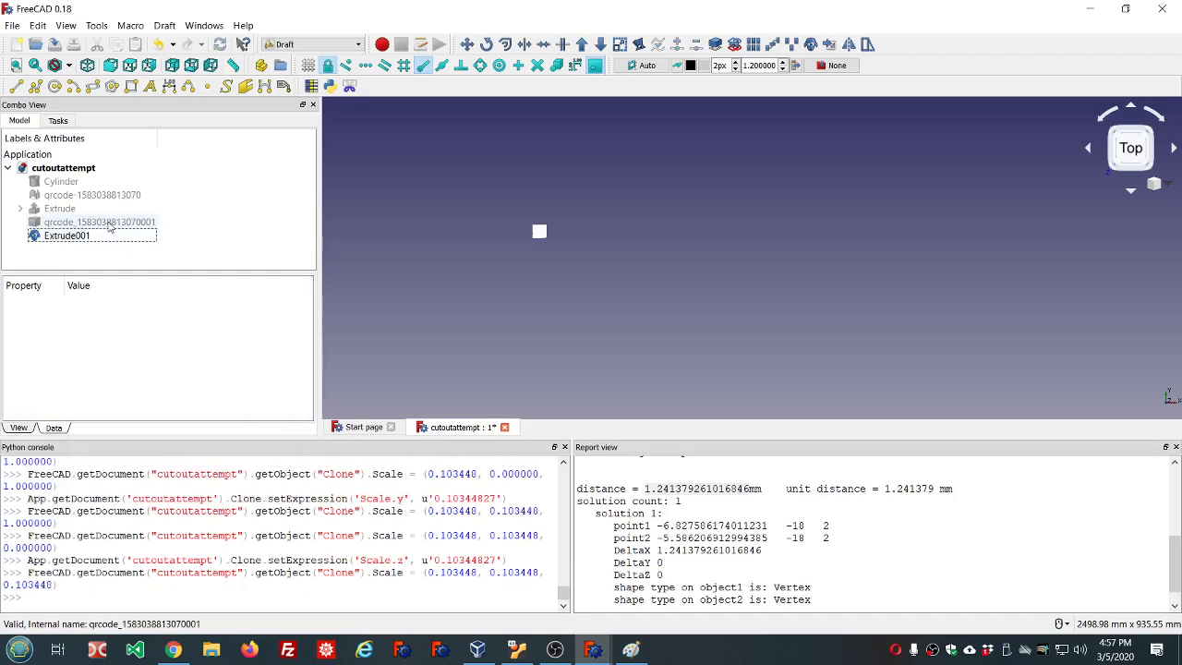
left_click(109, 223)
key("space")
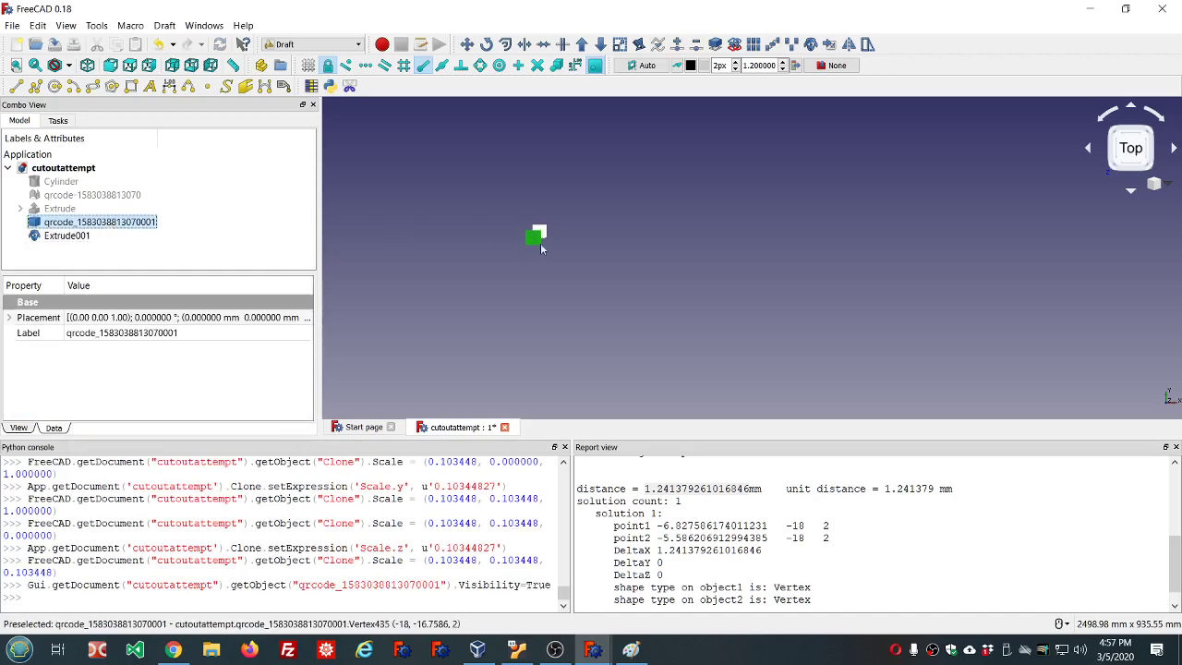
scroll(548, 241, "up", 3)
scroll(528, 230, "up", 5)
scroll(561, 245, "up", 2)
scroll(562, 243, "down", 3)
scroll(592, 250, "up", 4)
scroll(619, 277, "down", 4)
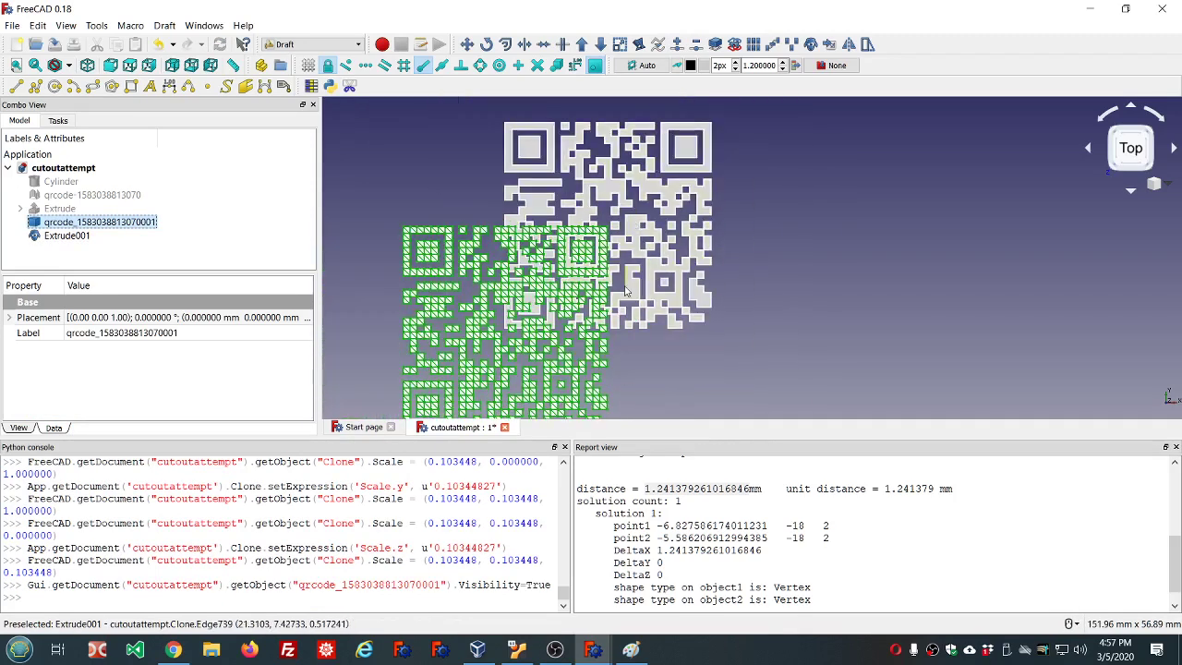
scroll(608, 354, "up", 2)
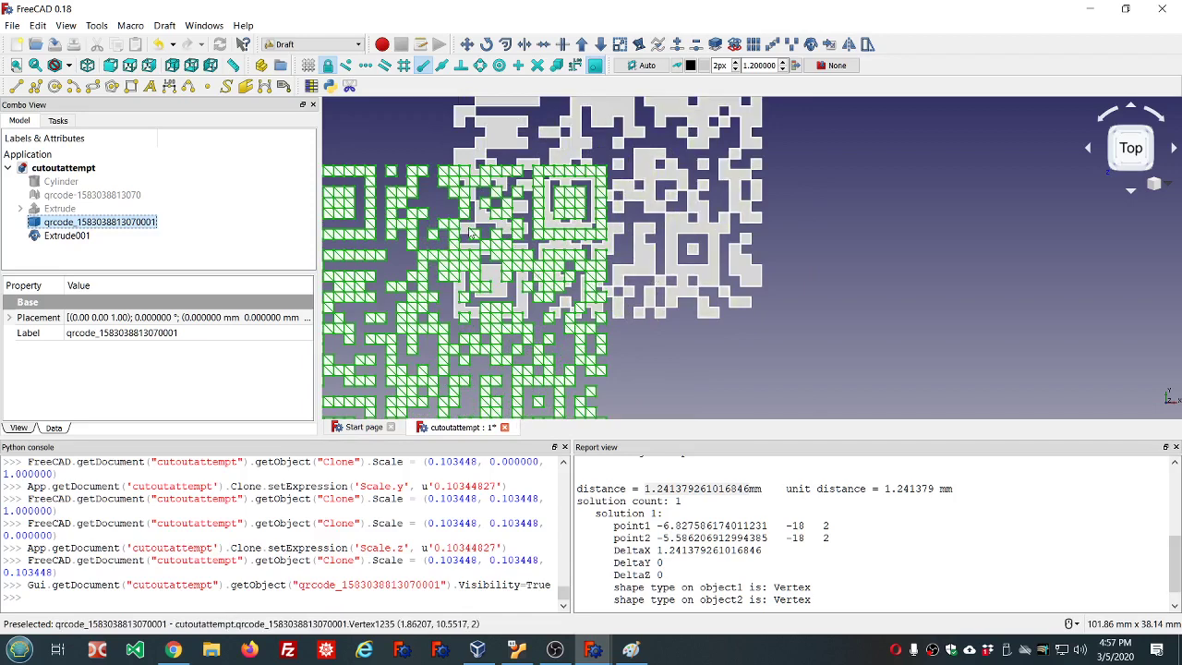
scroll(472, 237, "down", 3)
scroll(379, 259, "up", 2)
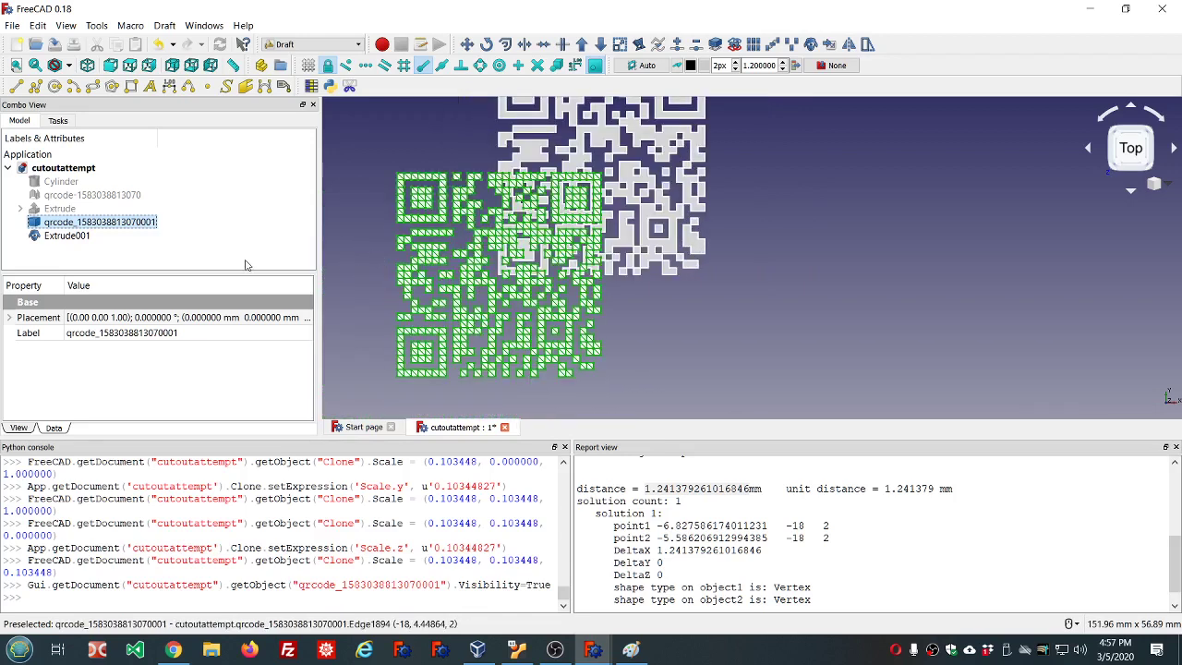
left_click(132, 253)
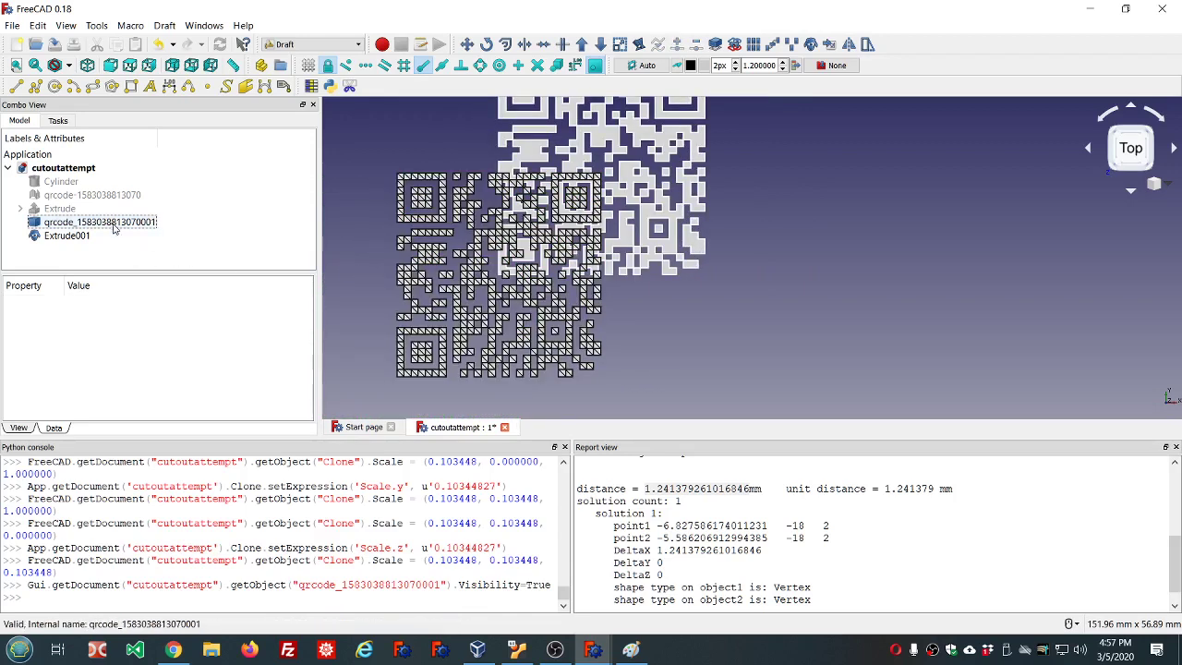
left_click(113, 222)
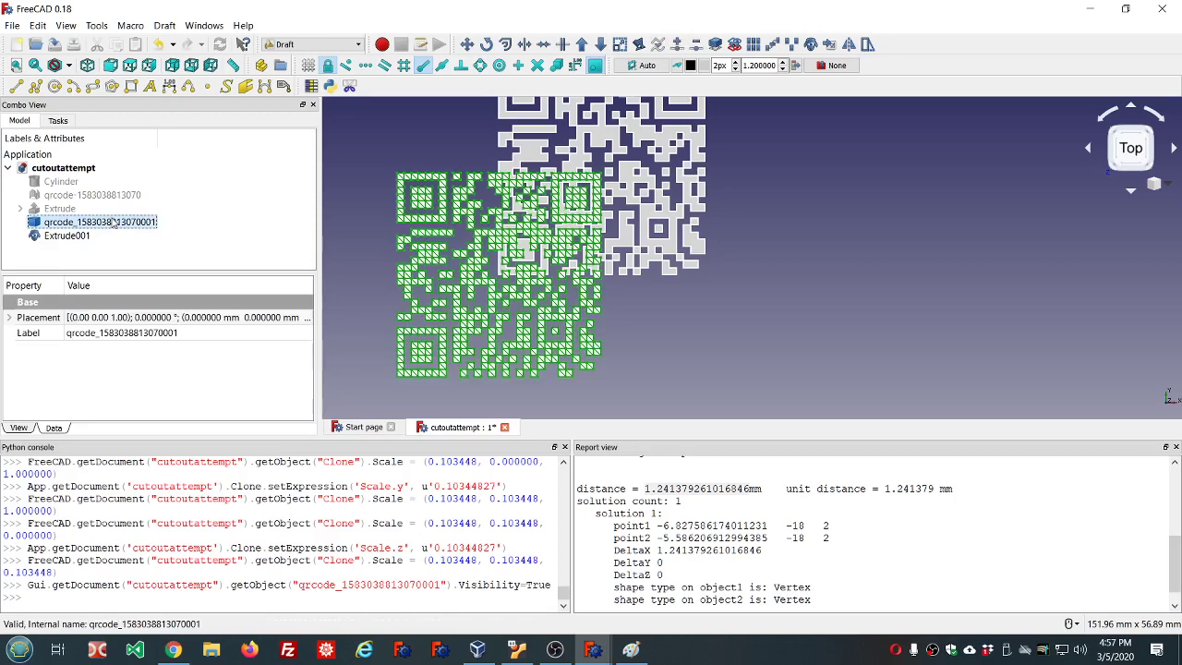
key("space")
- Make the Cylinder disc visible
left_click(61, 181)
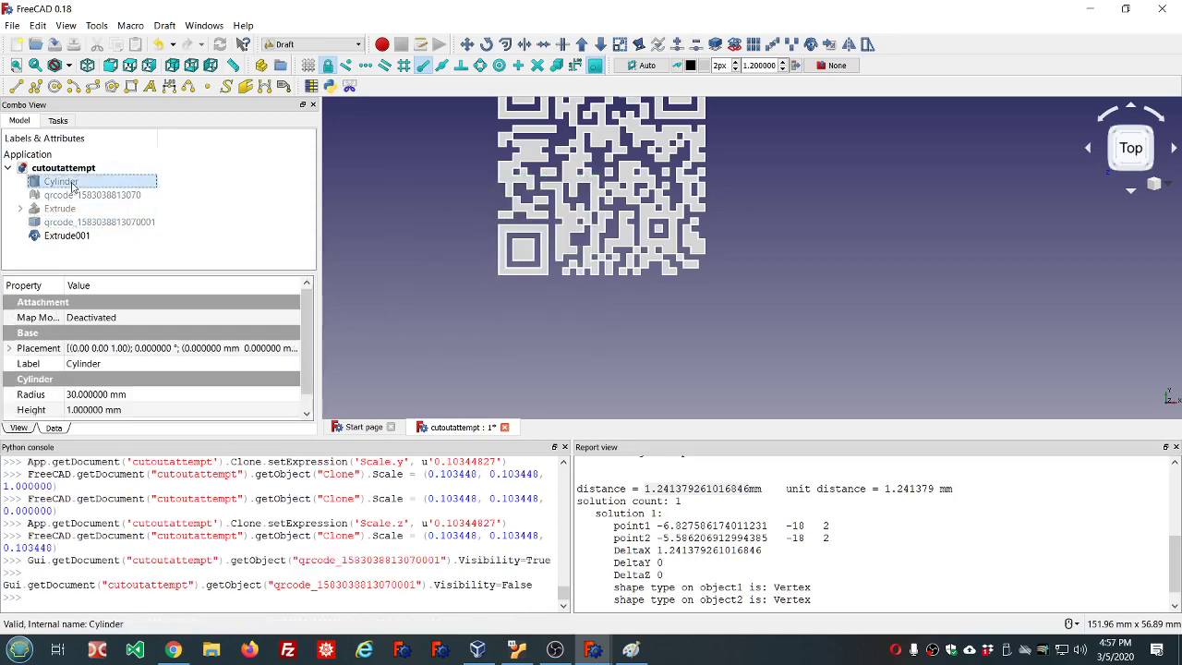
key("space")
scroll(610, 248, "down", 5)
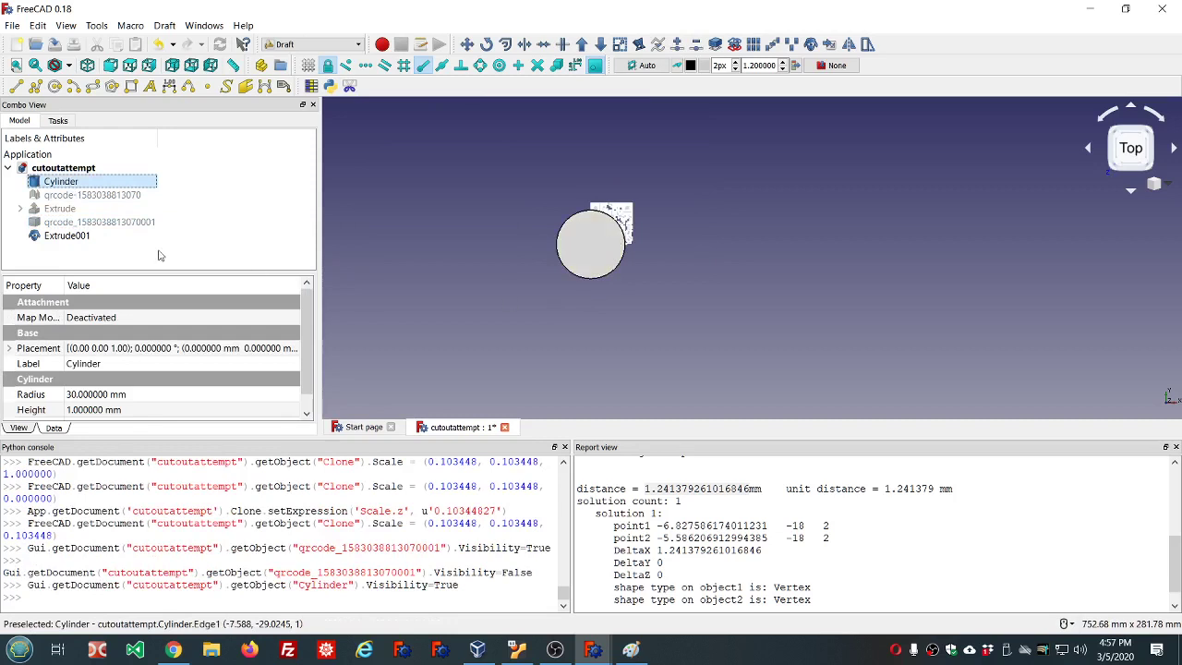
- Transform Extrude001, dragging its X and Y arrows to place it on the disc
left_click(74, 236)
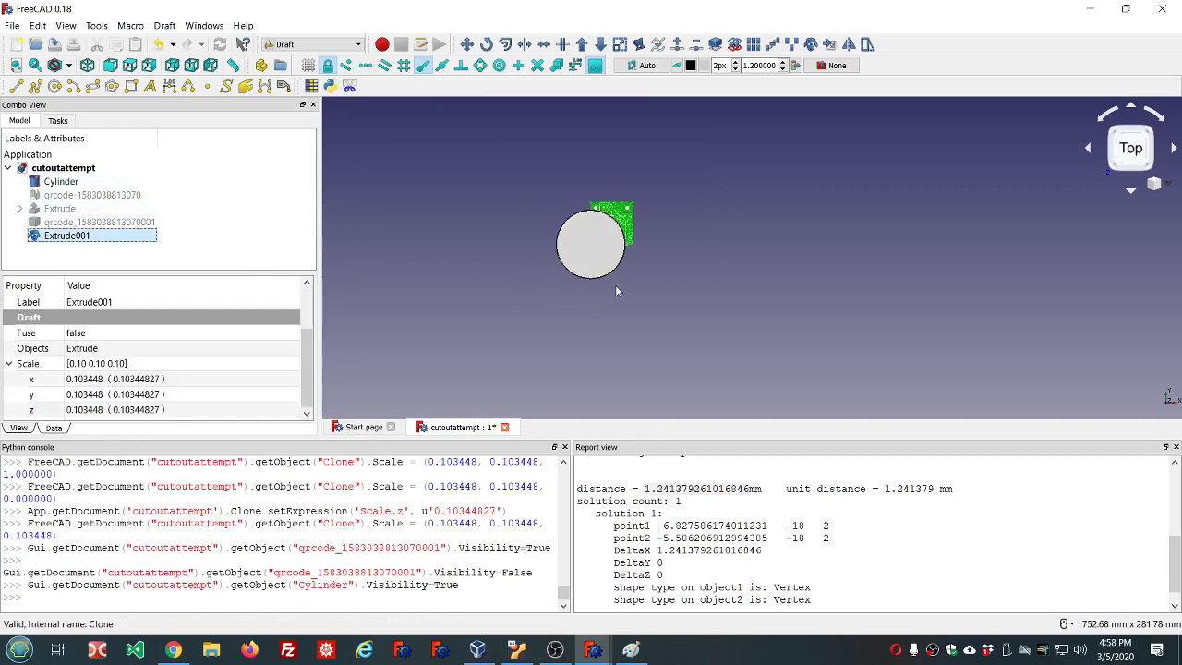
middle_click_drag(615, 284, 516, 231)
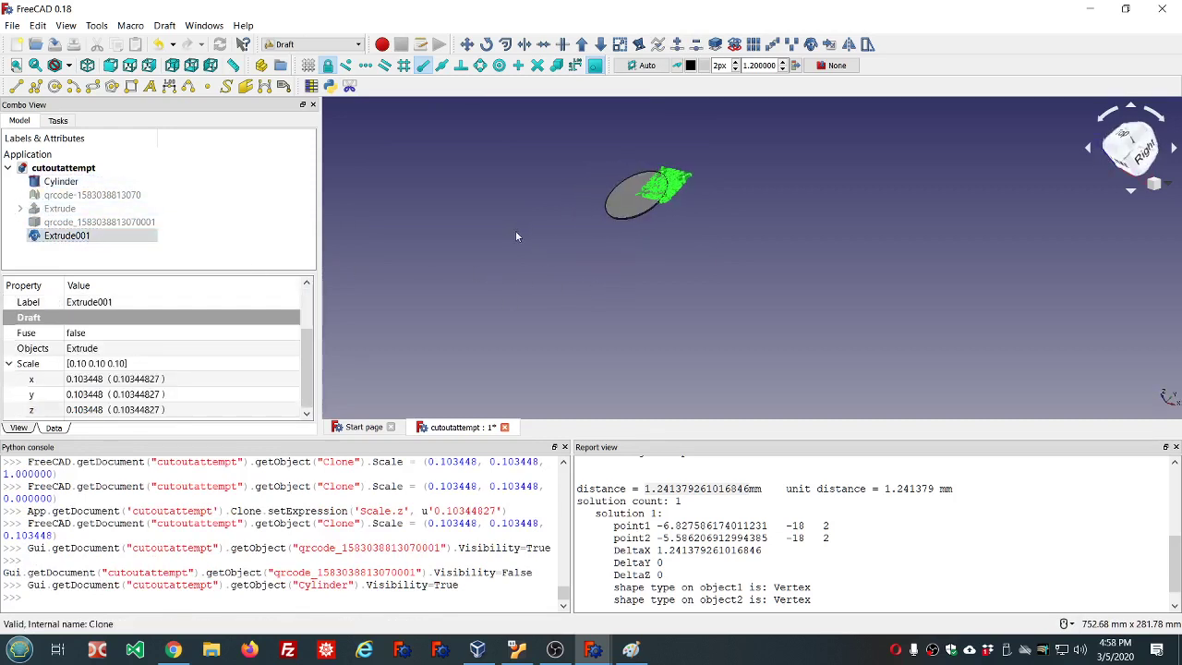
right_click(98, 238)
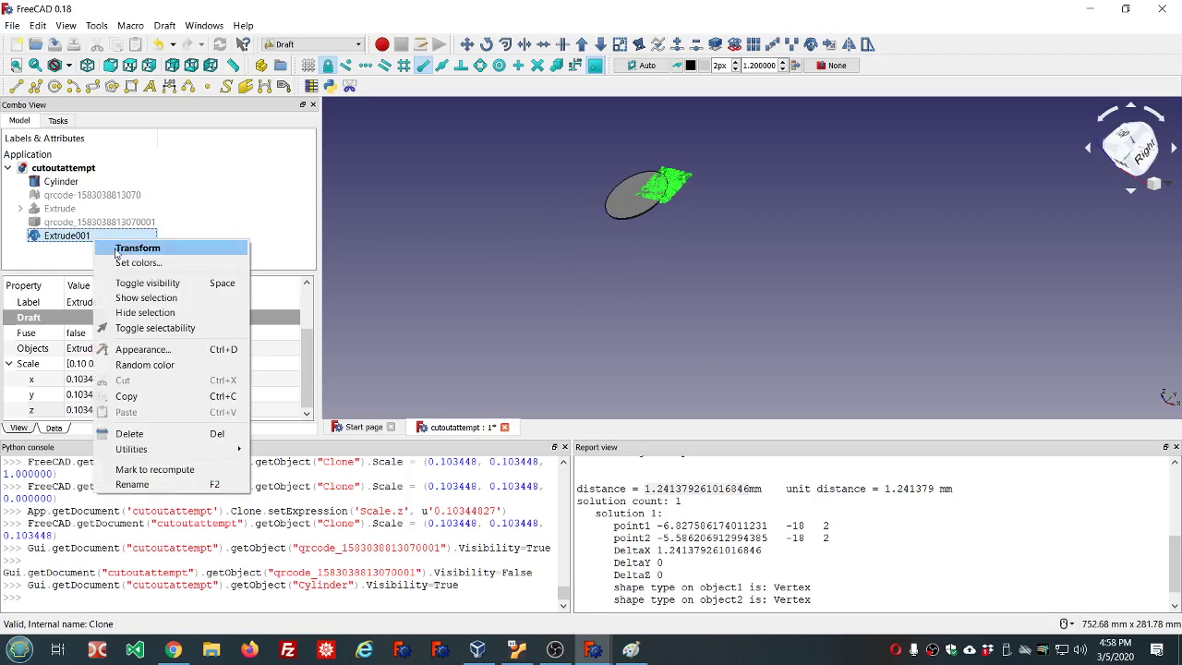
left_click(116, 251)
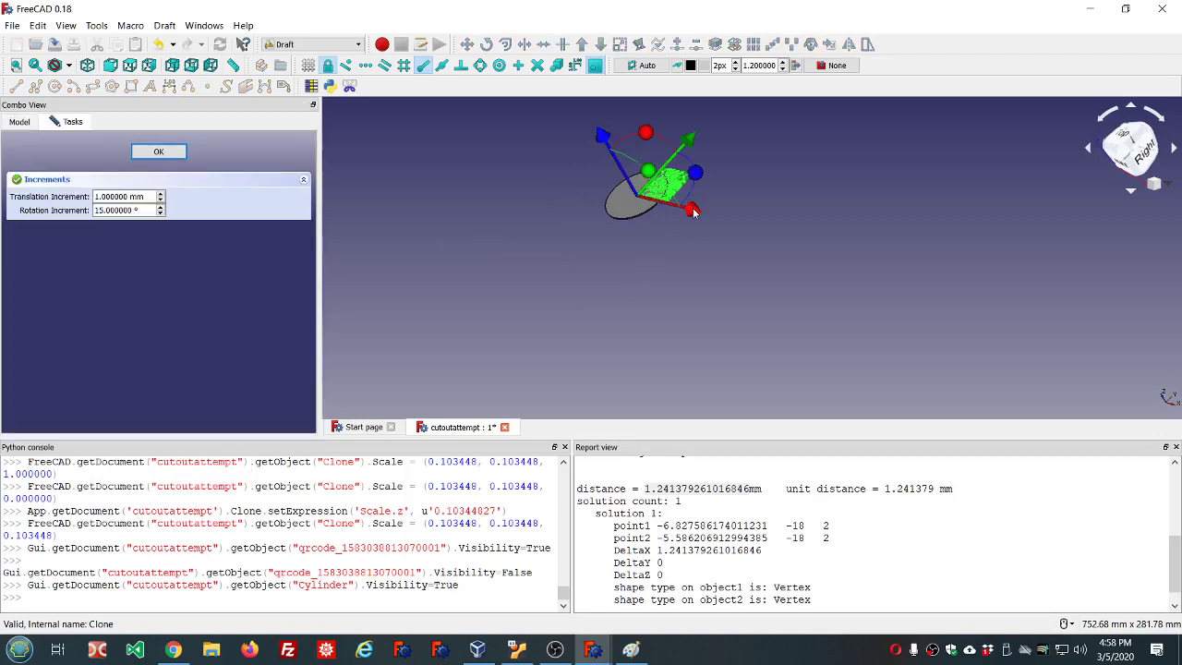
left_click_drag(693, 210, 673, 220)
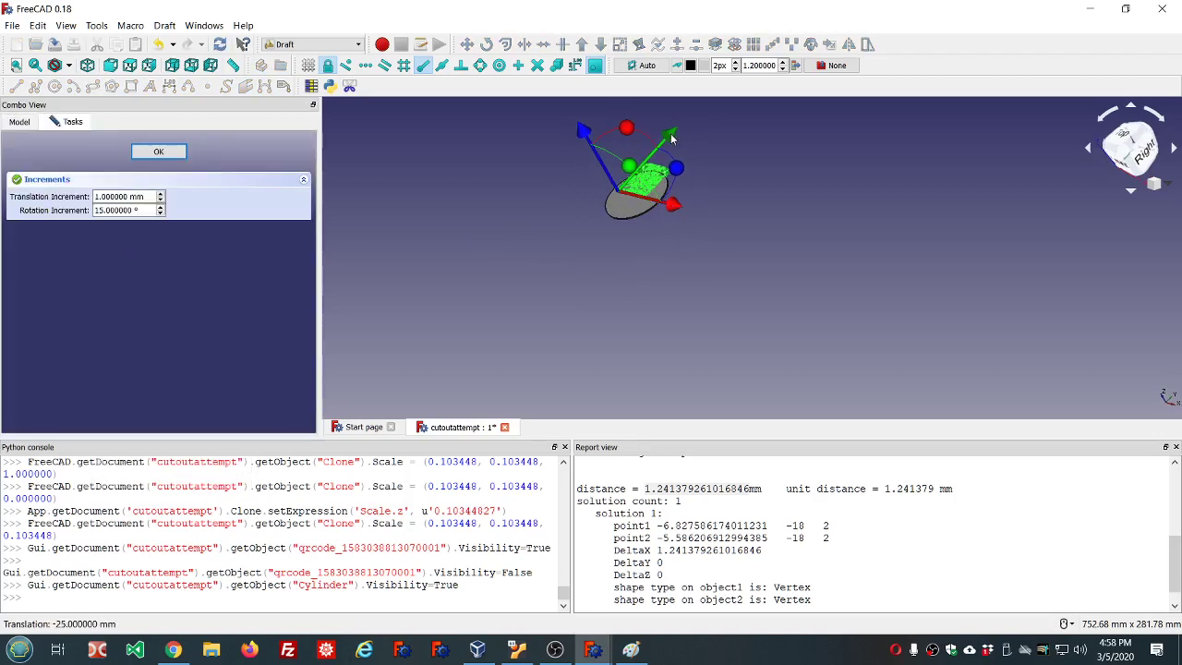
left_click_drag(671, 139, 671, 161)
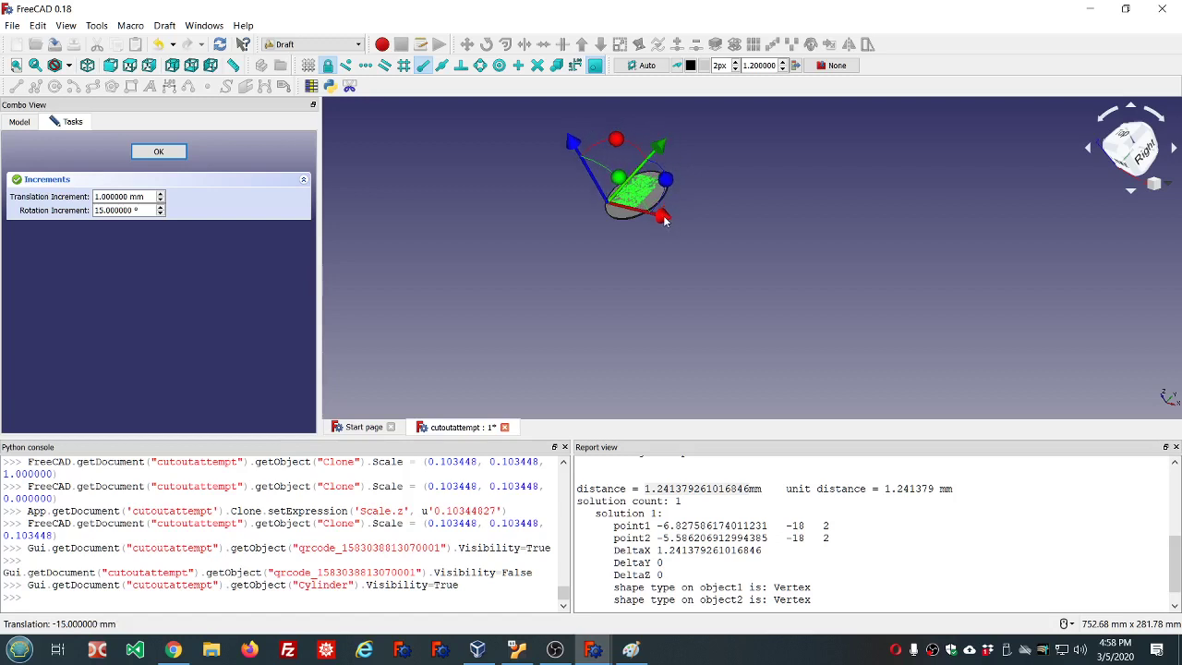
left_click_drag(665, 220, 668, 230)
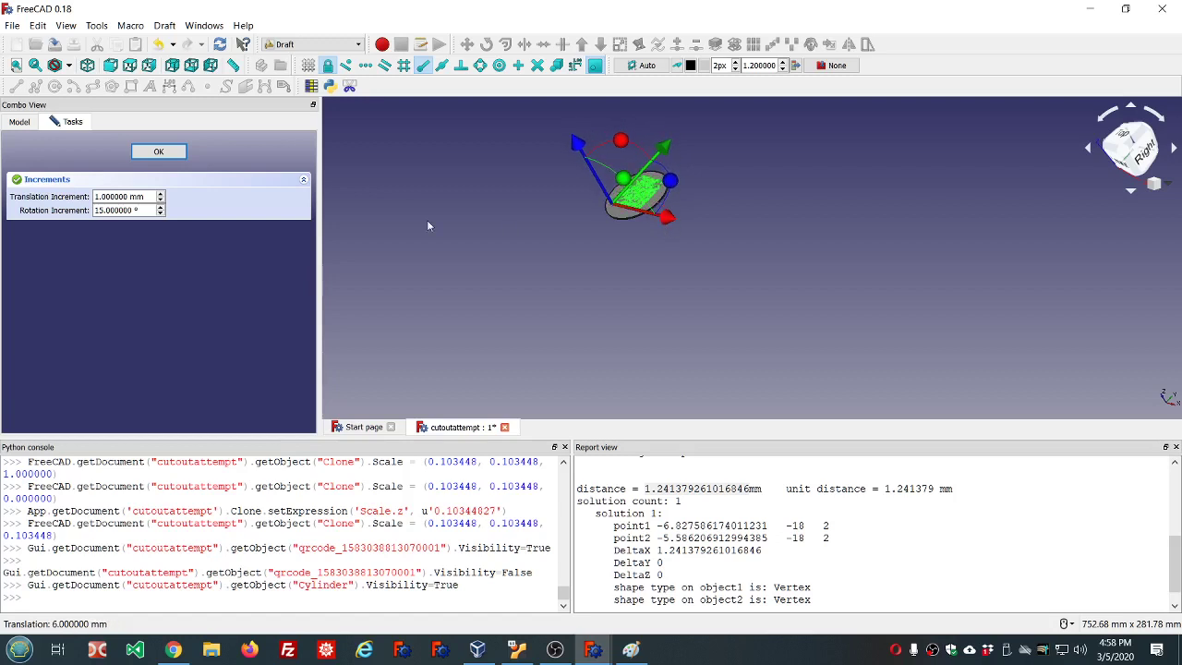
left_click(171, 154)
left_click(647, 215)
middle_click_drag(647, 215, 657, 264)
scroll(657, 266, "up", 5)
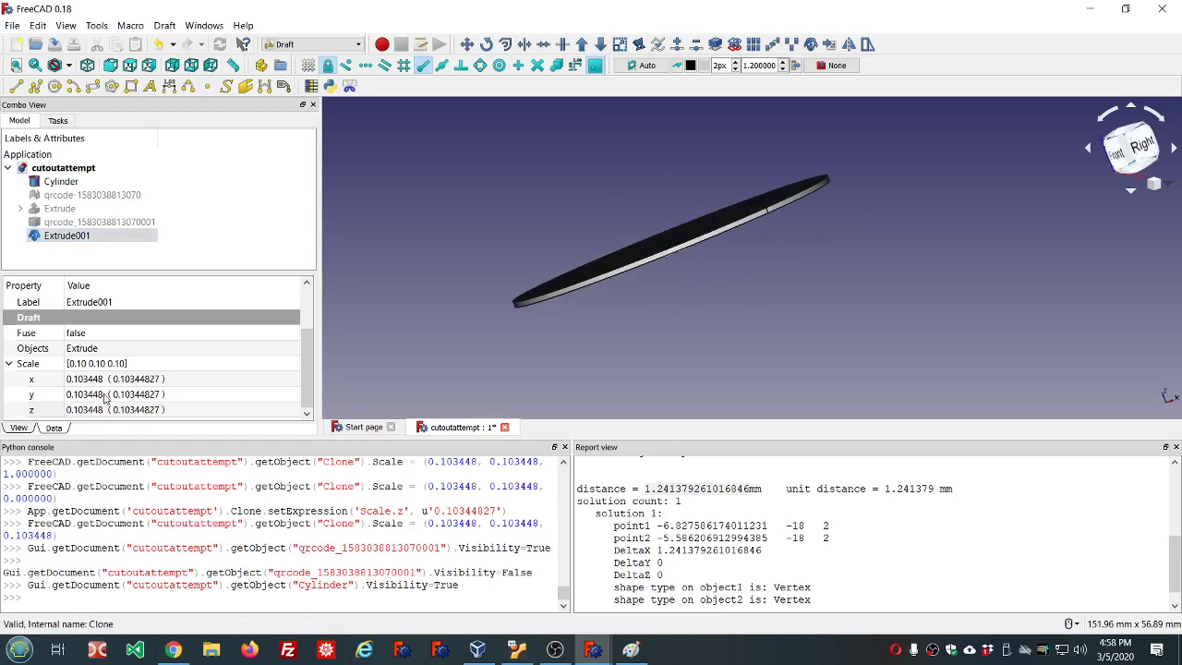
- Change Extrude001's z scale formula to 1, leaving x and y at 0.1034
left_click(181, 412)
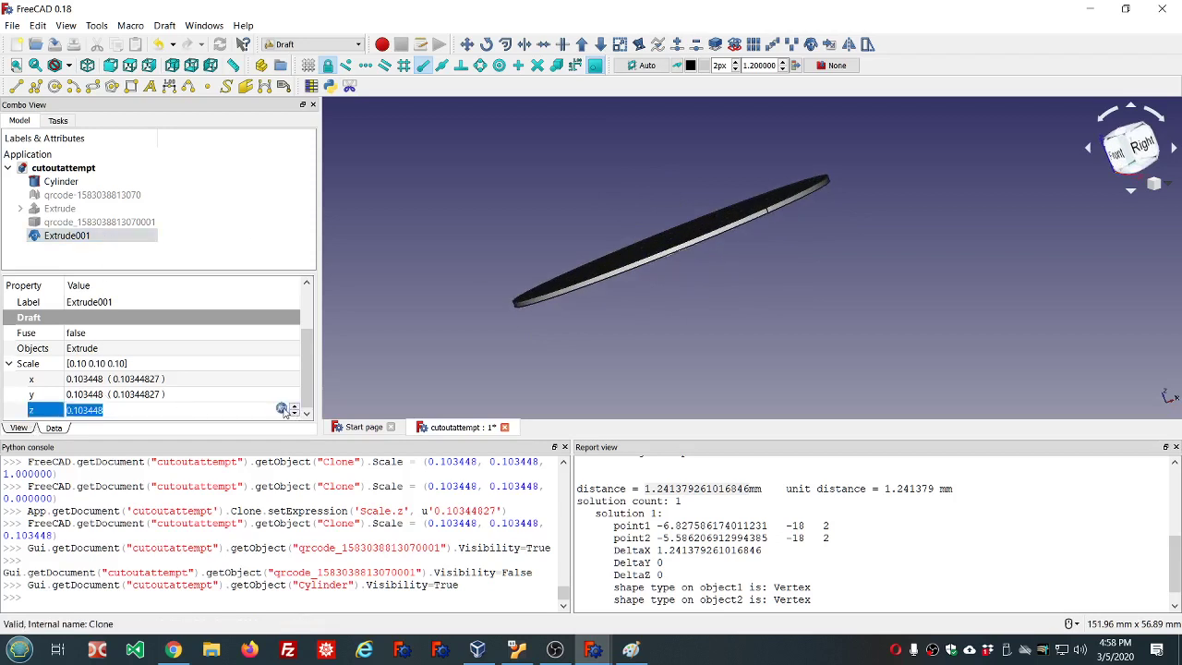
left_click(282, 409)
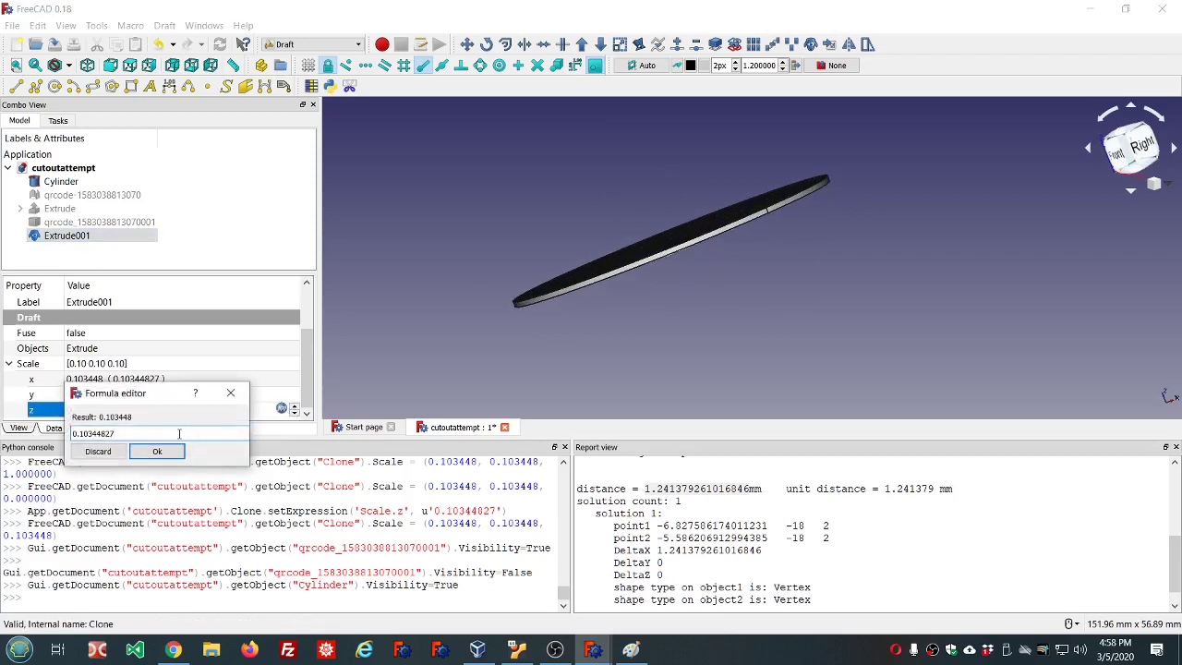
left_click_drag(180, 433, 14, 447)
type("1")
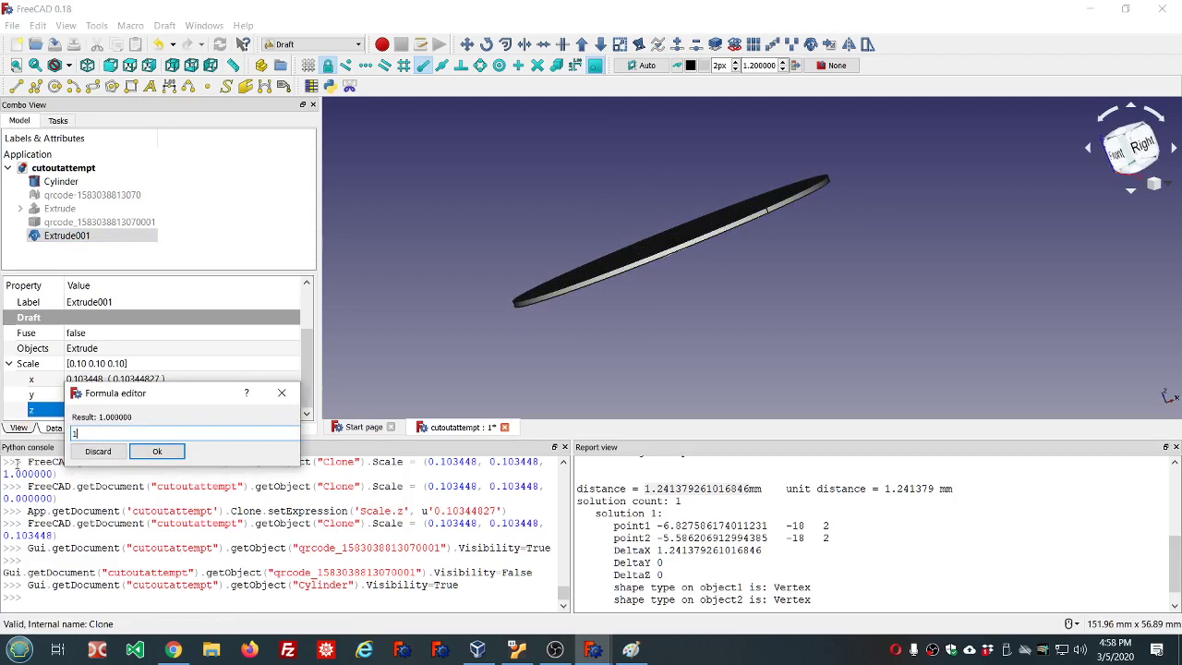
left_click(154, 451)
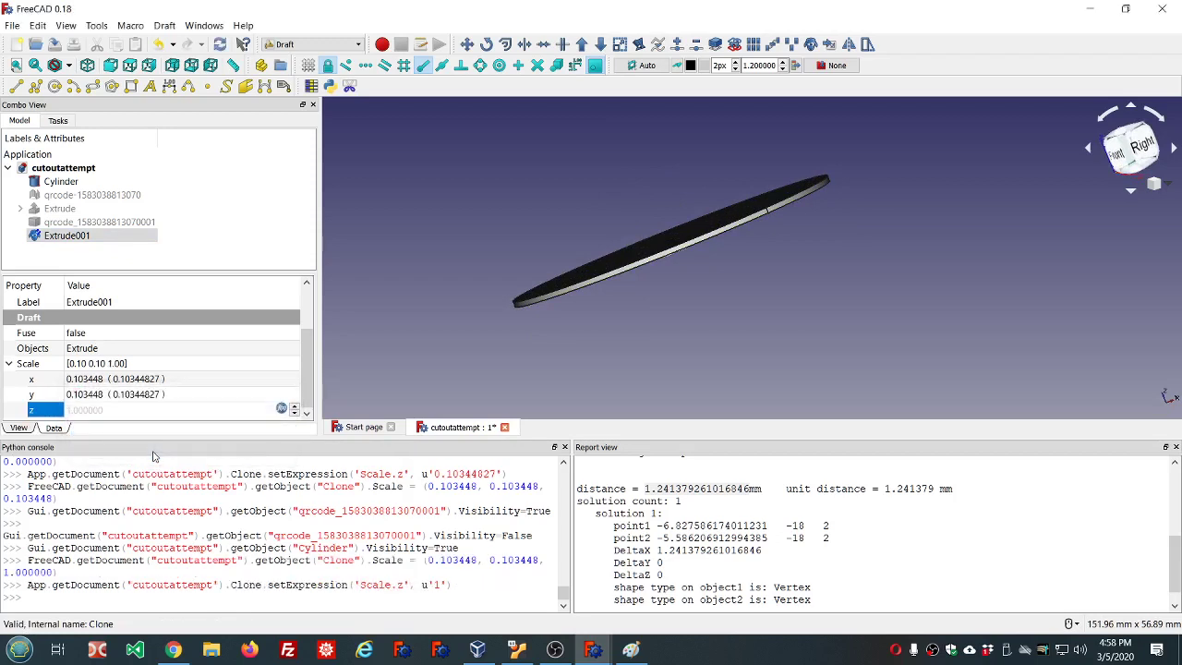
left_click(396, 201)
- From the top view, transform Extrude001 about 1 mm along X and down along Y
key("0")
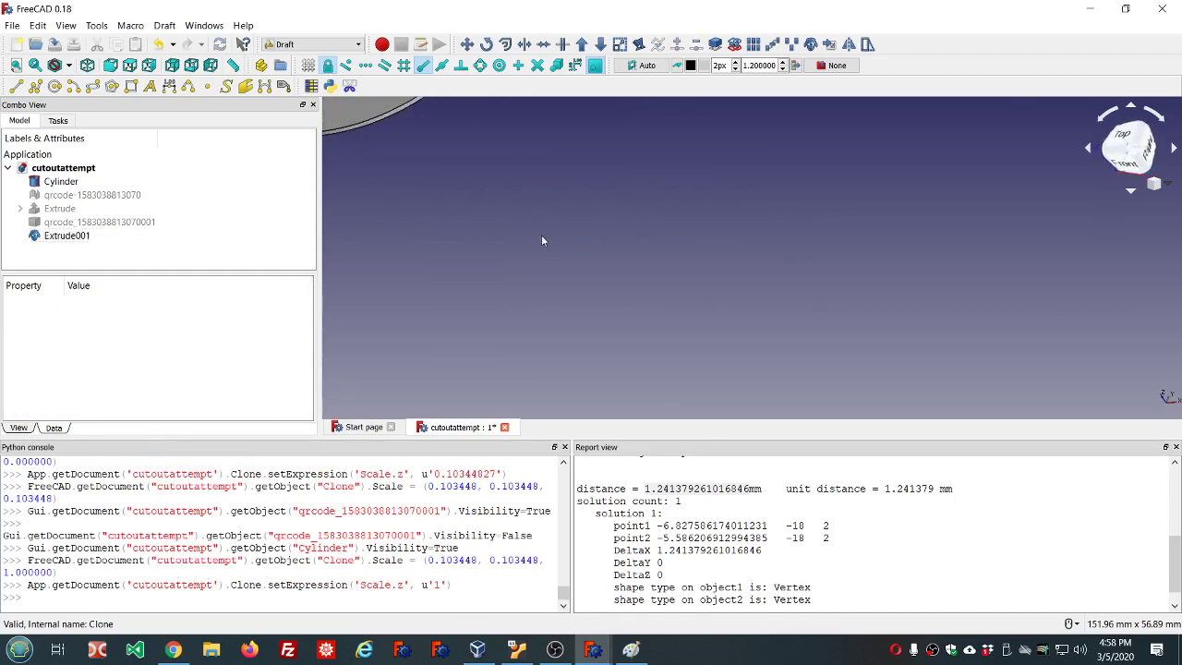
key("2")
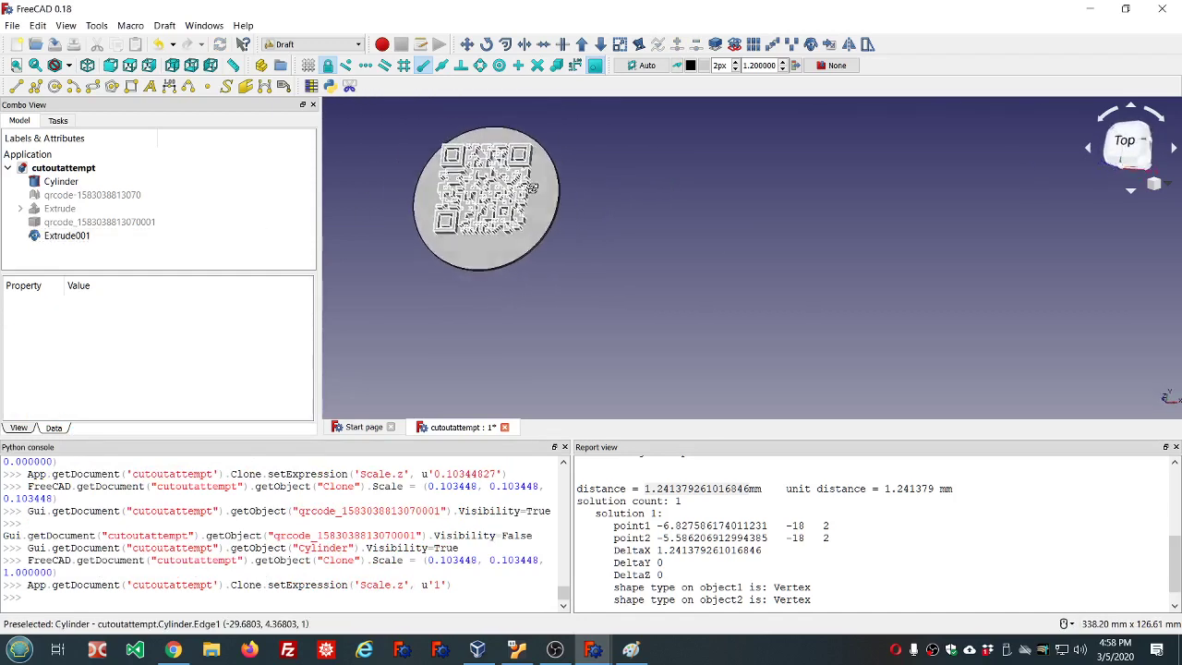
scroll(392, 163, "up", 2)
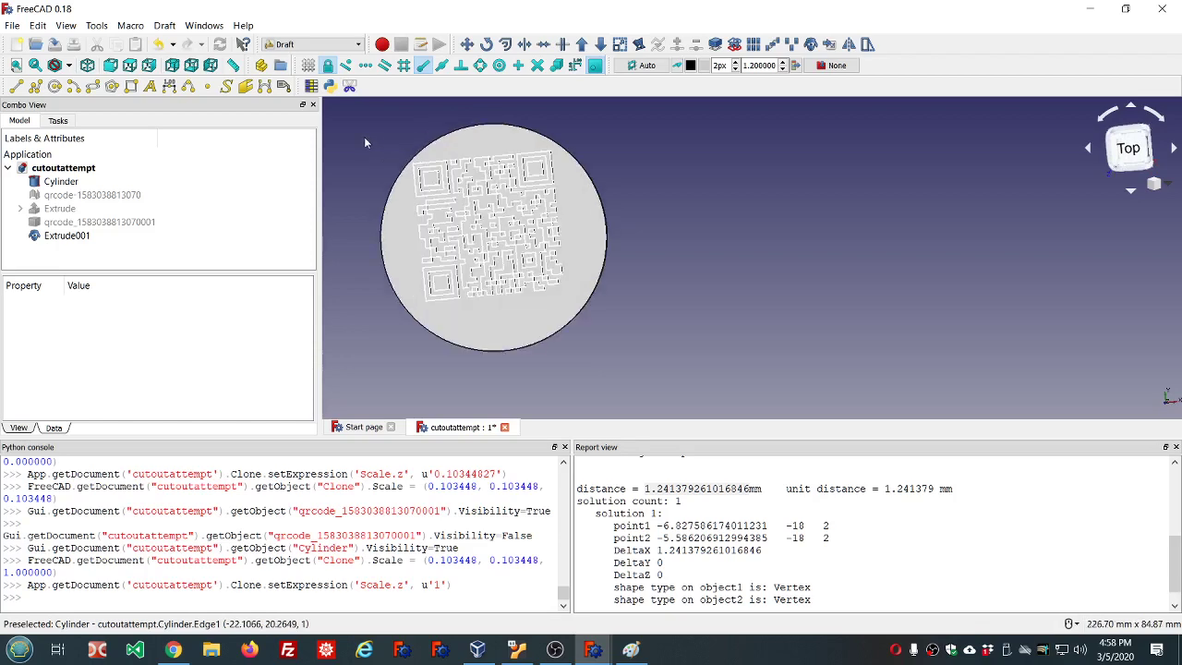
left_click(83, 235)
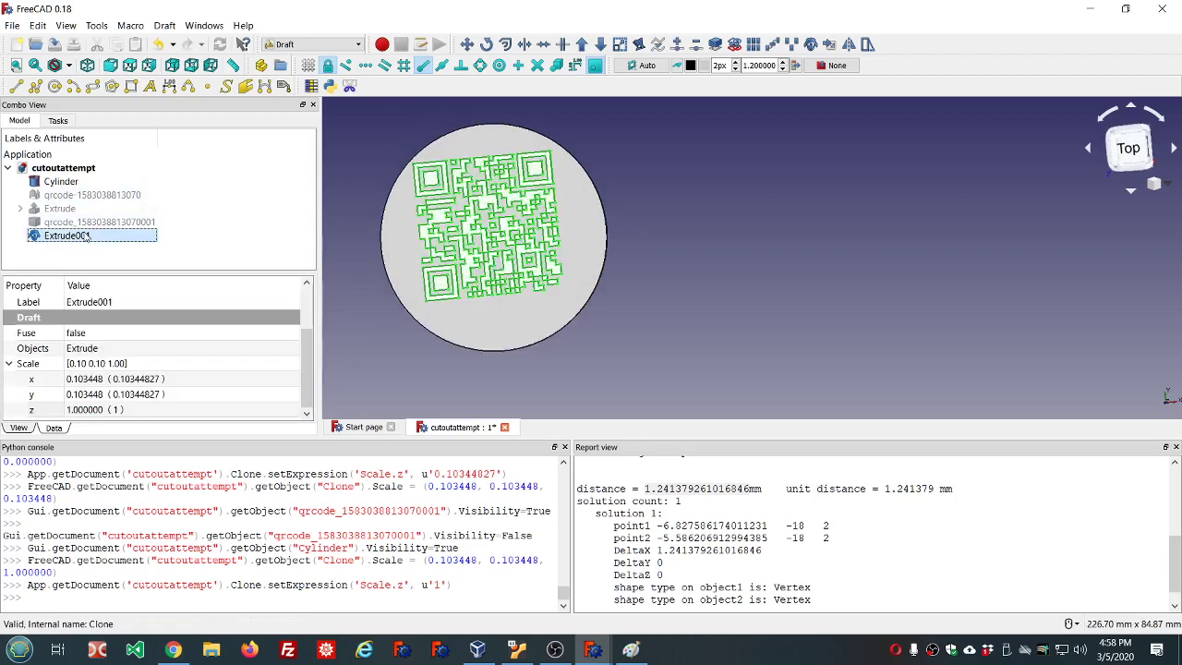
right_click(86, 237)
left_click(120, 240)
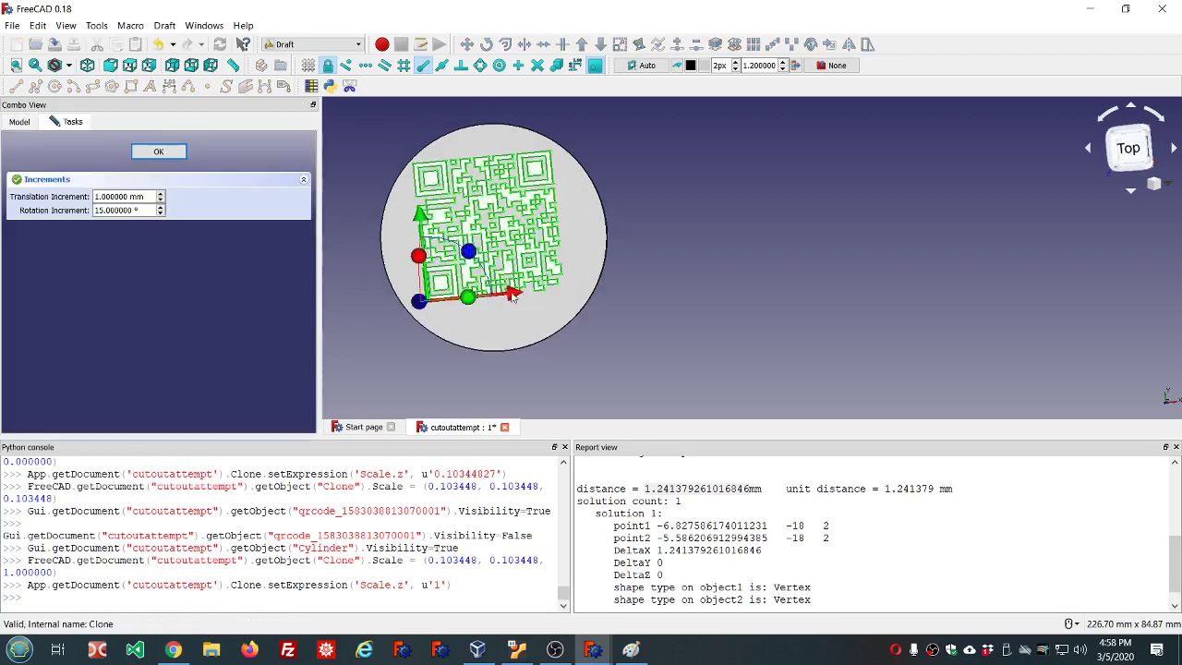
left_click_drag(513, 295, 519, 296)
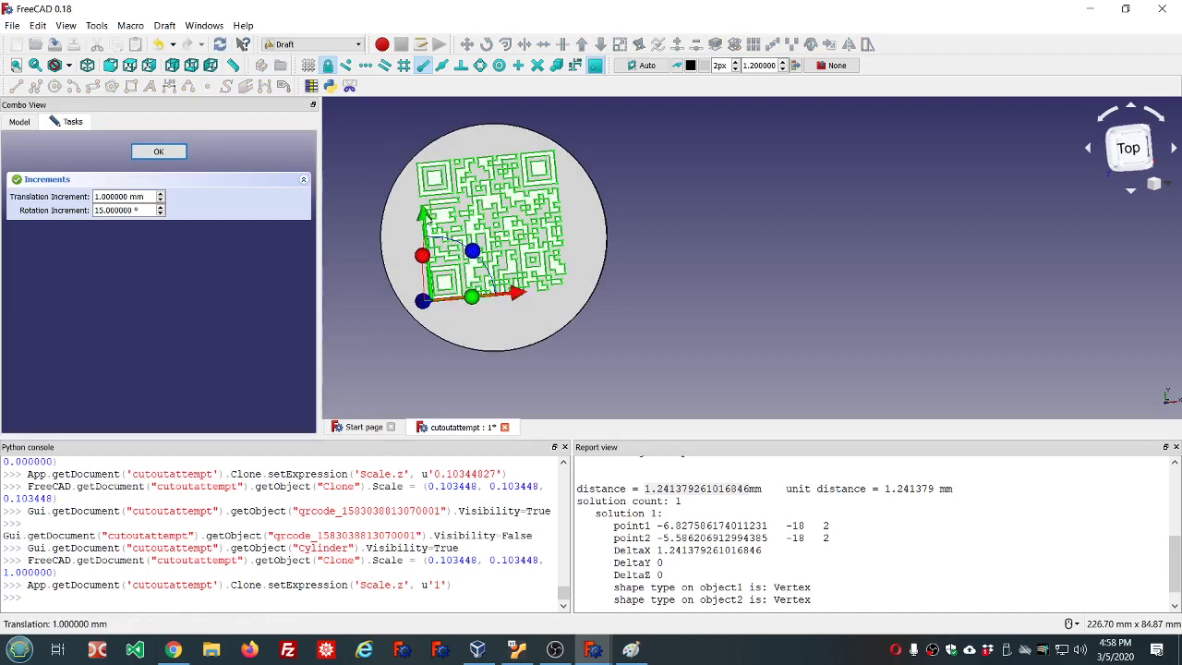
left_click_drag(427, 216, 429, 243)
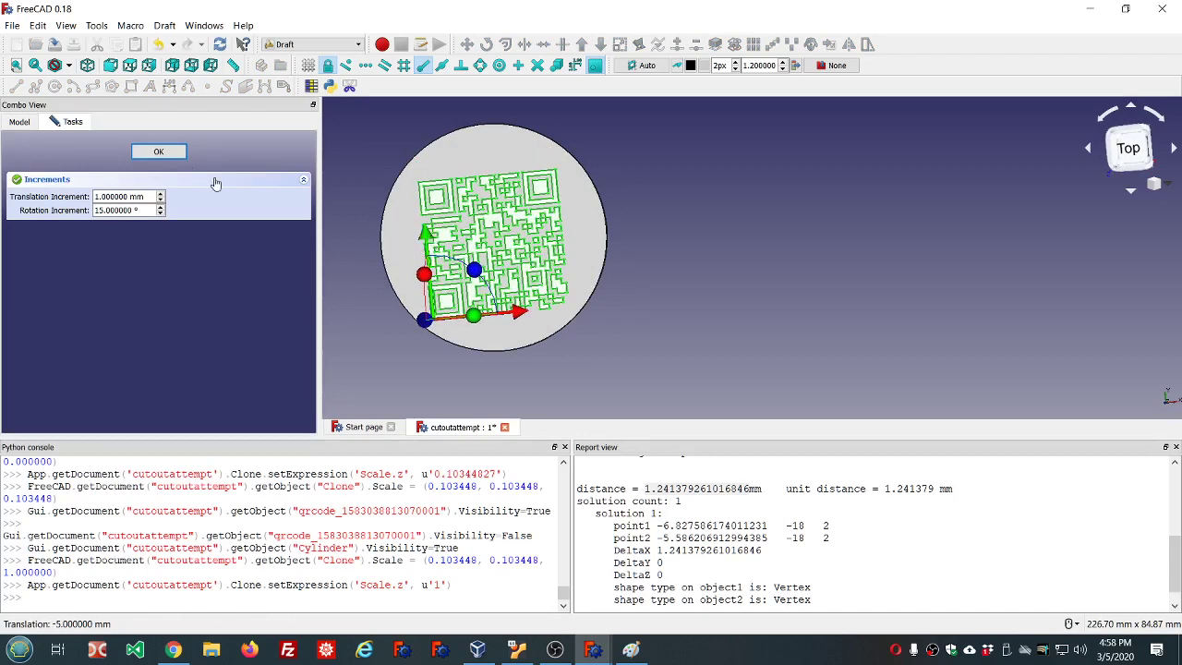
left_click(157, 151)
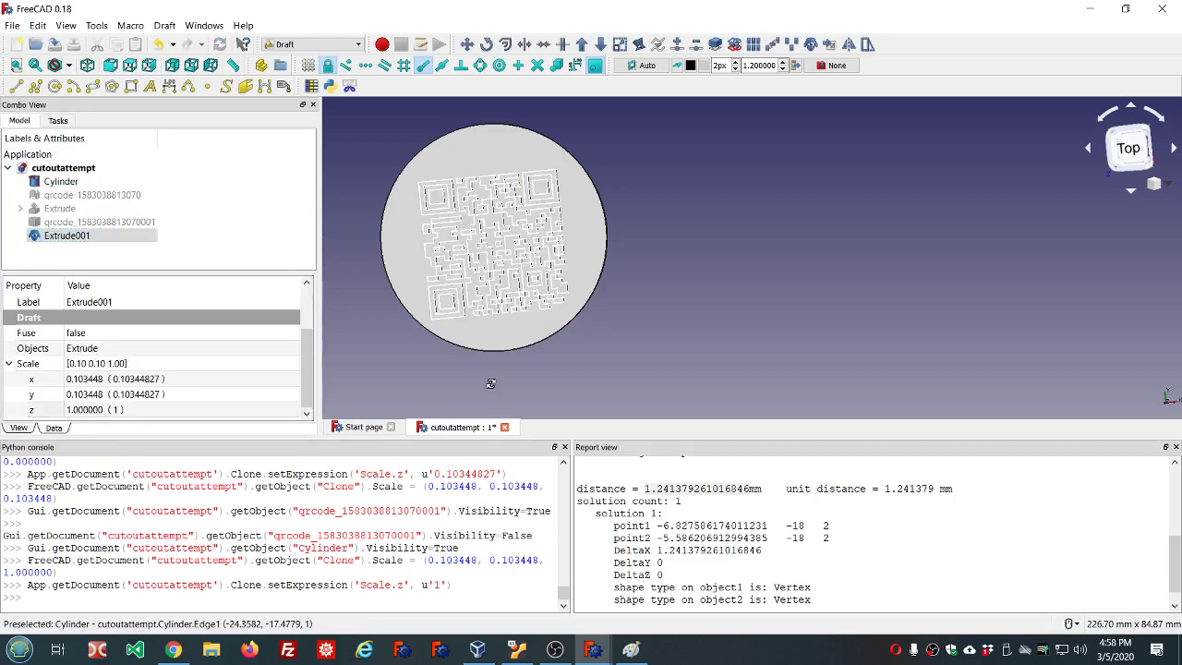
- Zoom out and select Cylinder together with Extrude001
middle_click_drag(489, 277, 481, 339)
scroll(482, 339, "down", 3)
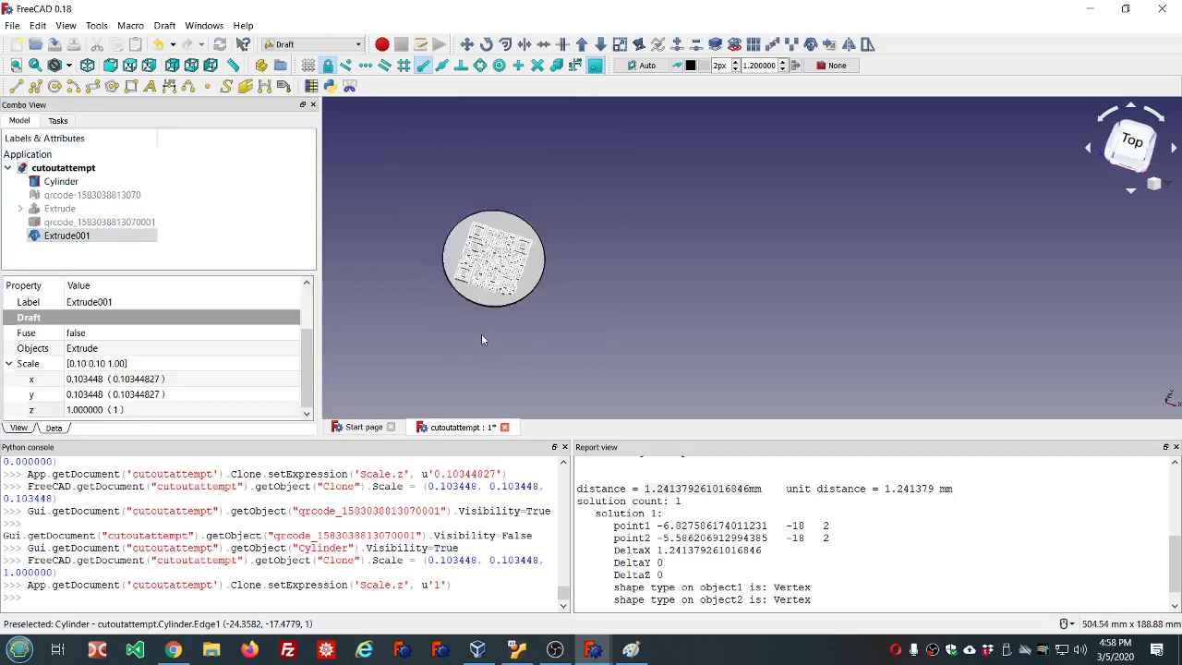
left_click(61, 181)
left_click(75, 237, "ctrl")
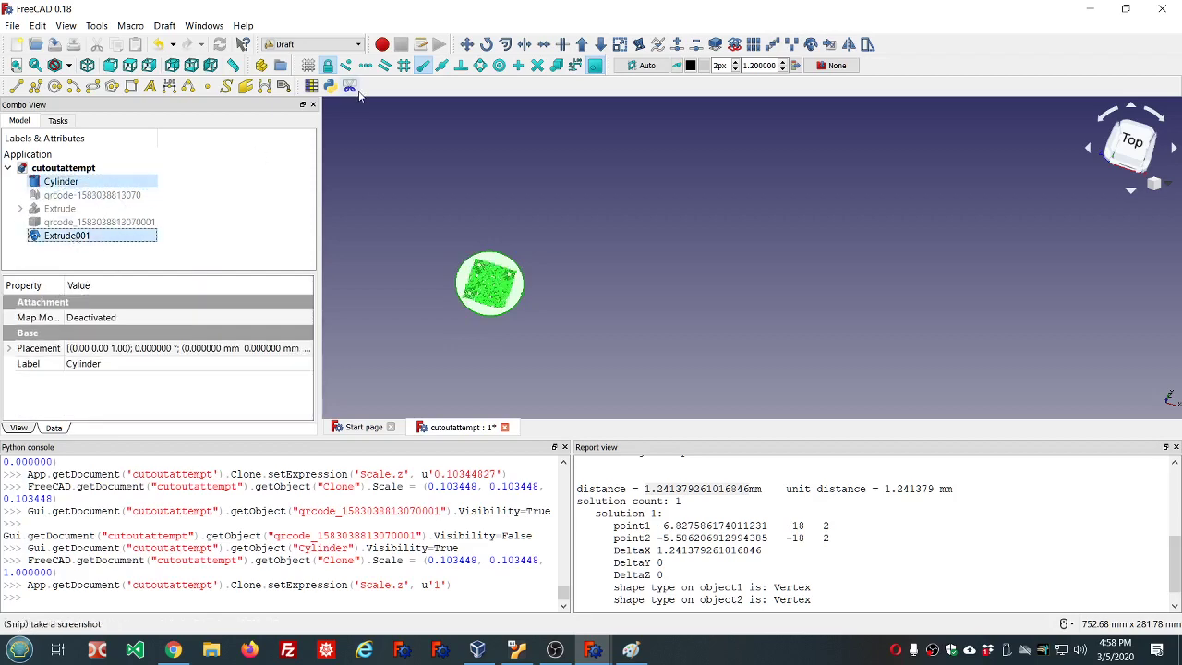
- Cut Extrude001 out of Cylinder with the Part workbench Cut tool
left_click(318, 46)
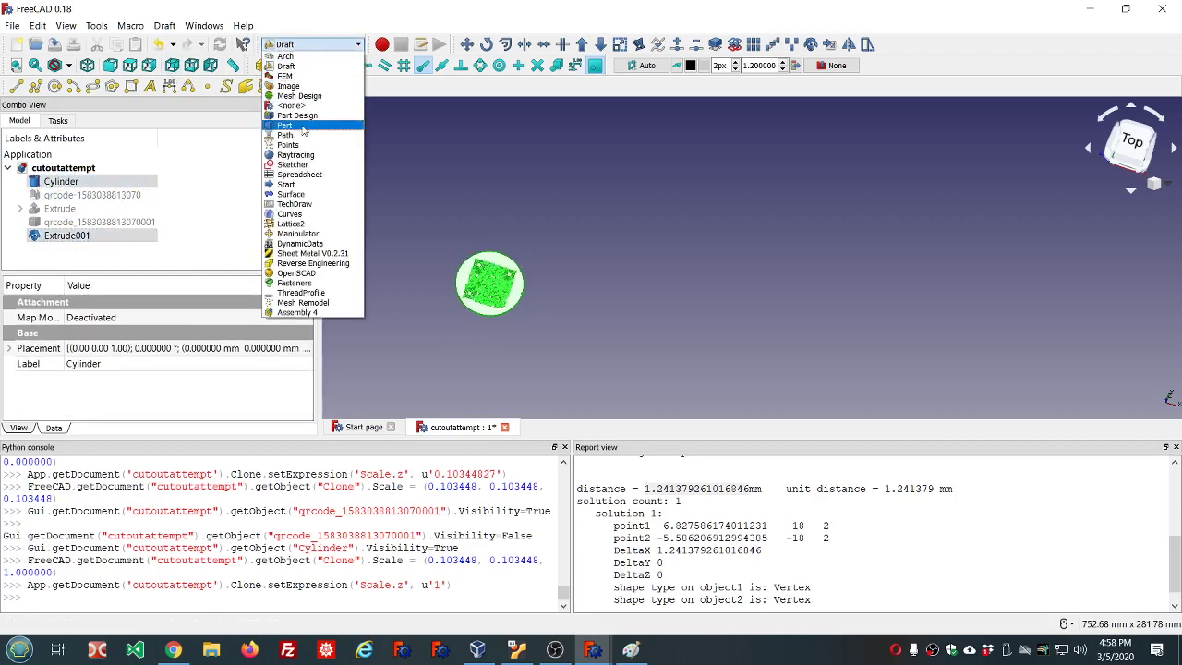
left_click(291, 119)
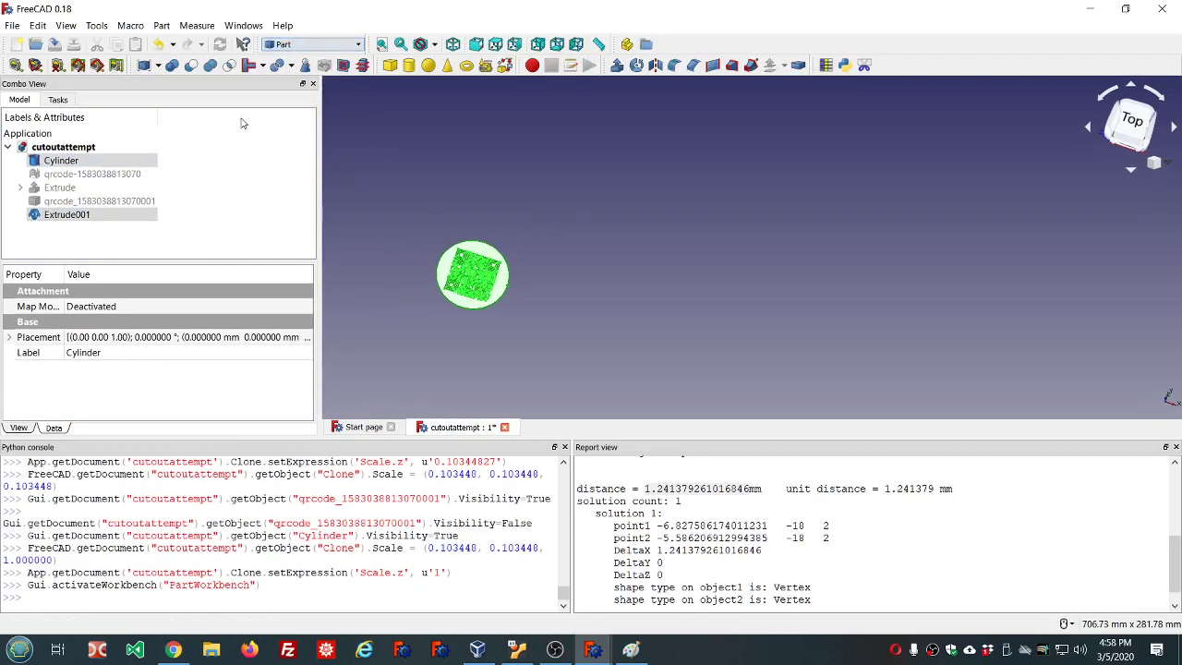
left_click(191, 64)
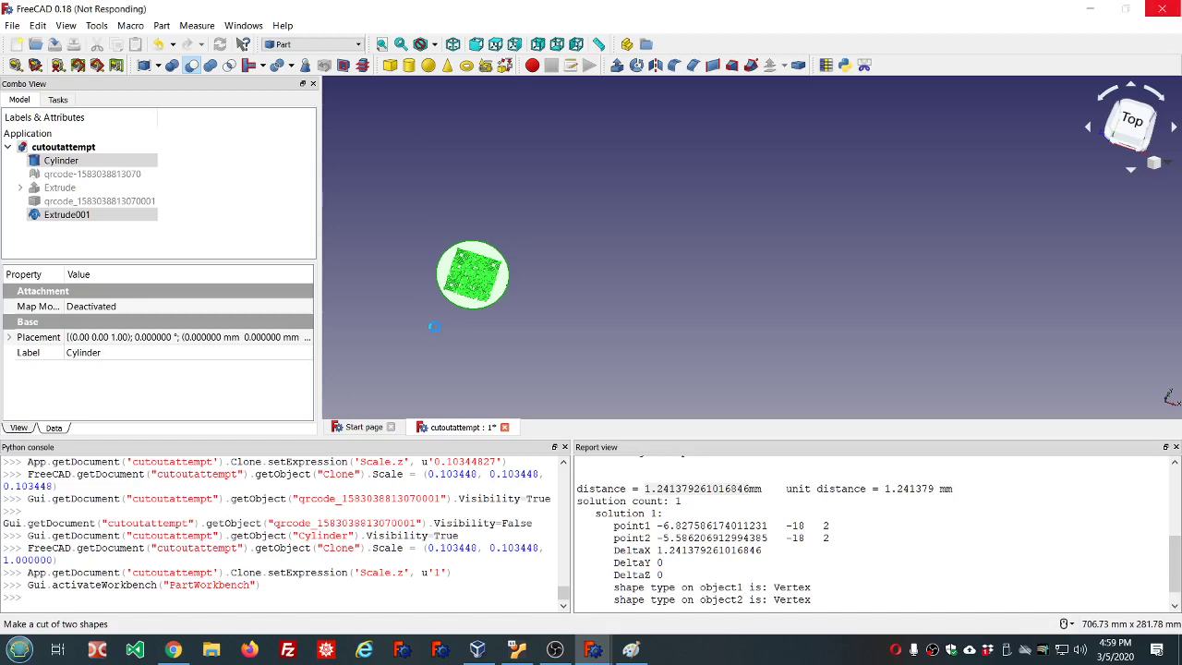
scroll(434, 326, "up", 3)
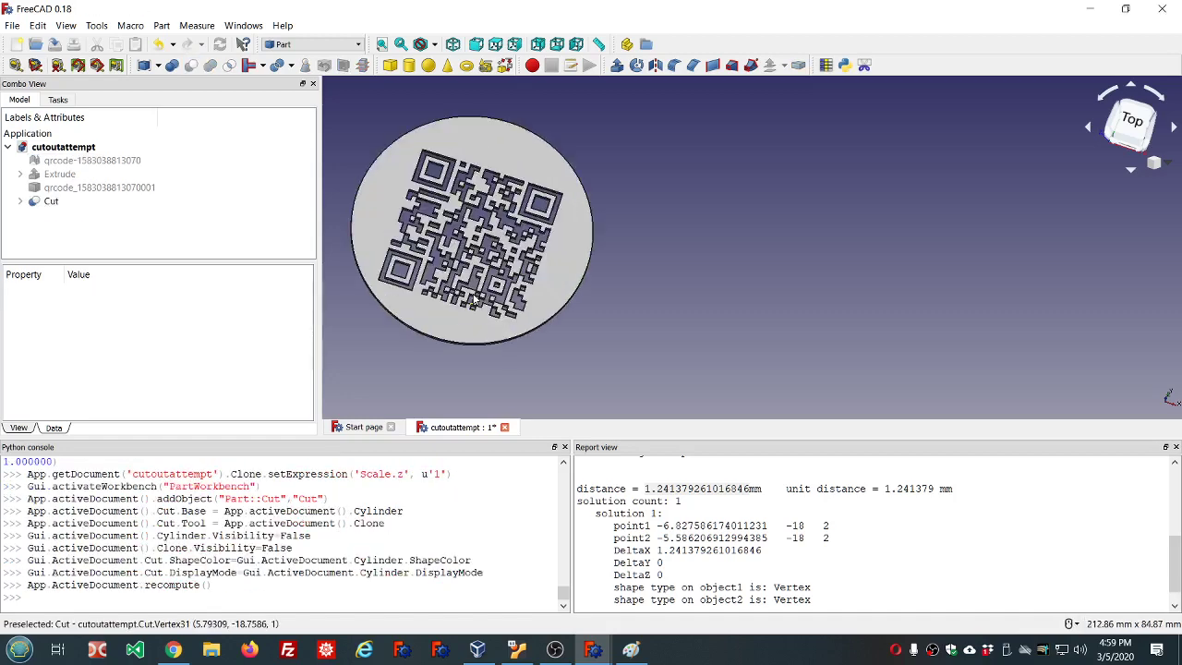
scroll(467, 300, "up", 3)
scroll(471, 297, "down", 3)
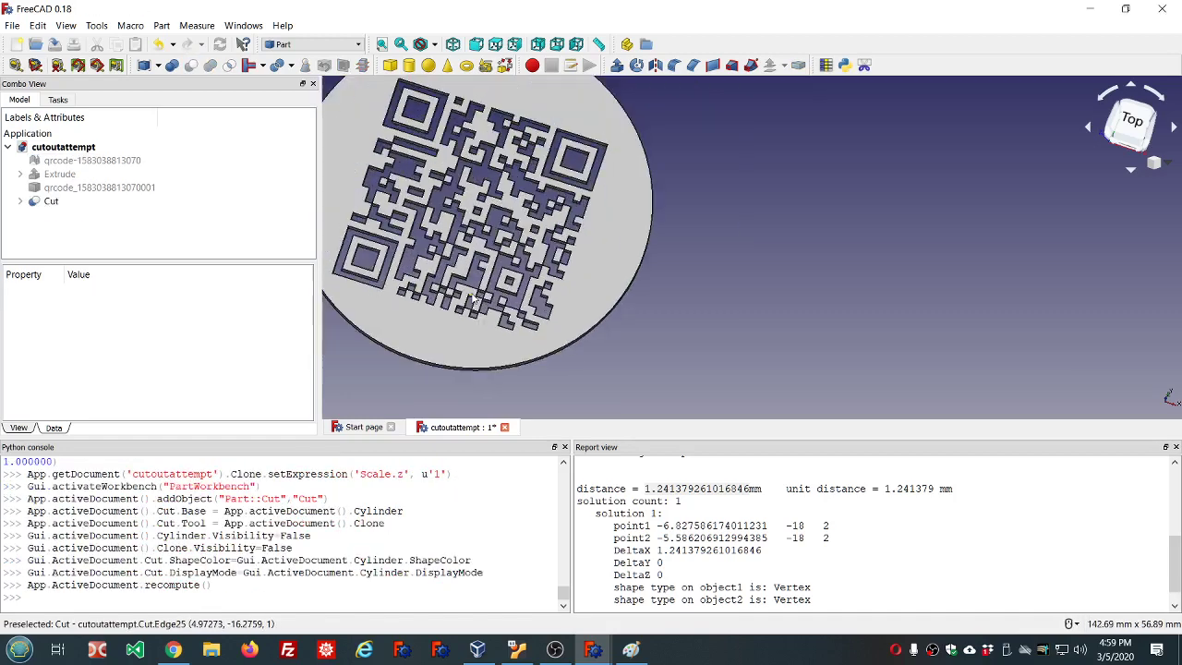
left_click(55, 200)
left_click(306, 66)
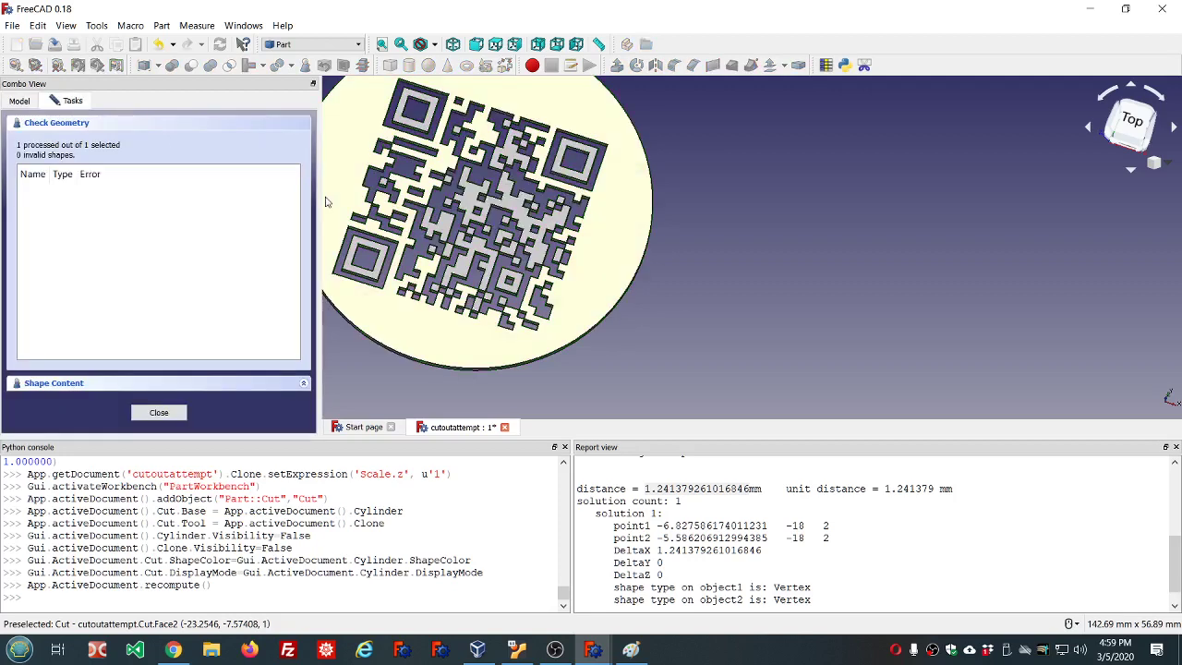
left_click(169, 415)
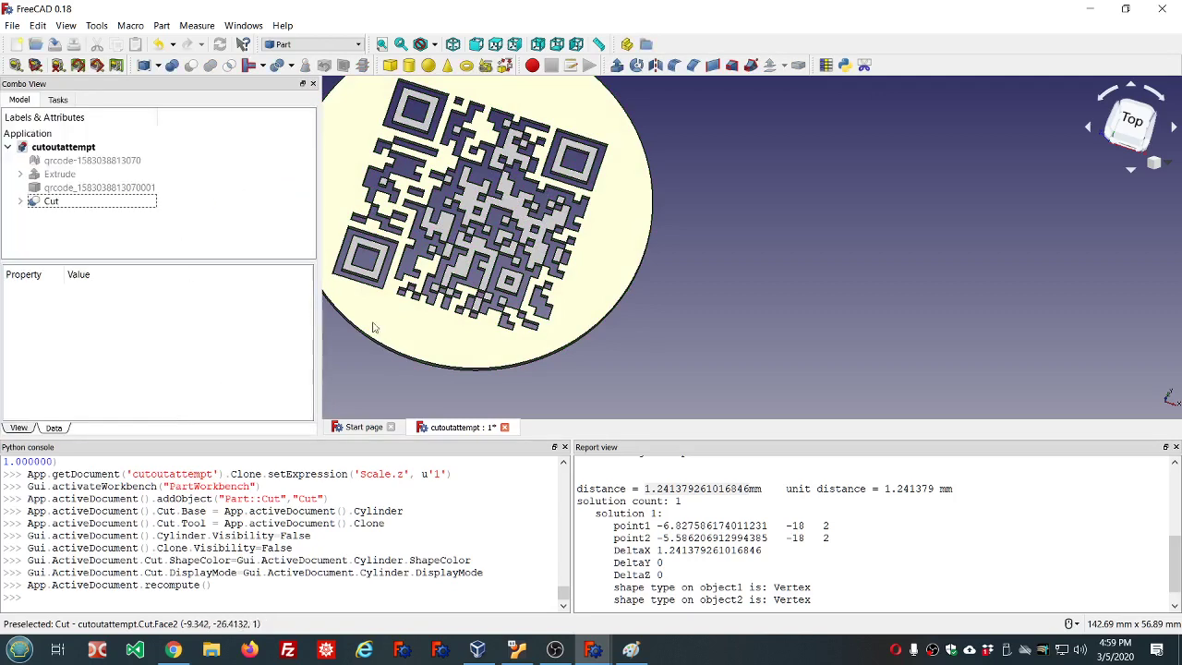
scroll(373, 327, "down", 5)
scroll(373, 327, "up", 3)
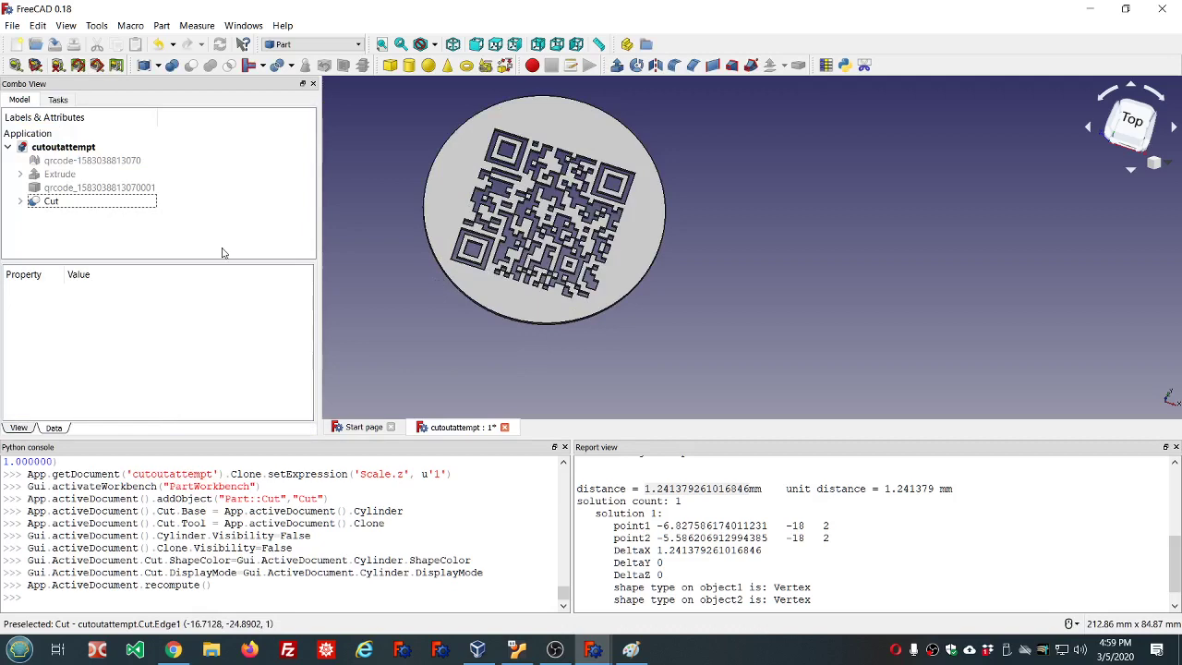
left_click(148, 187)
key("space")
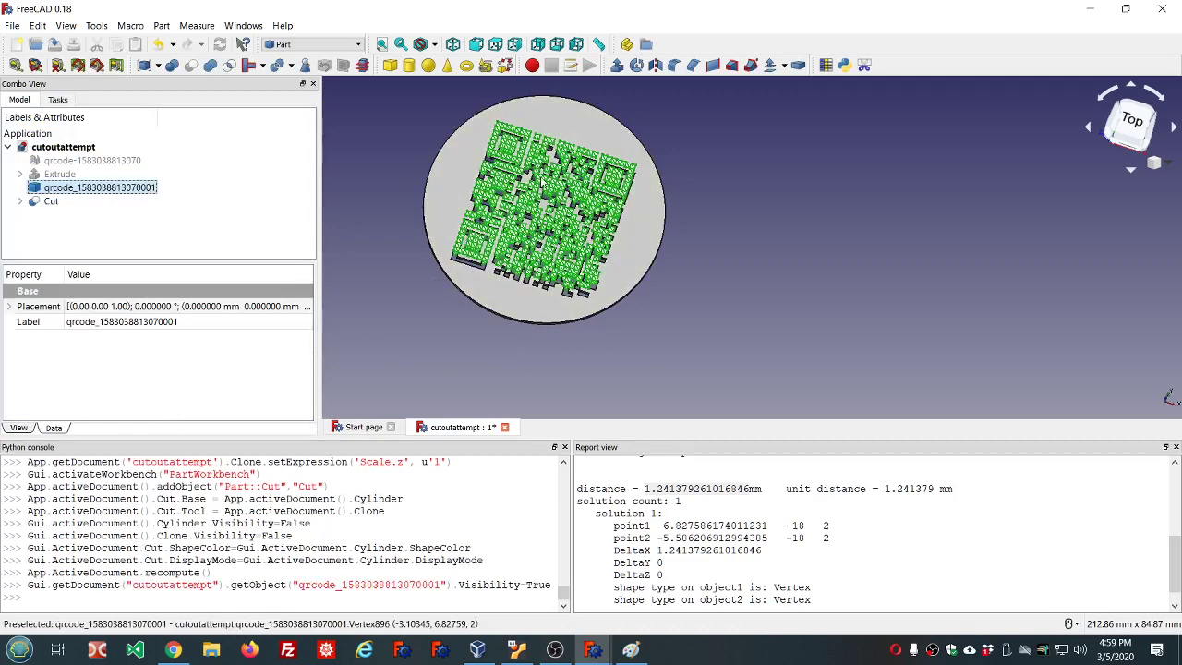
key("2")
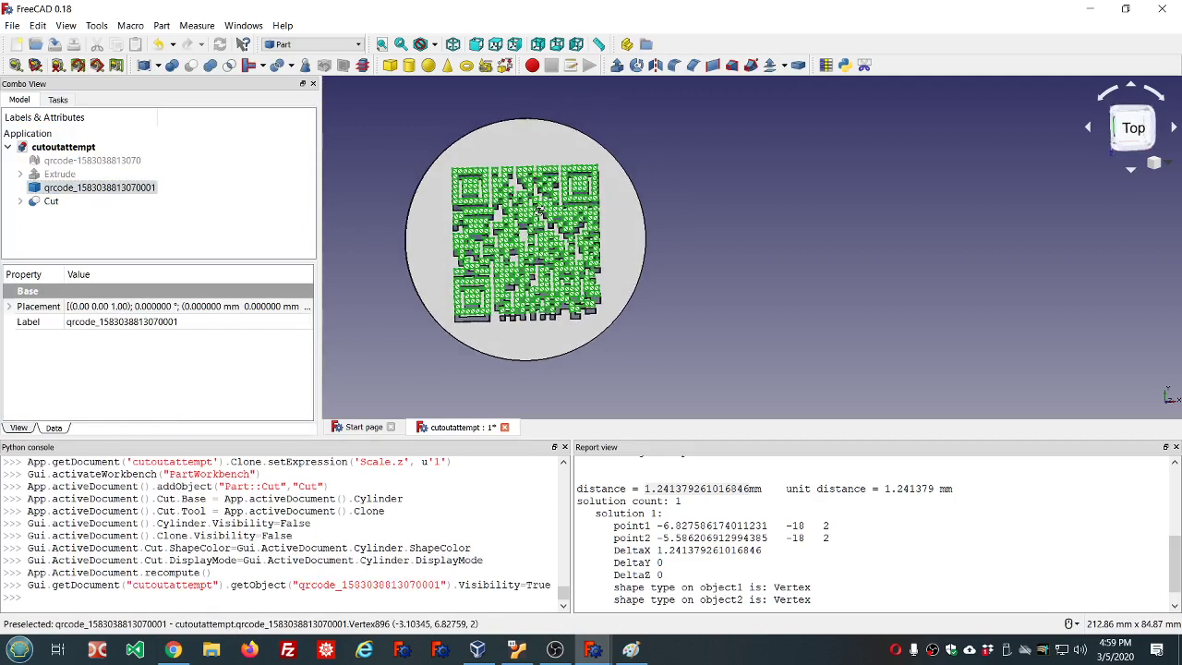
middle_click_drag(539, 209, 543, 216)
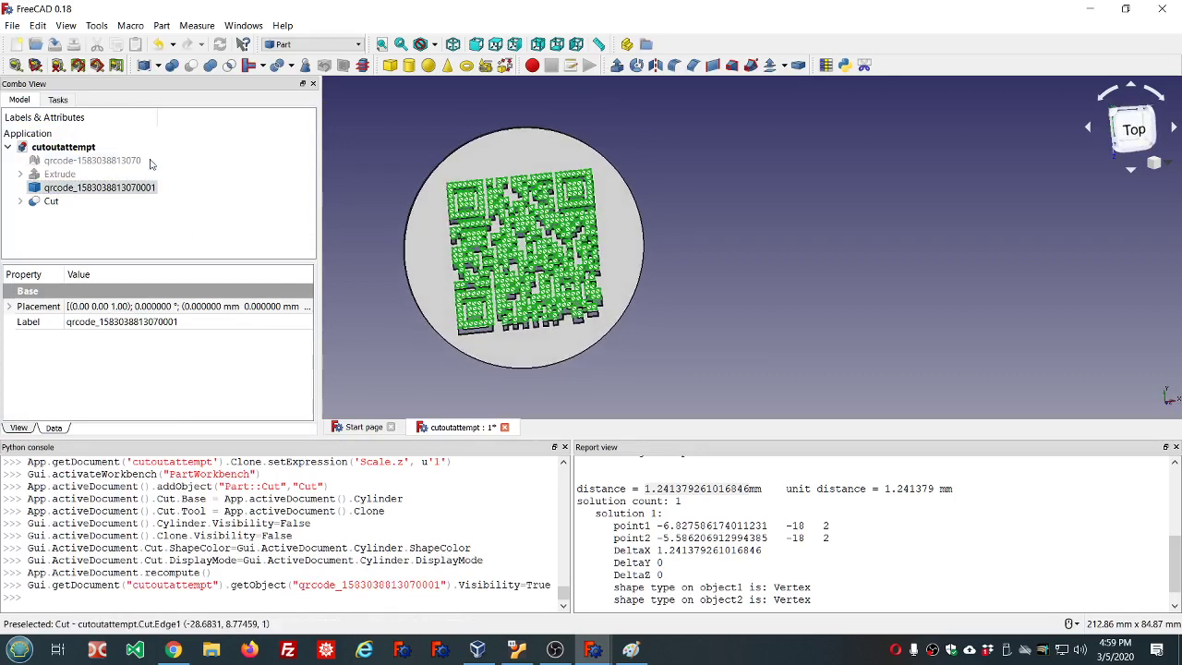
key("space")
left_click(92, 162)
key("space")
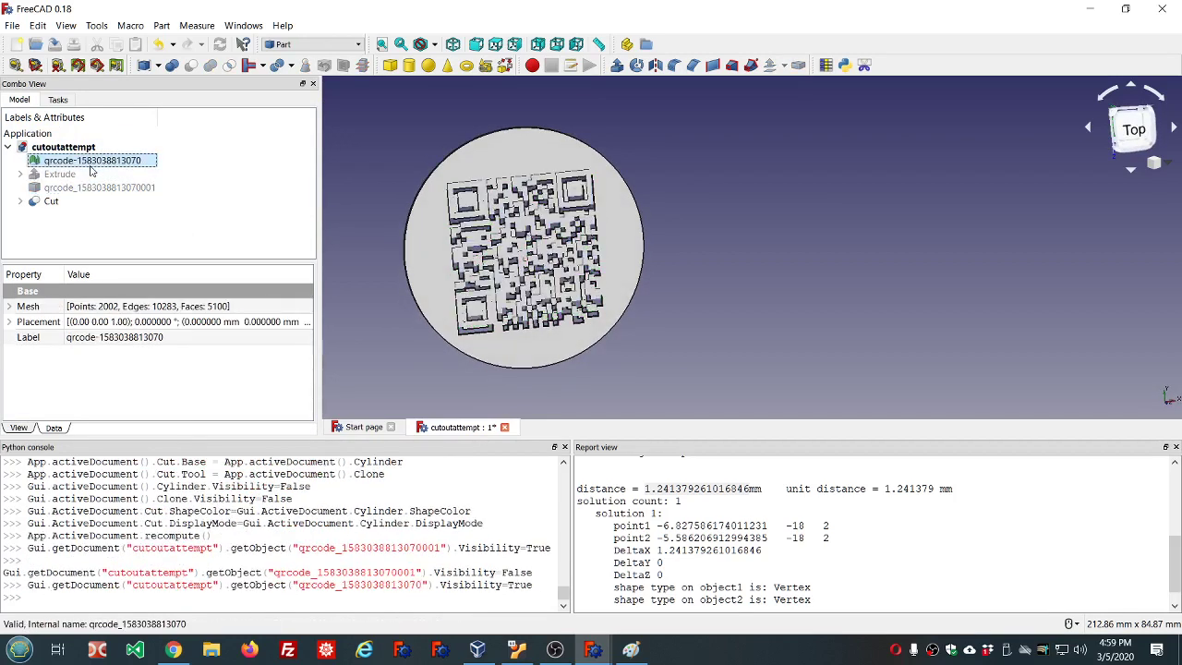
mouse_move(541, 263)
middle_mouse_down()
mouse_move(552, 274)
mouse_move(554, 252)
mouse_move(531, 296)
middle_mouse_up()
scroll(520, 318, "up", 4)
scroll(519, 318, "up", 2)
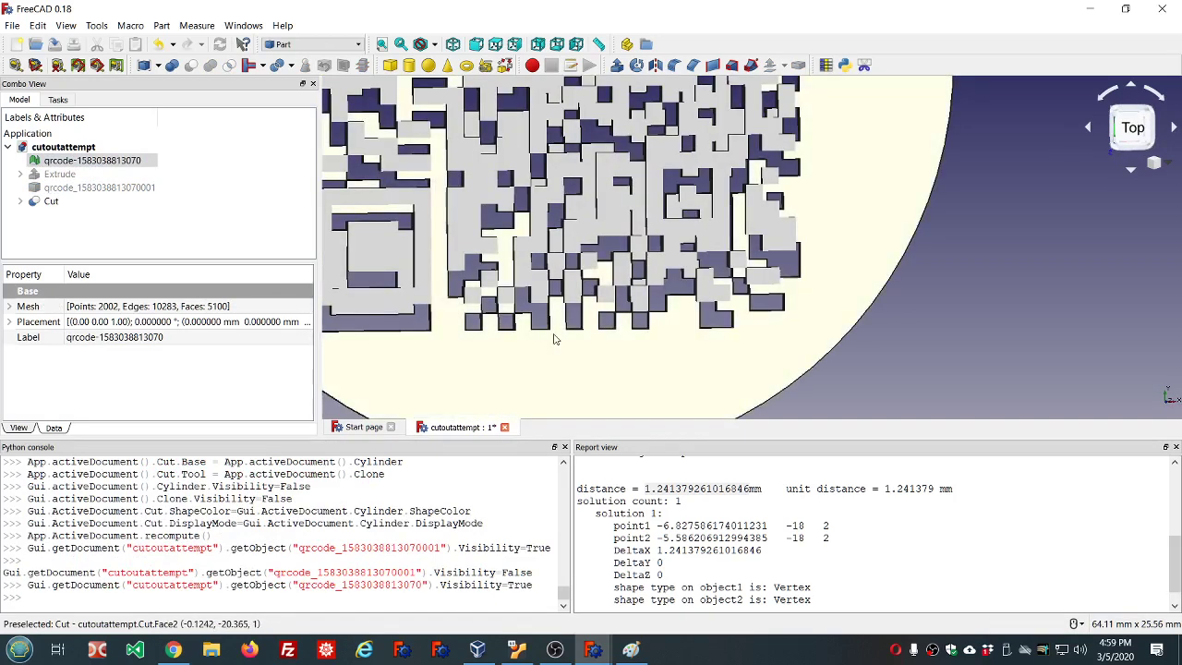
middle_click_drag(555, 338, 546, 347)
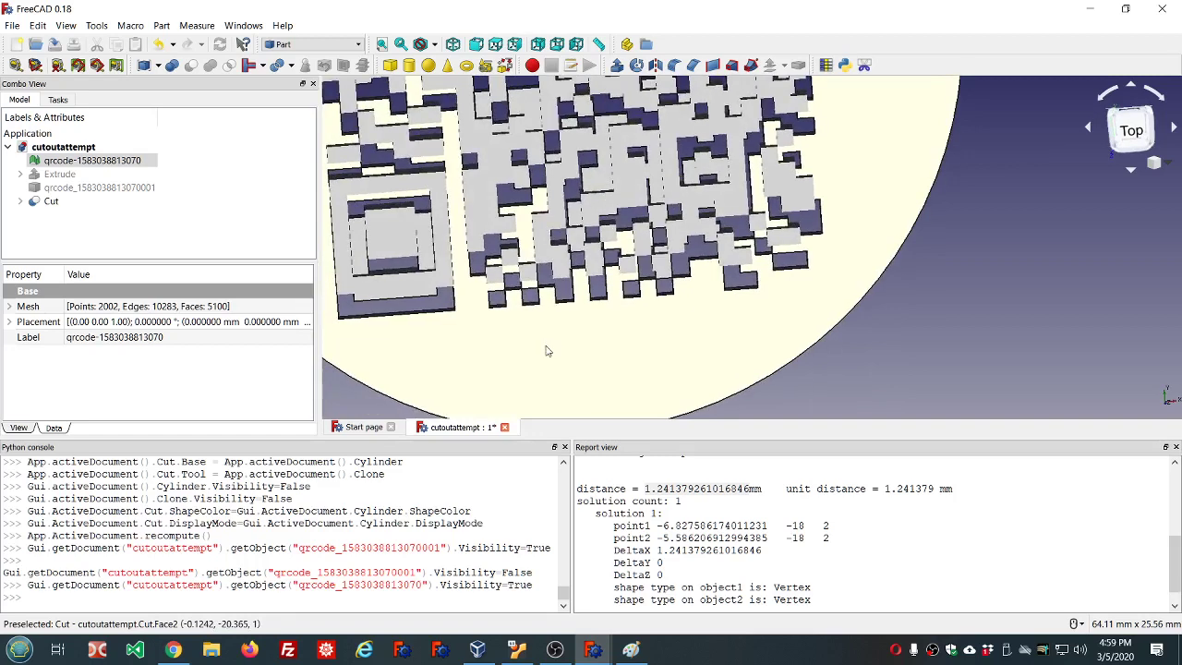
scroll(546, 346, "down", 2)
scroll(547, 347, "down", 2)
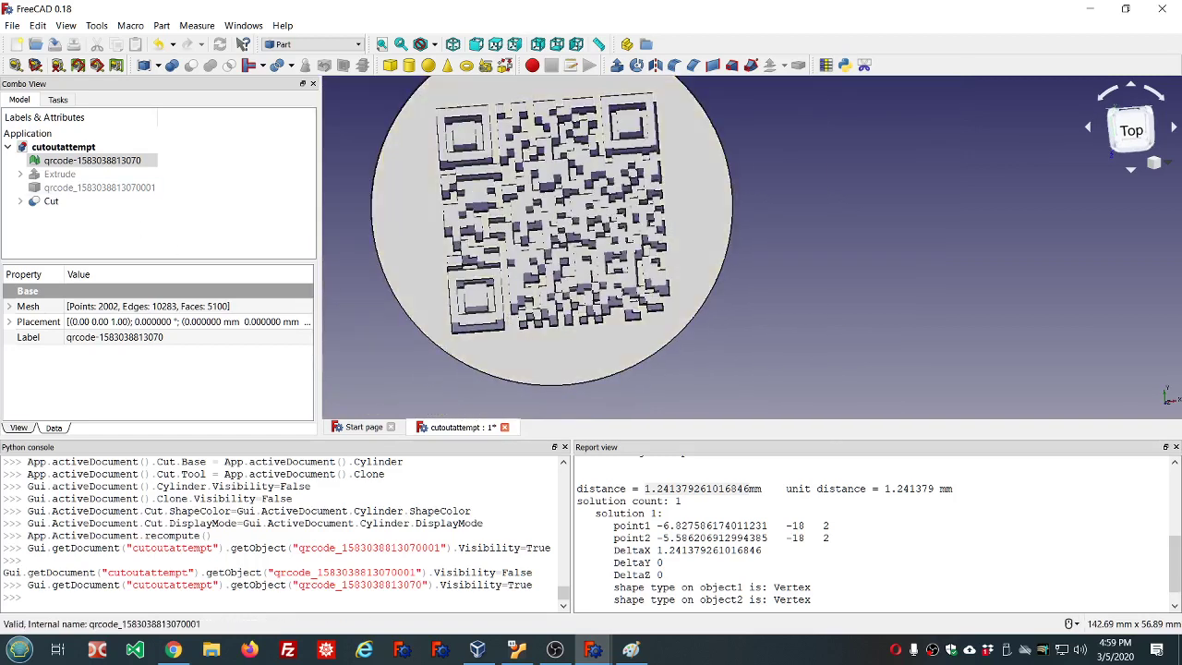
- Show Extrude001 from inside the Cut and hide the Cut disc
left_click(19, 201)
left_click(51, 201)
left_click(72, 228)
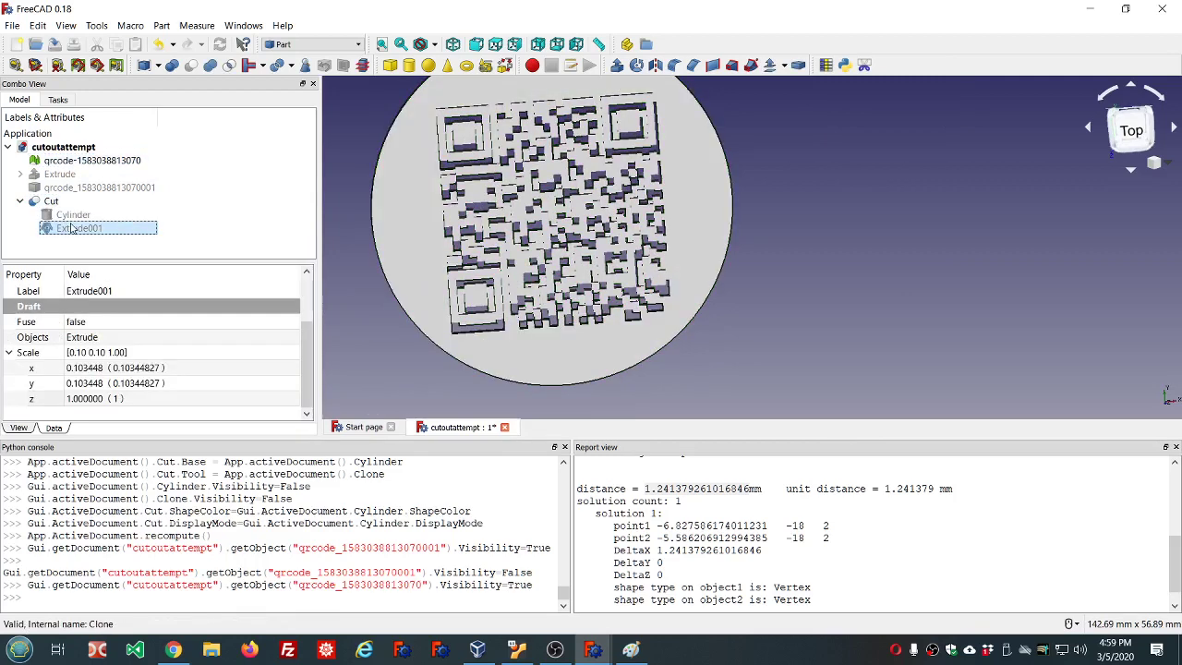
key("space")
left_click(51, 202)
key("space")
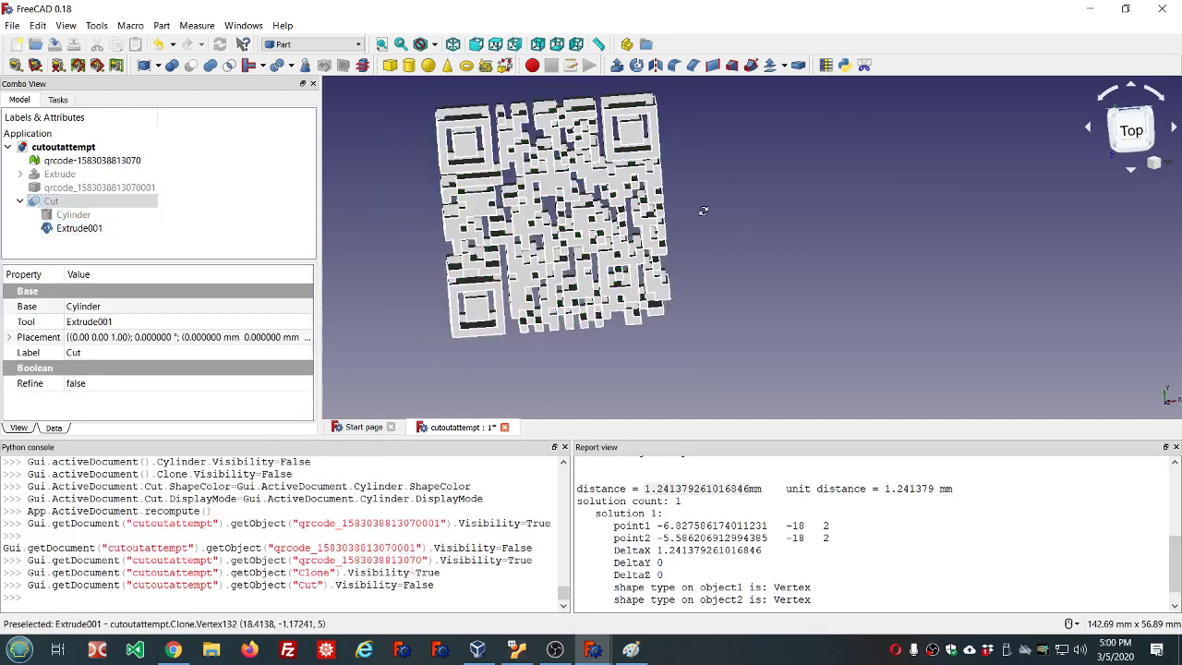
mouse_move(705, 214)
middle_mouse_down()
mouse_move(698, 200)
mouse_move(709, 198)
middle_mouse_up()
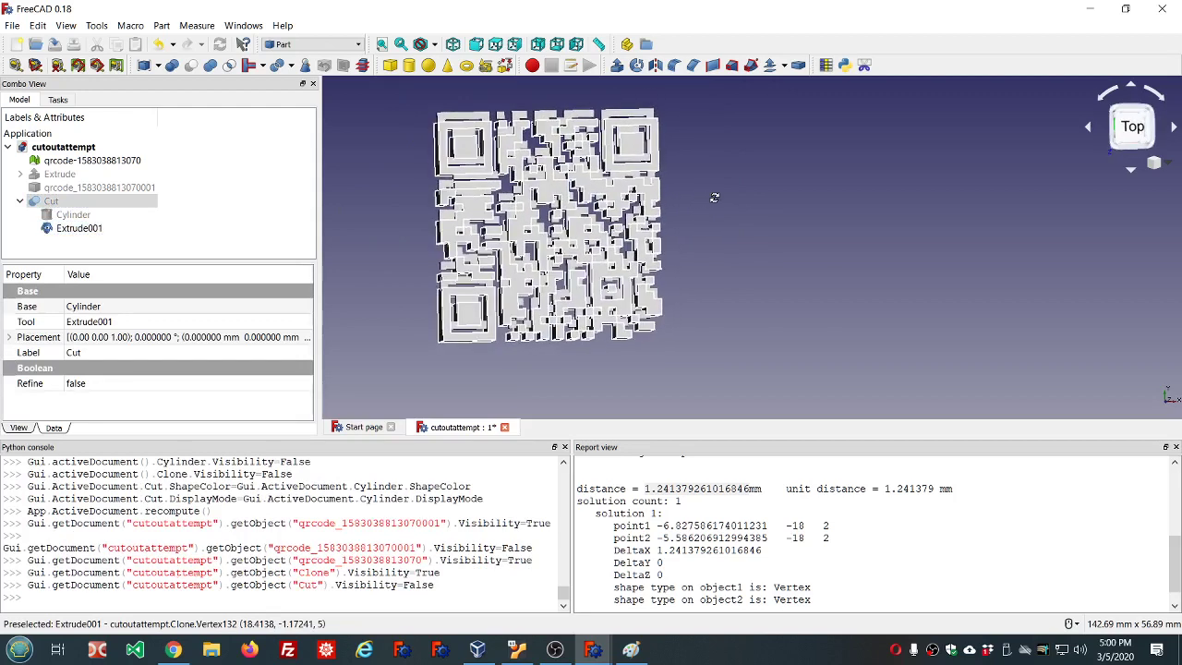
left_click(83, 229)
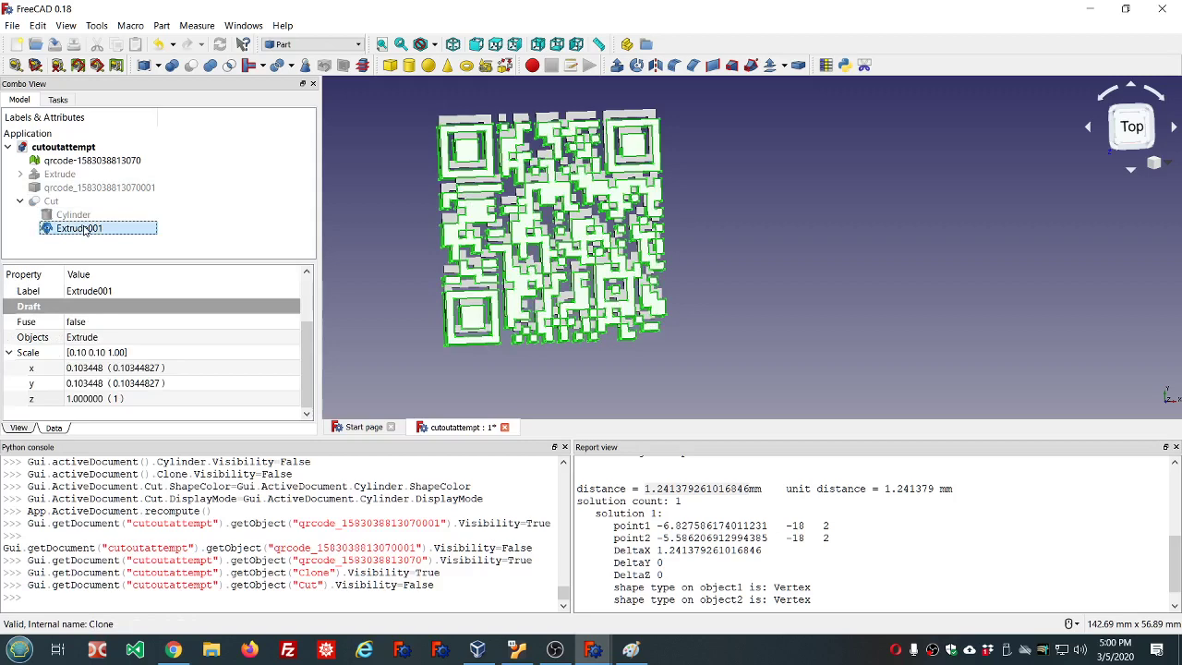
- Transform Extrude001 about 2 mm up along Y, fine-tuning it from the Top view
right_click(91, 233)
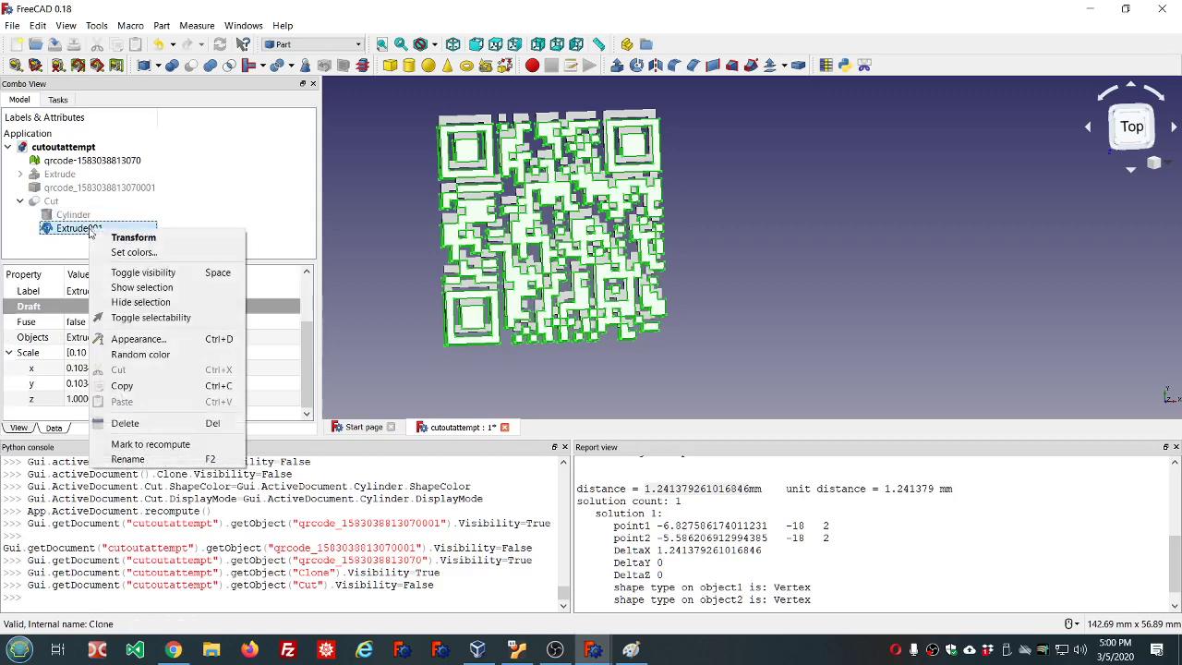
left_click(120, 239)
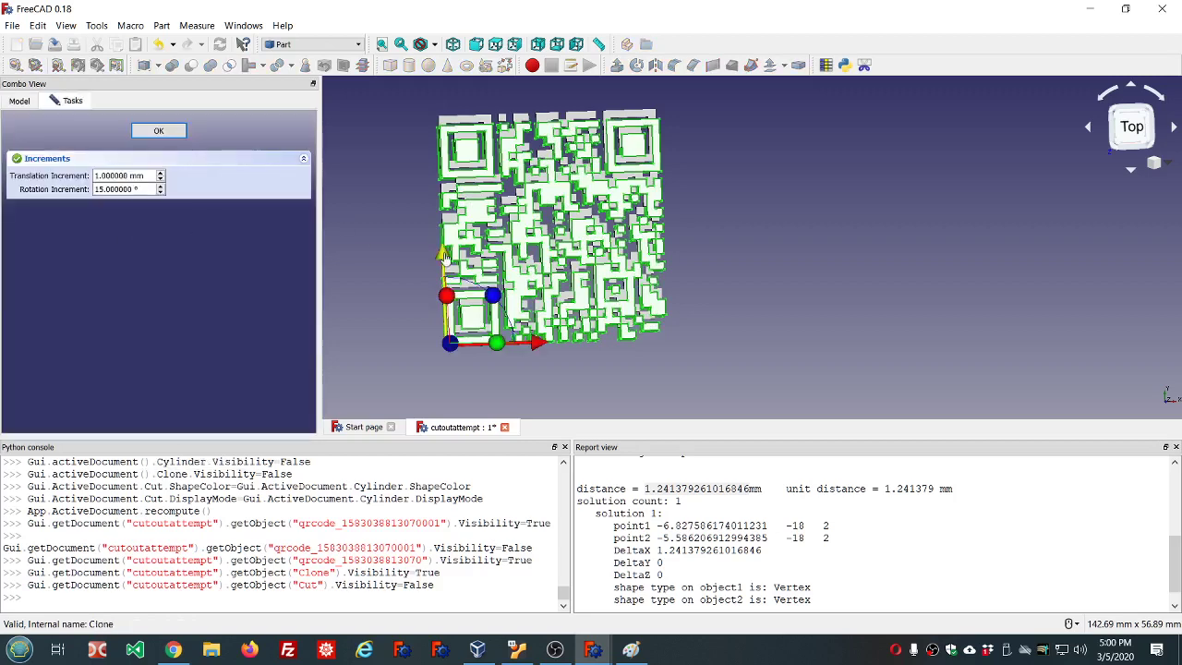
left_click_drag(444, 259, 444, 245)
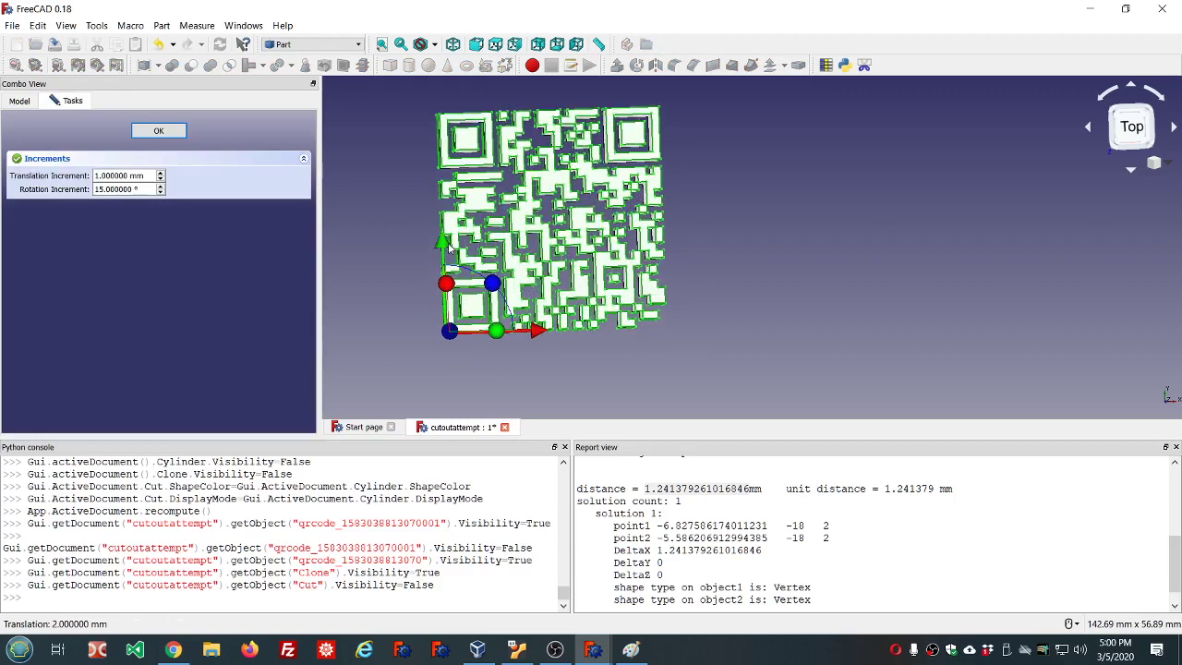
left_click(1134, 140)
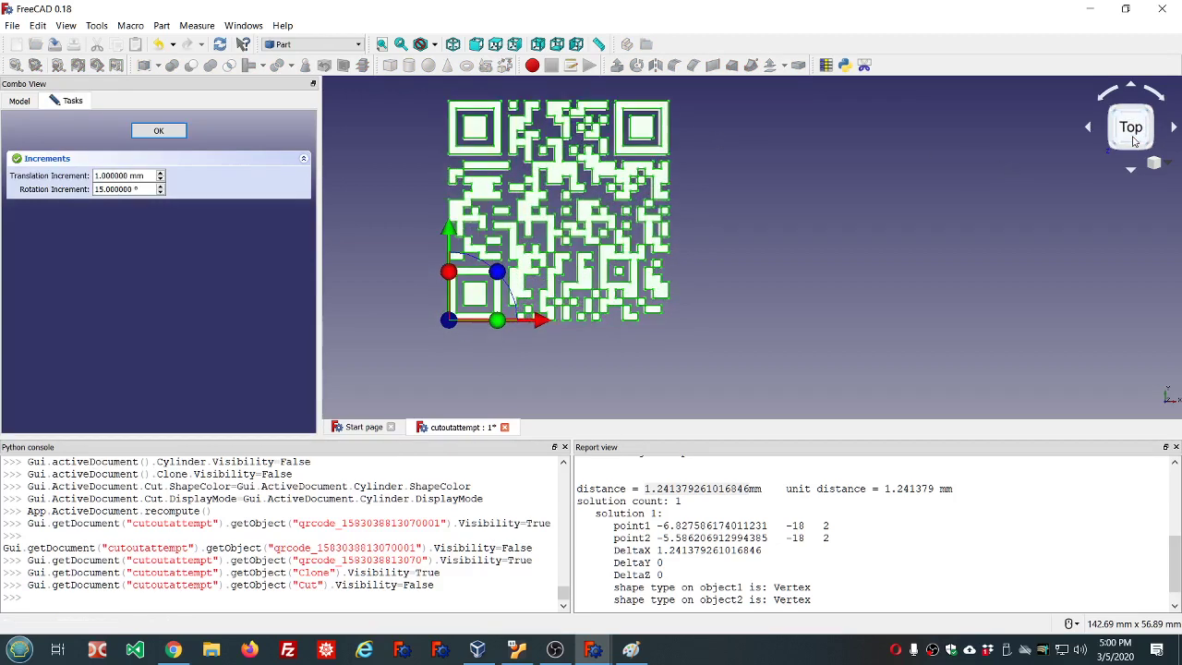
scroll(485, 99, "up", 2)
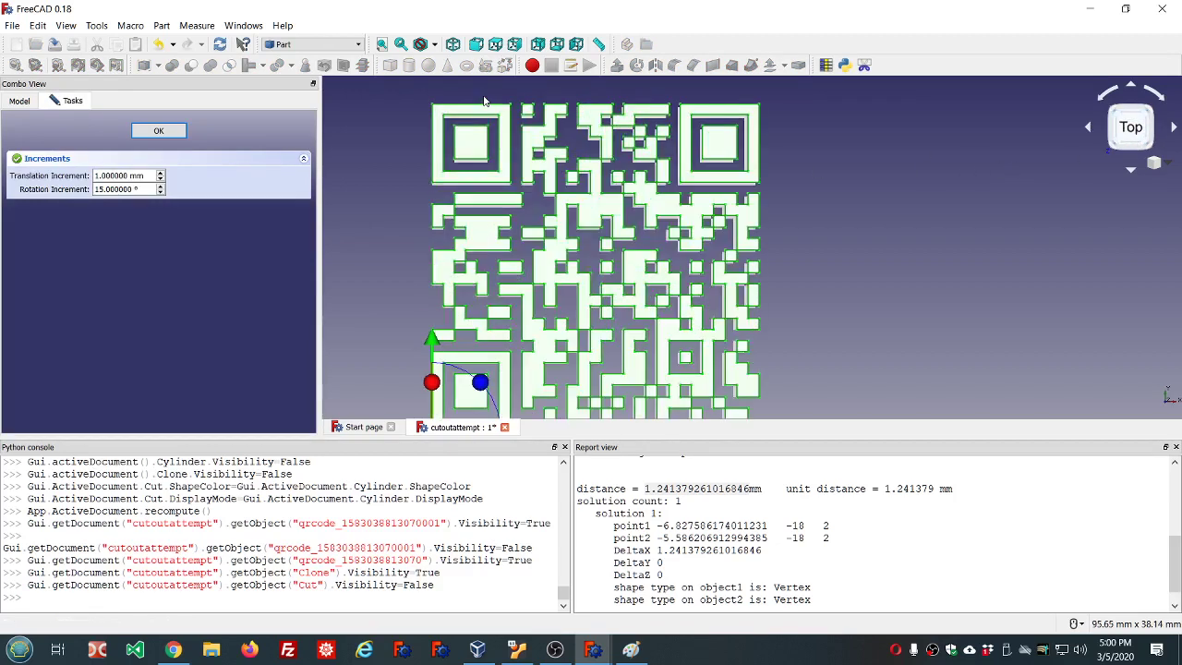
left_click_drag(434, 344, 435, 351)
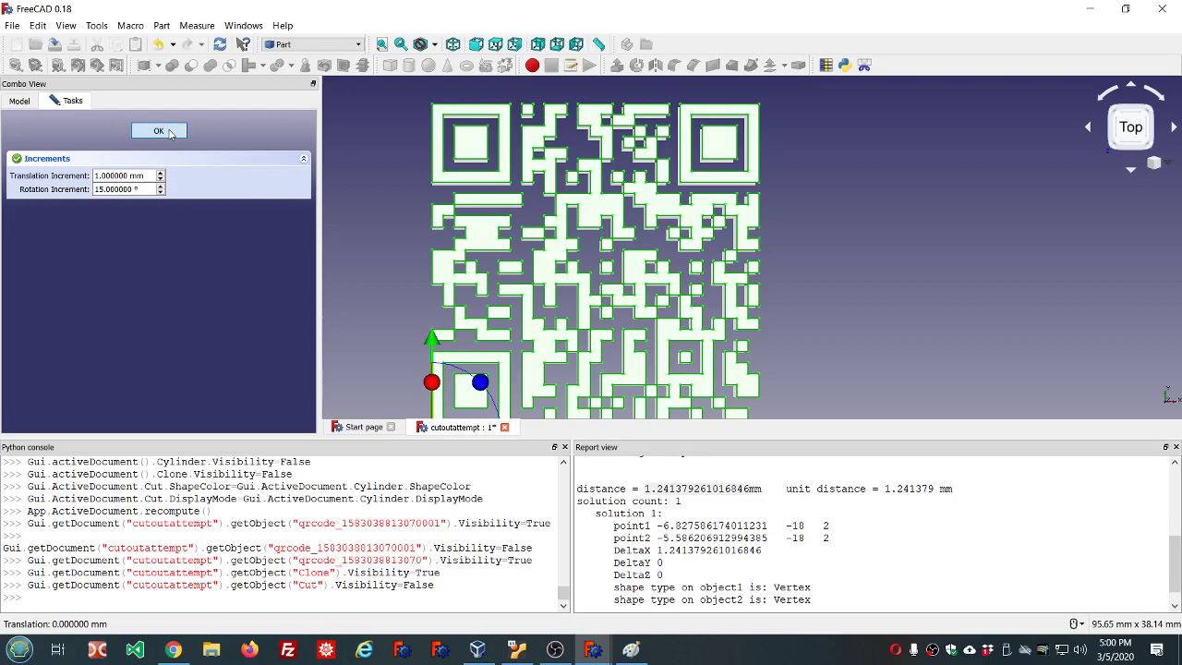
left_click(159, 131)
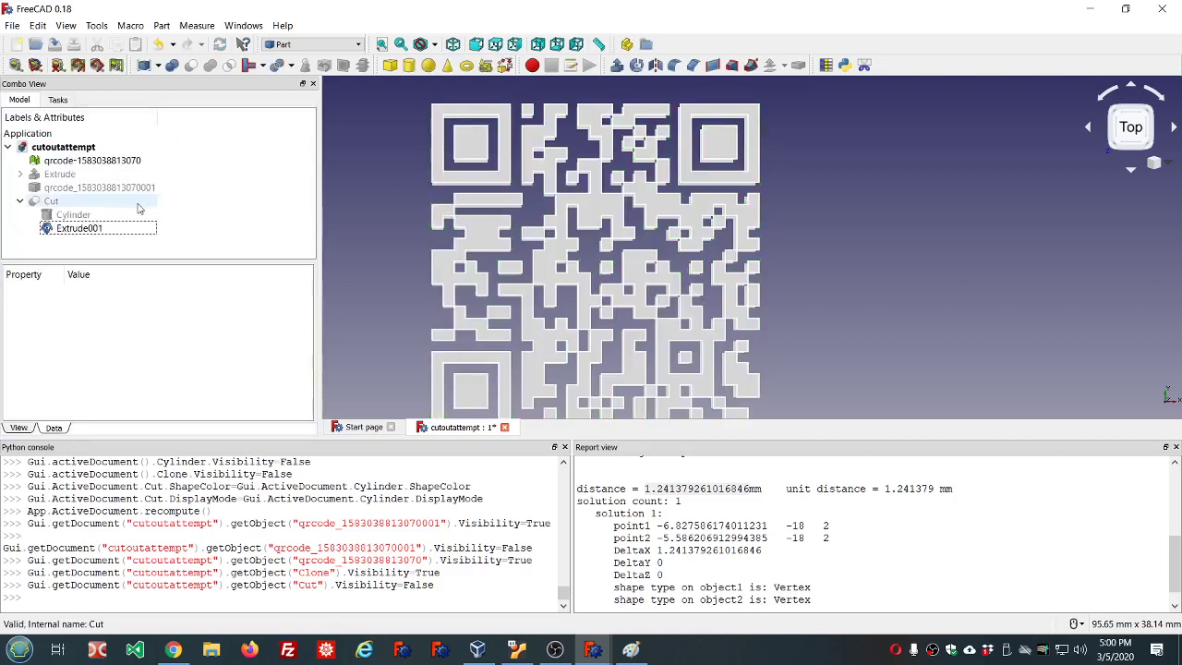
- Set Extrude001's Placement y position to -18.25 mm
left_click(83, 227)
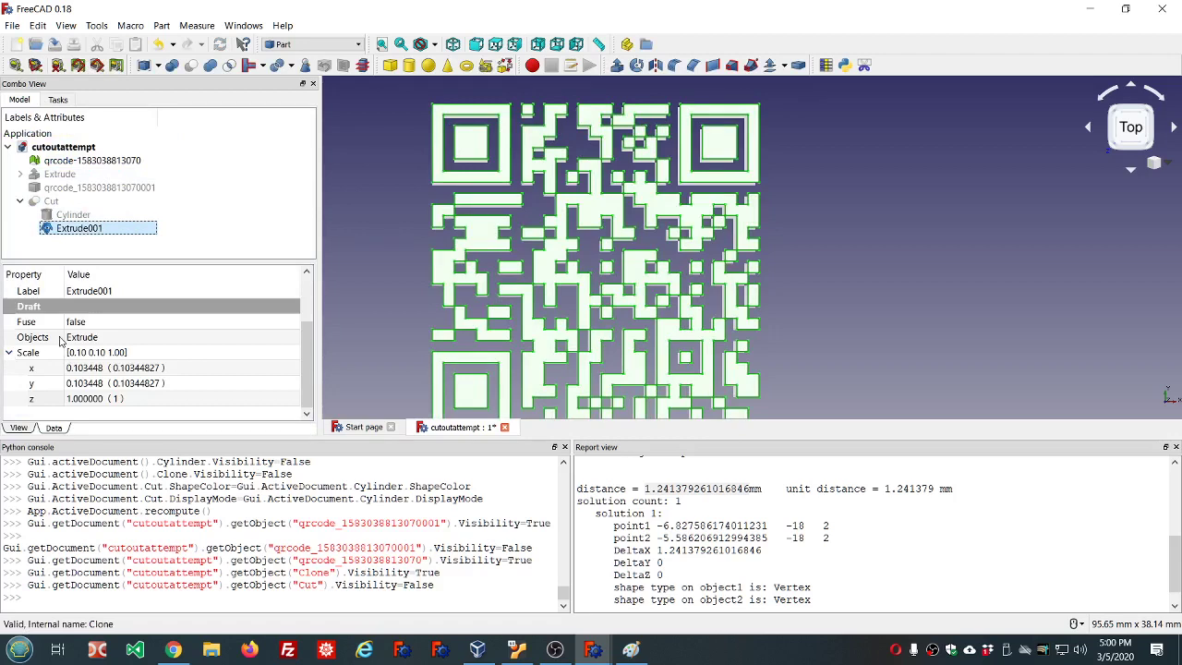
scroll(61, 340, "up", 2)
left_click(10, 338)
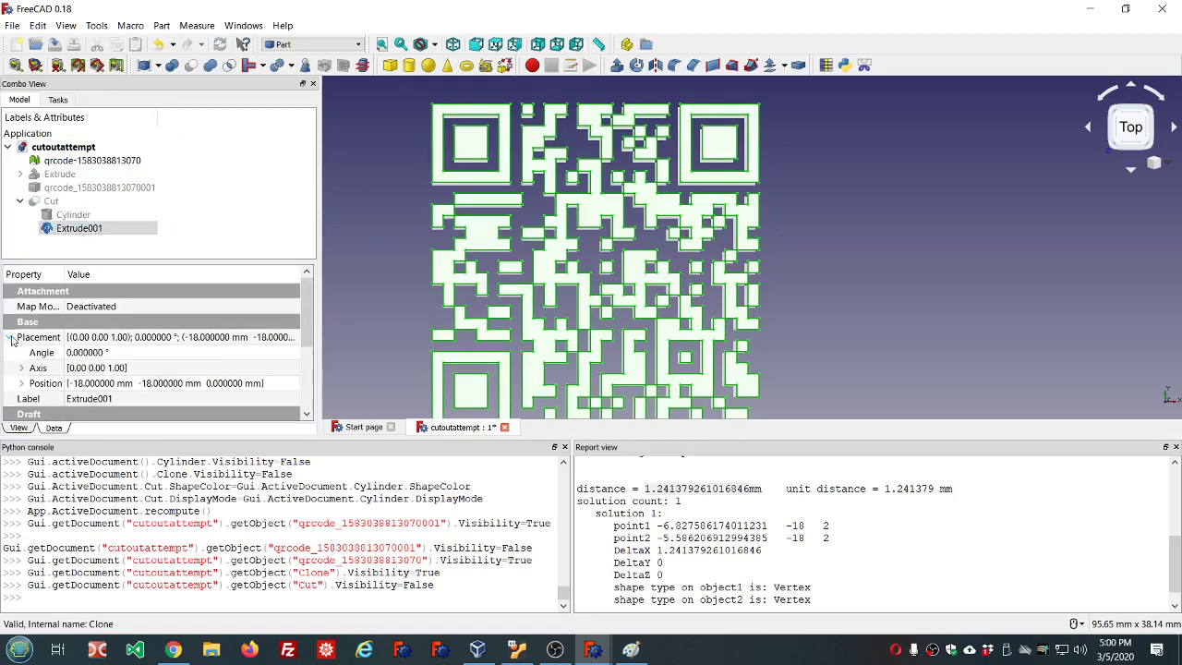
left_click(22, 384)
scroll(196, 408, "down", 1)
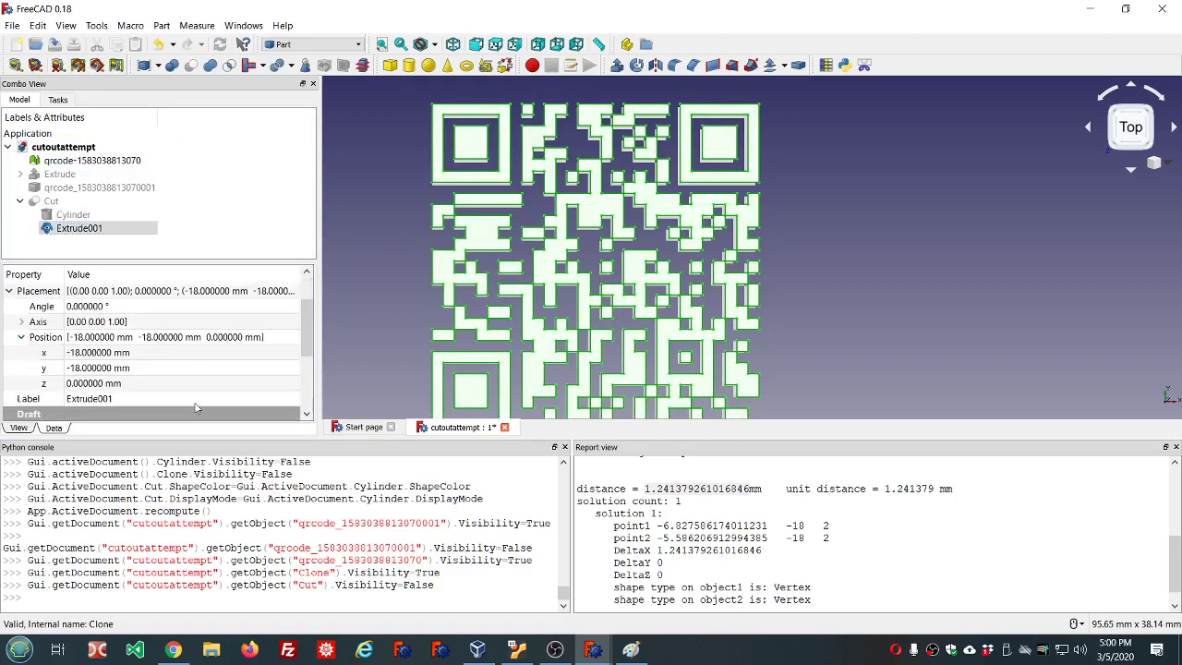
left_click(157, 367)
scroll(156, 368, "down", 1)
scroll(156, 368, "up", 1)
type("-")
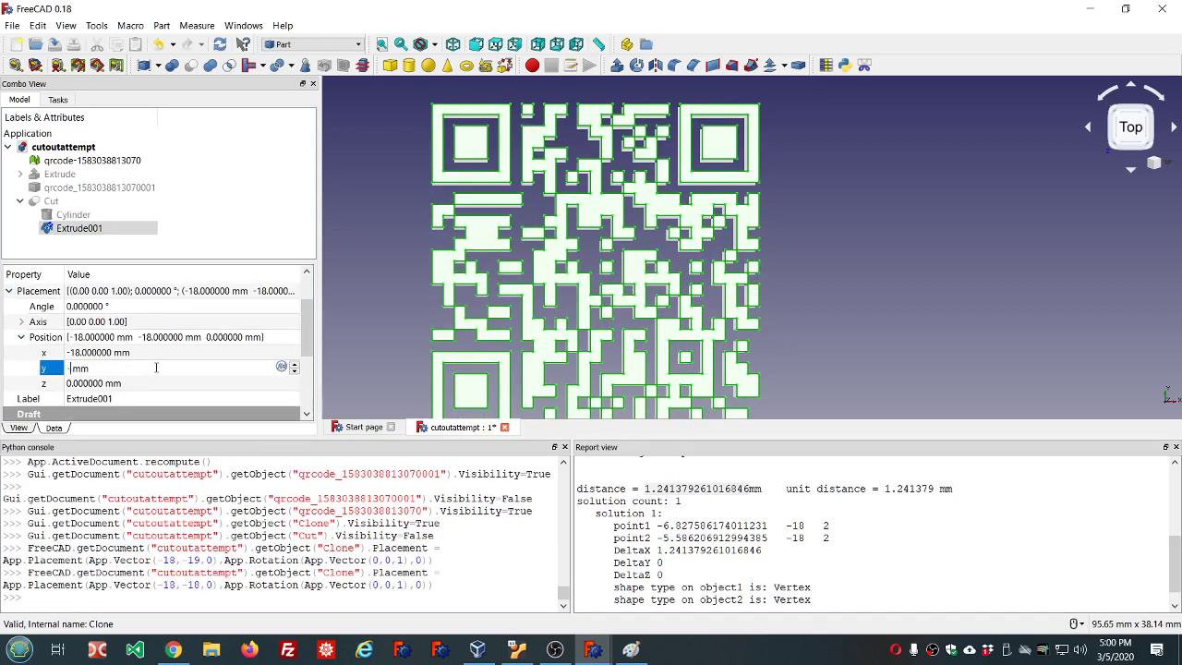
type("18")
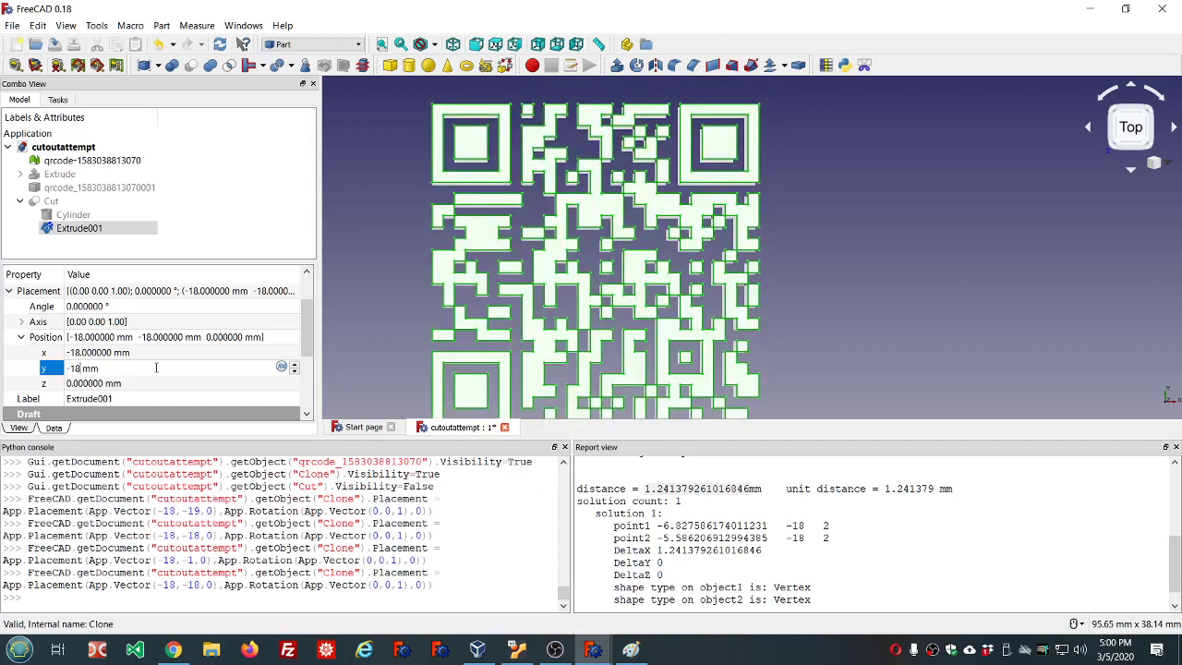
type(".2")
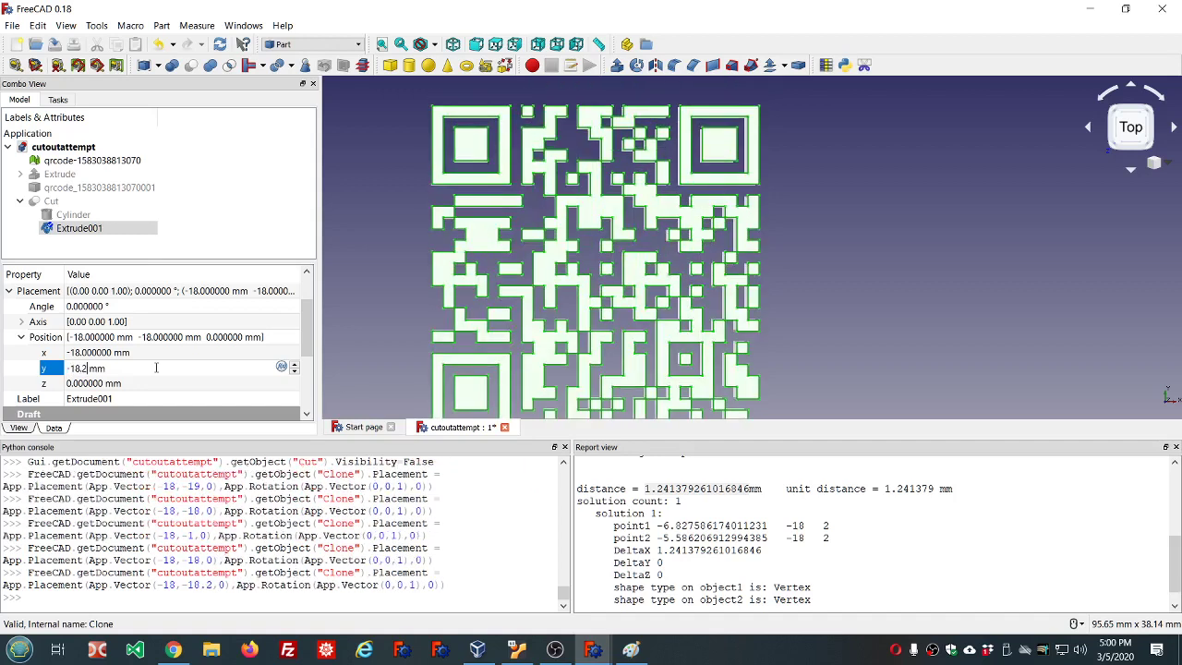
type("5")
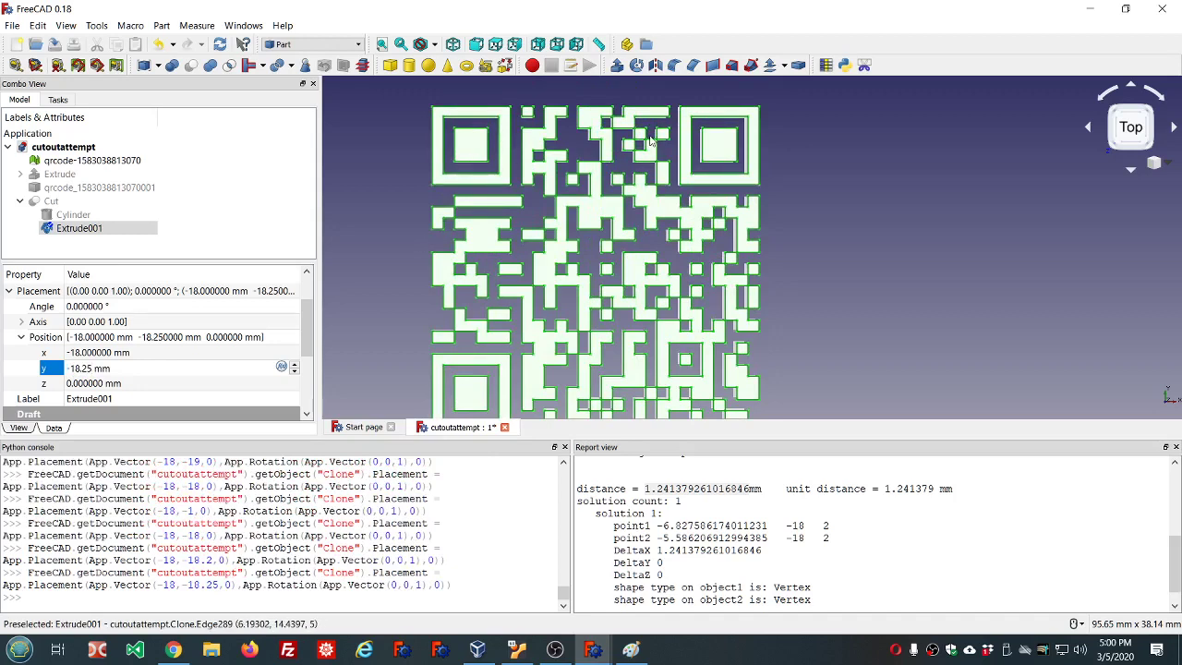
scroll(730, 132, "up", 2)
scroll(733, 132, "down", 2)
scroll(730, 135, "up", 2)
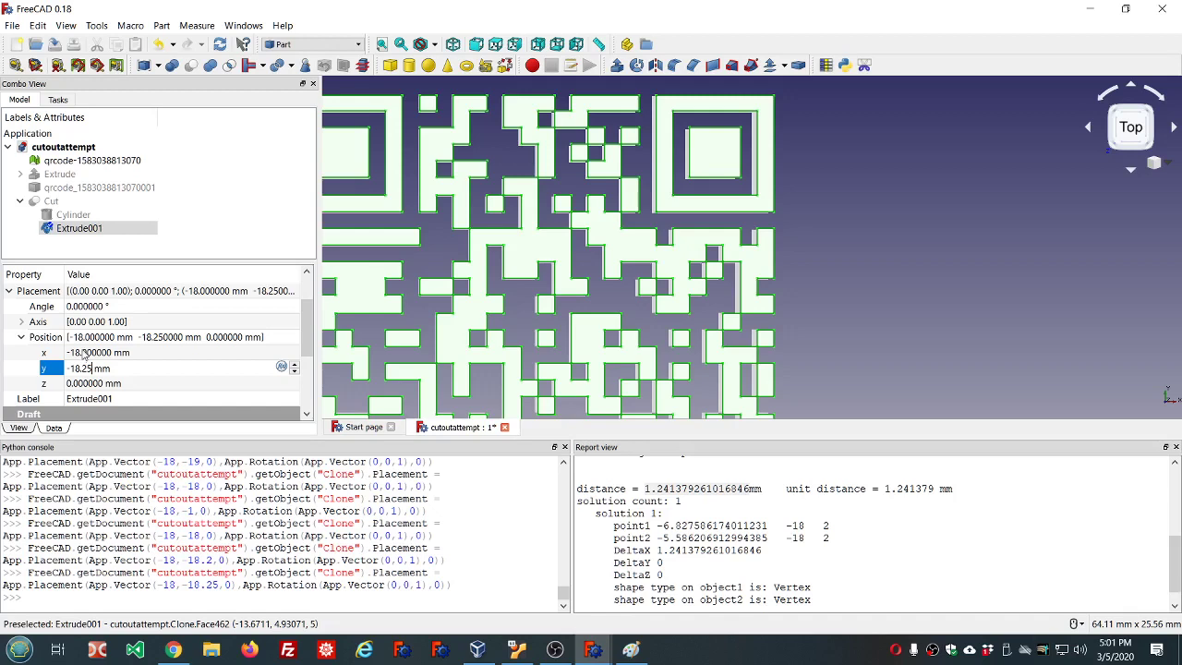
- Set Extrude001's x position to -18.25 mm as well
left_click(83, 353)
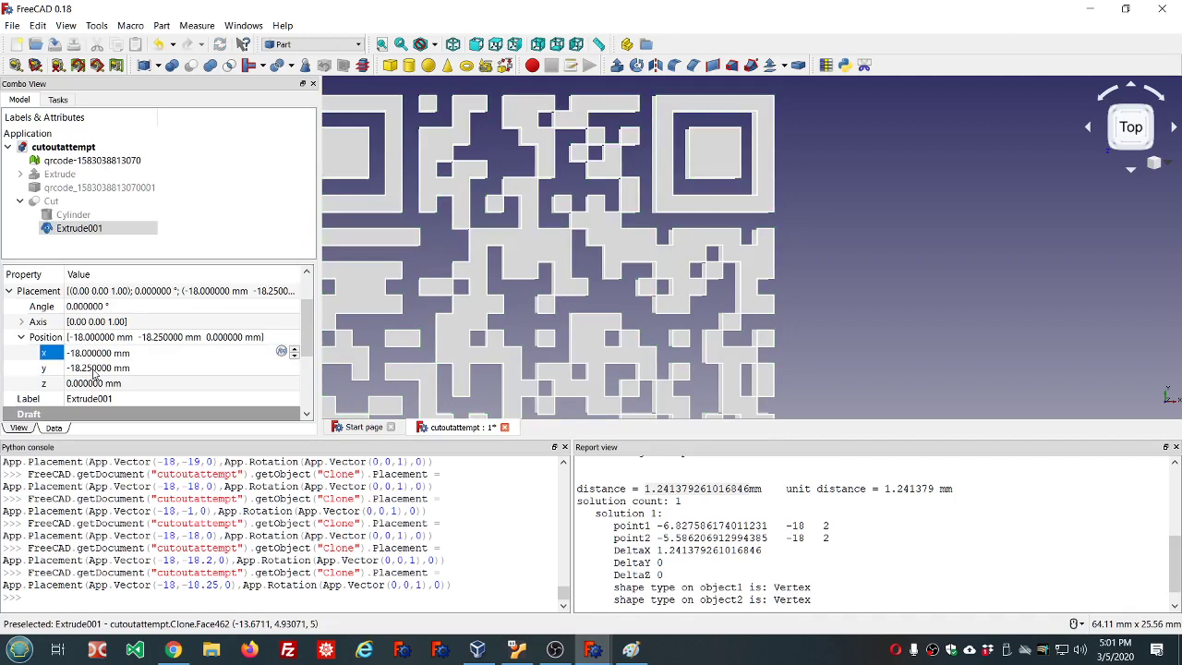
type("25")
key("Delete")
key("Delete")
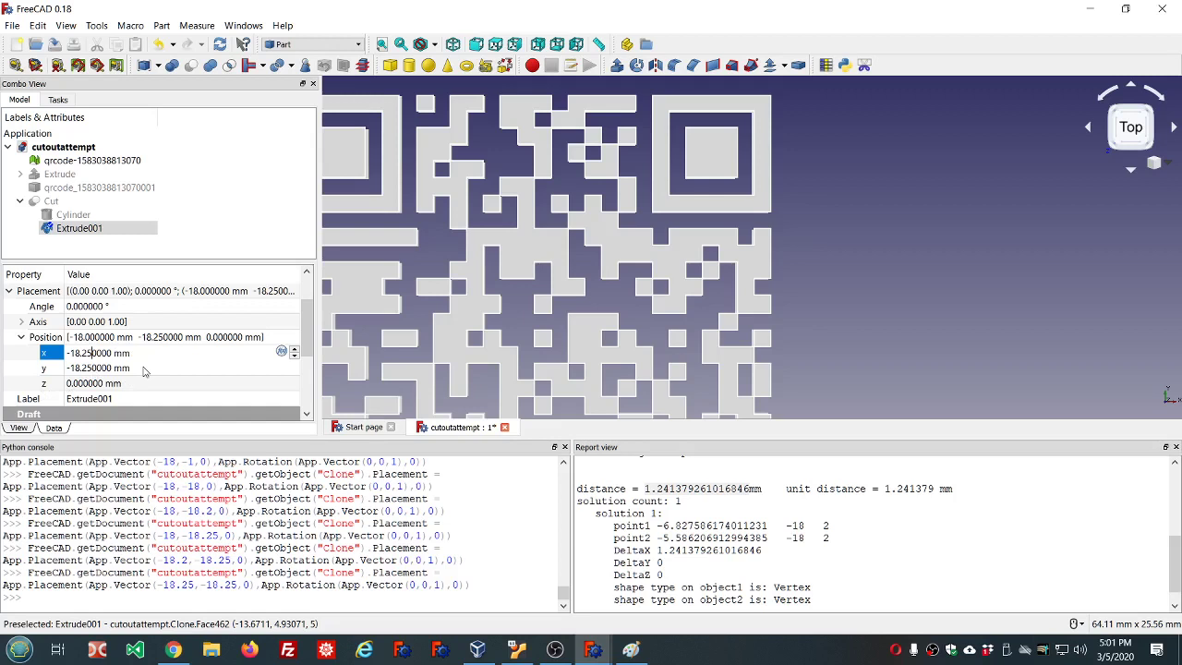
left_click(144, 368)
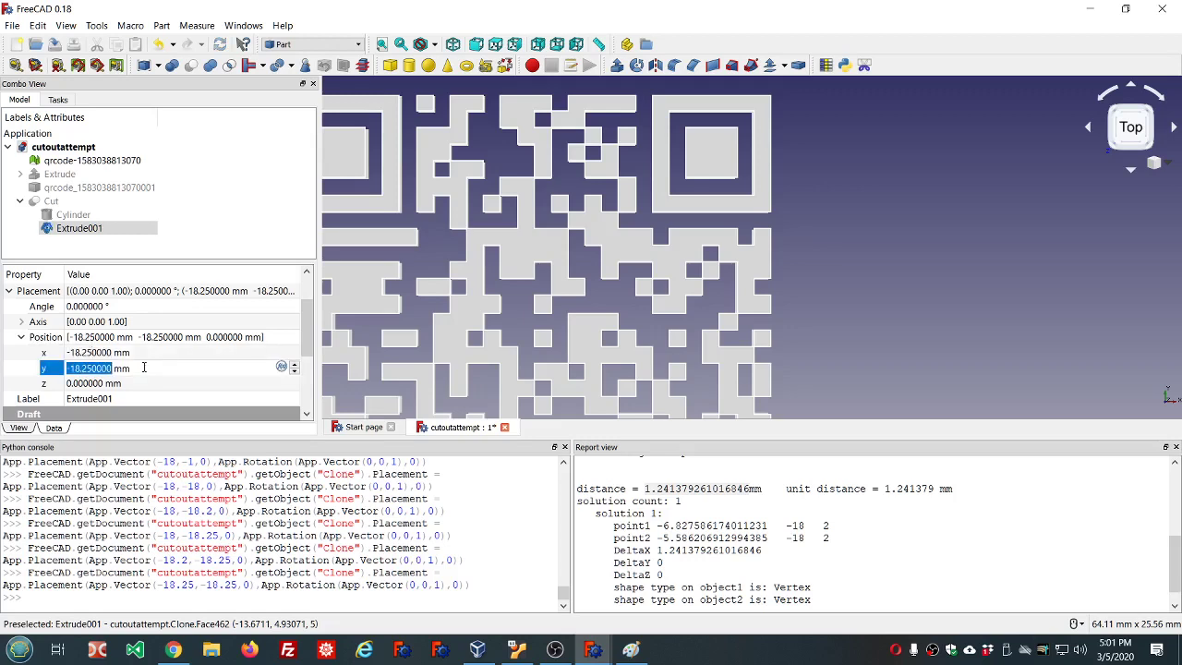
scroll(707, 178, "up", 5)
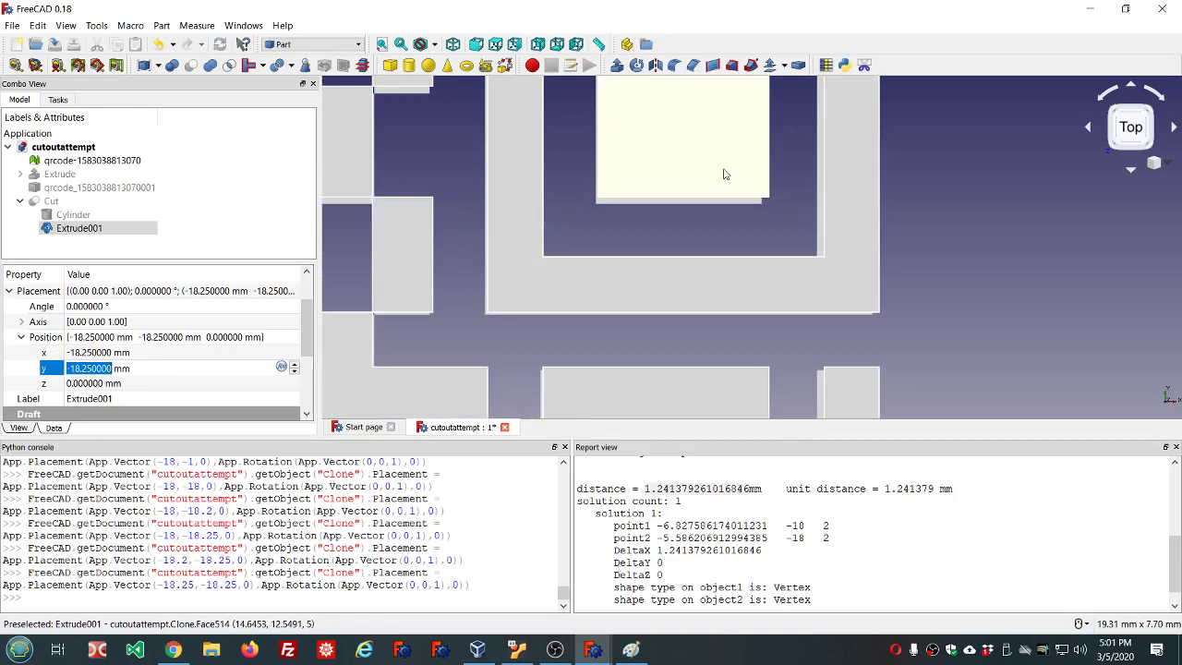
scroll(725, 174, "down", 3)
scroll(604, 226, "up", 3)
scroll(651, 240, "up", 2)
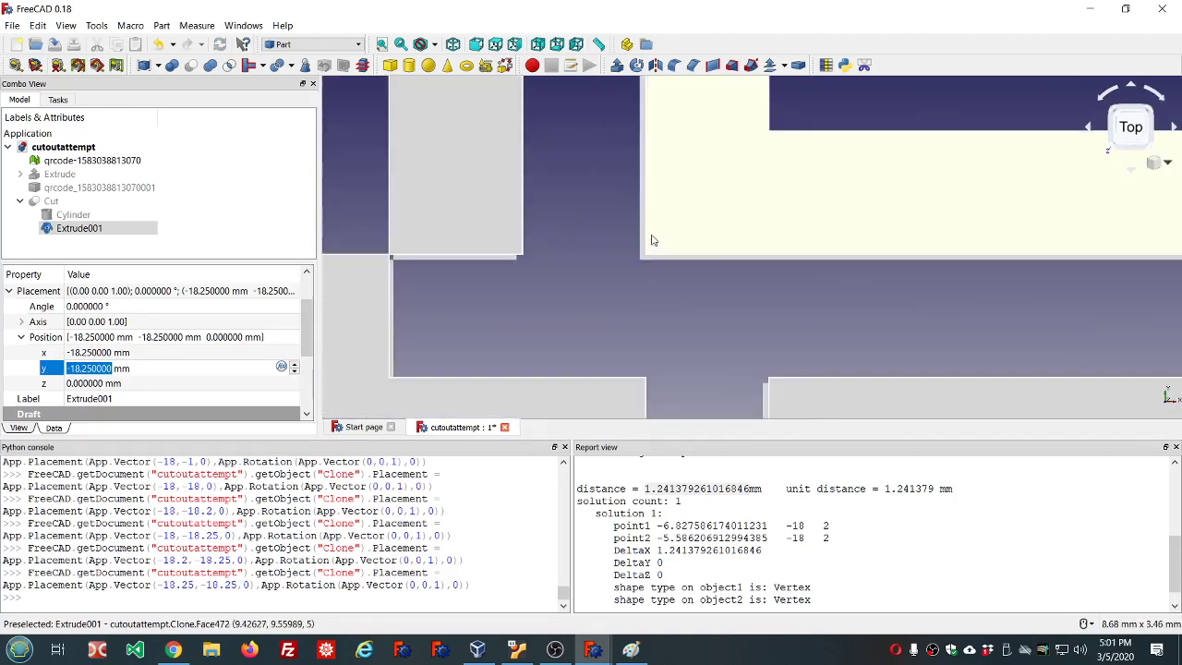
scroll(628, 242, "down", 2)
scroll(591, 242, "down", 1)
scroll(592, 243, "down", 2)
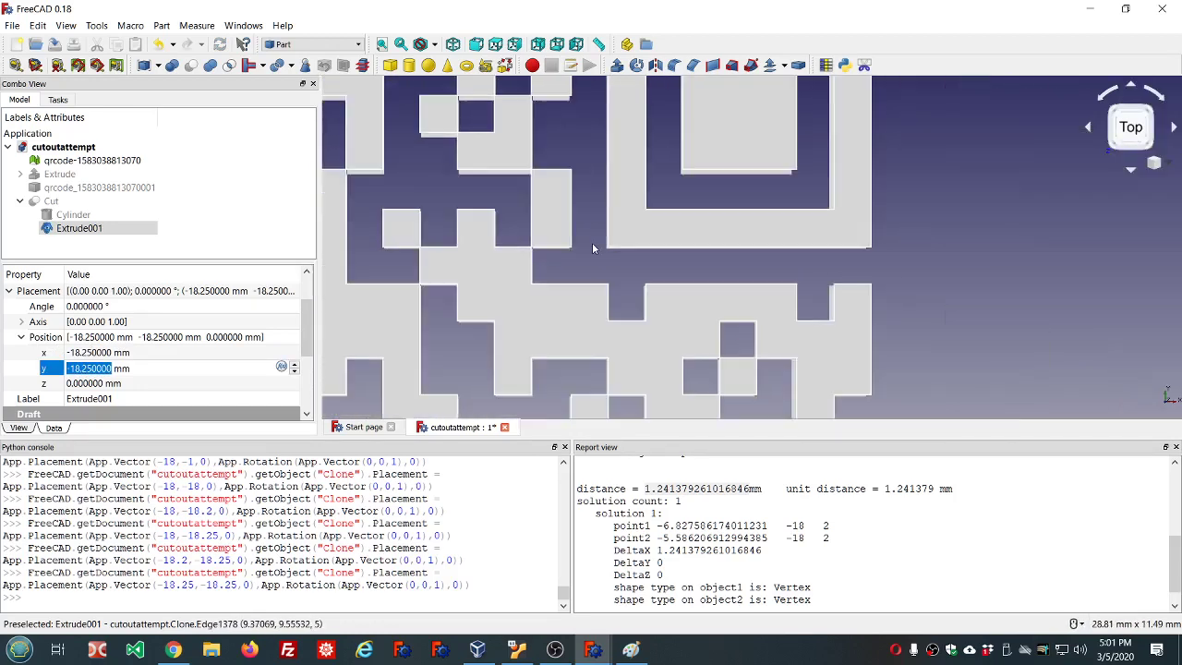
scroll(592, 248, "down", 1)
scroll(578, 241, "down", 4)
scroll(558, 328, "down", 3)
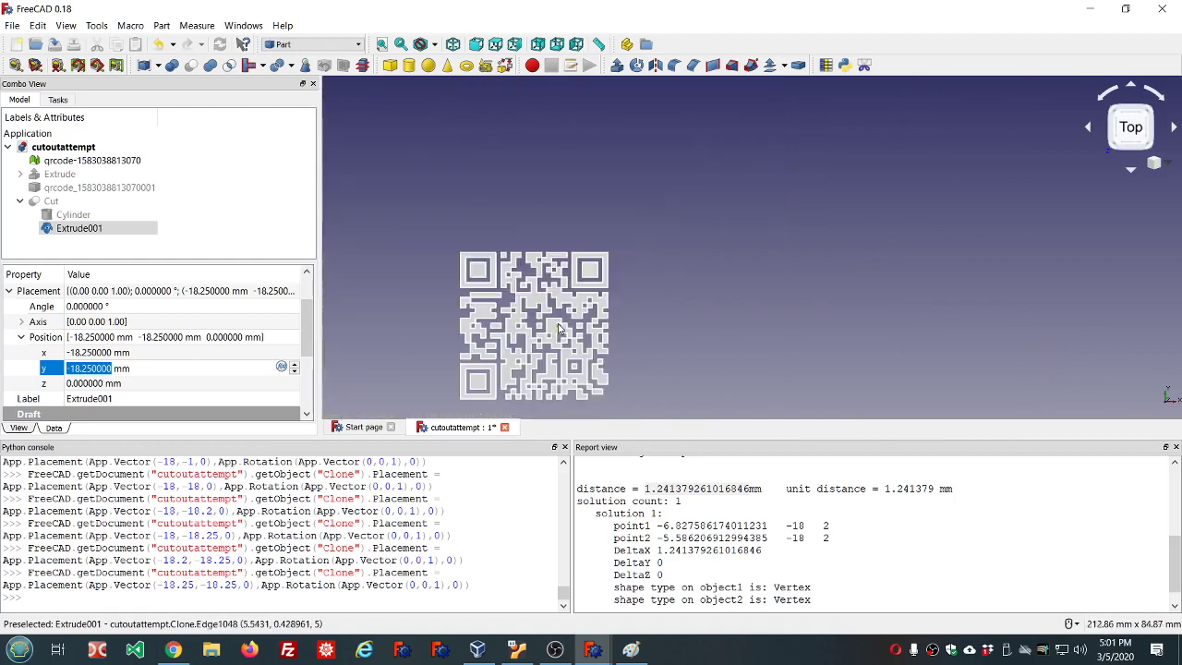
scroll(558, 331, "up", 4)
scroll(582, 360, "up", 2)
scroll(614, 392, "up", 1)
scroll(623, 393, "up", 1)
scroll(658, 379, "up", 1)
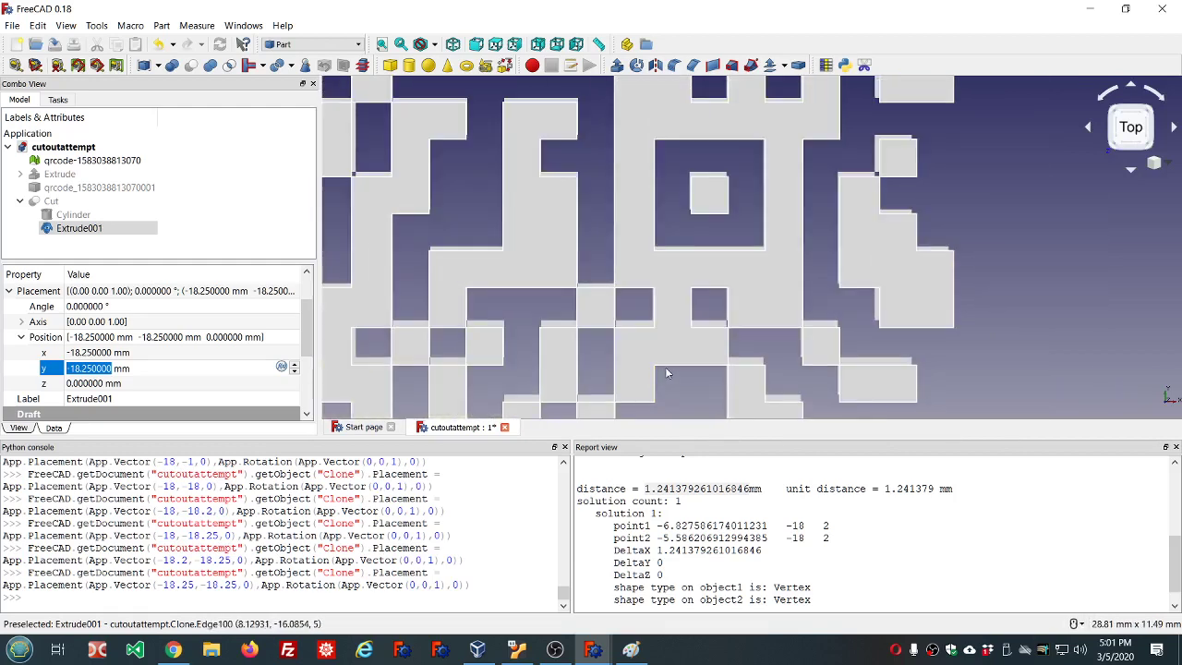
scroll(665, 367, "up", 2)
middle_click_drag(665, 366, 674, 295)
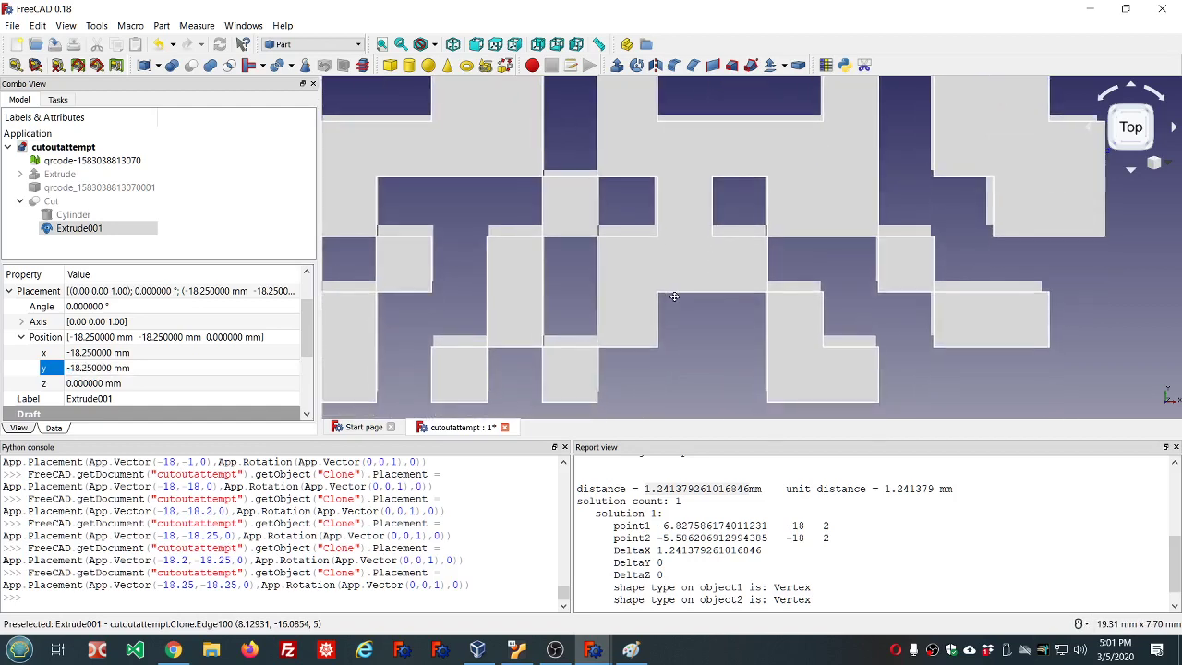
scroll(691, 302, "down", 4)
scroll(515, 316, "down", 2)
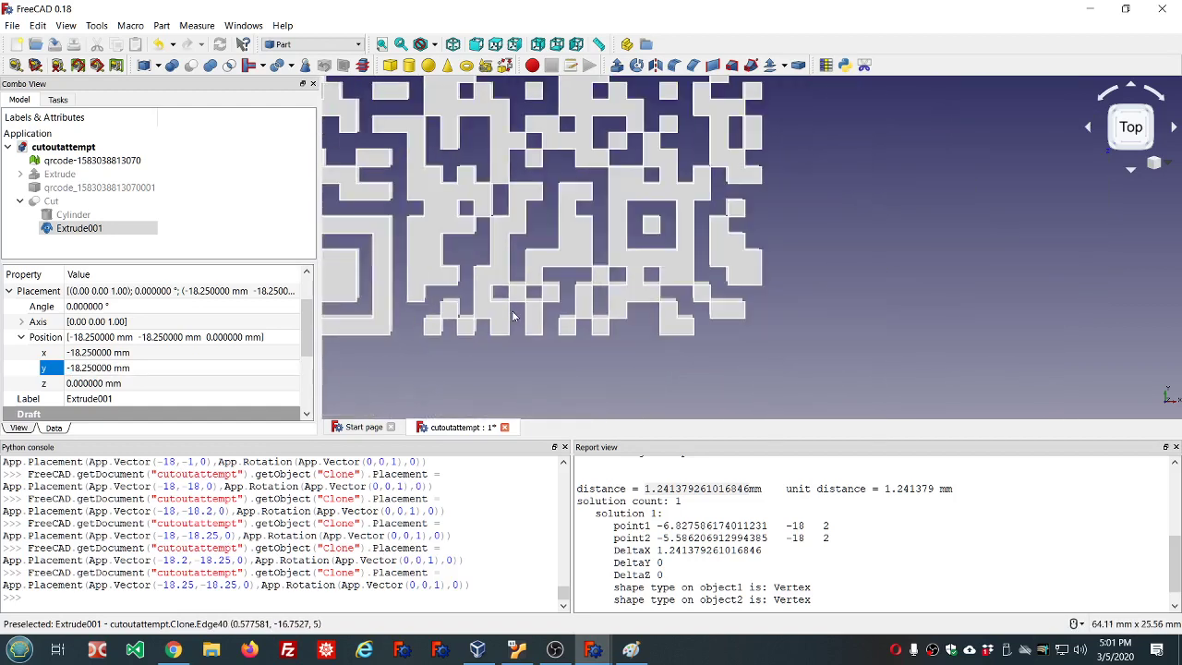
scroll(513, 316, "down", 3)
scroll(435, 222, "up", 3)
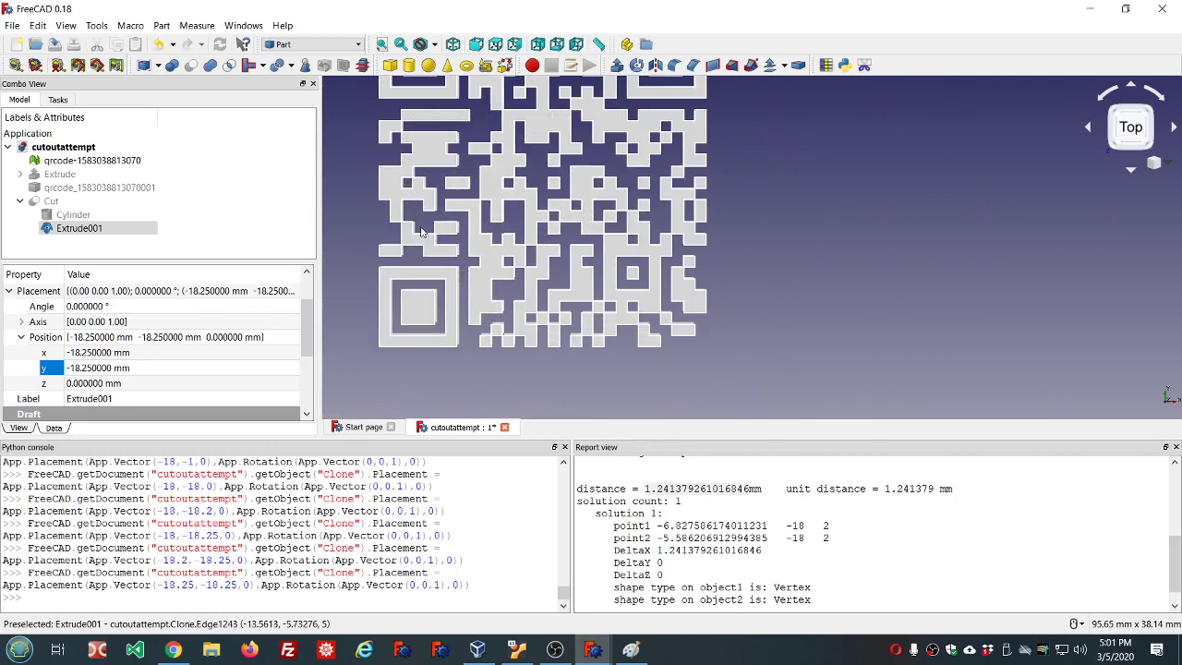
scroll(421, 211, "up", 3)
scroll(542, 203, "down", 3)
scroll(543, 203, "down", 3)
scroll(567, 98, "up", 1)
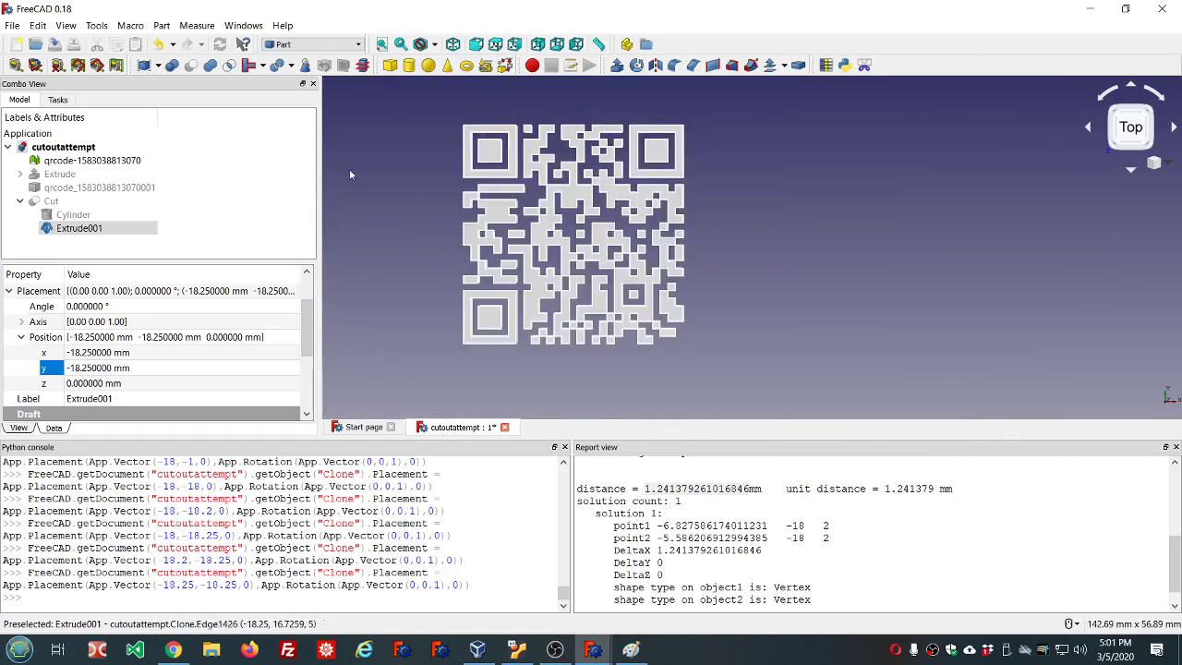
- Hide Extrude001 and the qrcode mesh, and show the Cut disc
key("space")
left_click(73, 201)
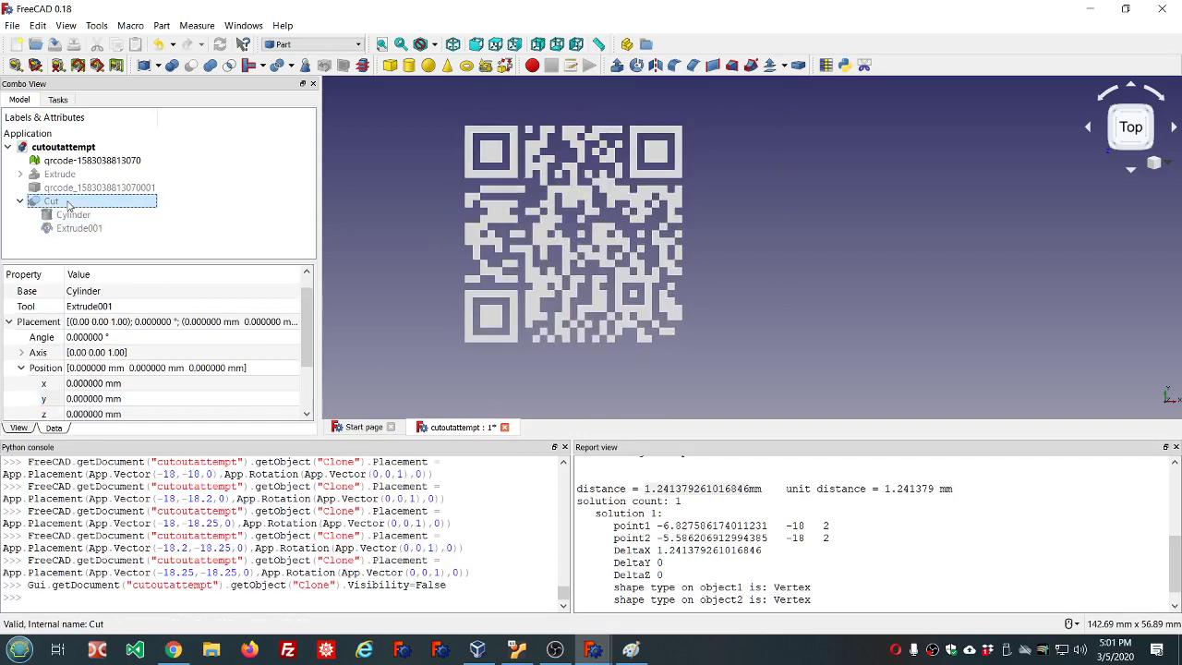
key("space")
left_click(85, 160)
key("space")
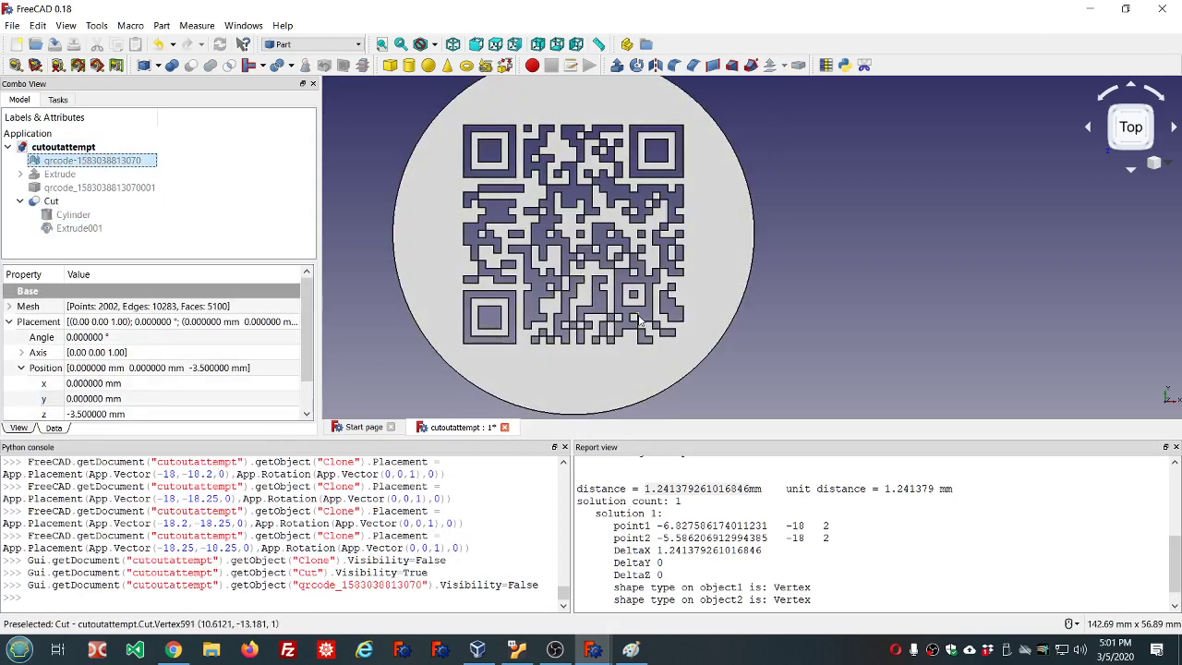
scroll(665, 302, "down", 2)
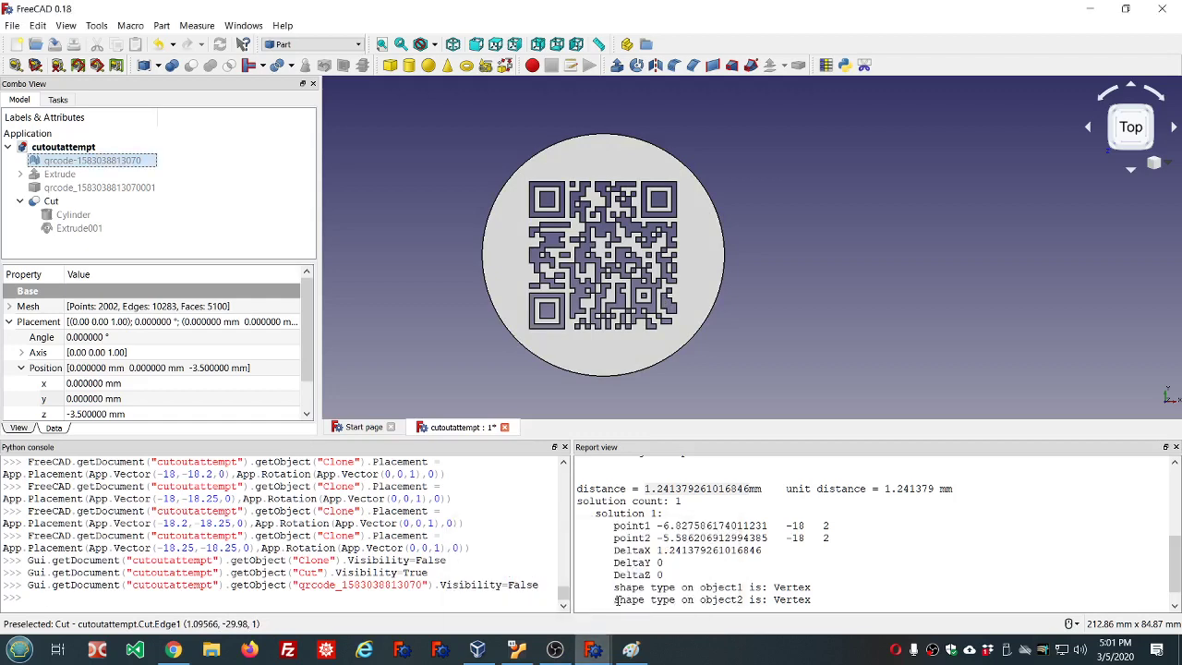
mouse_move(594, 649)
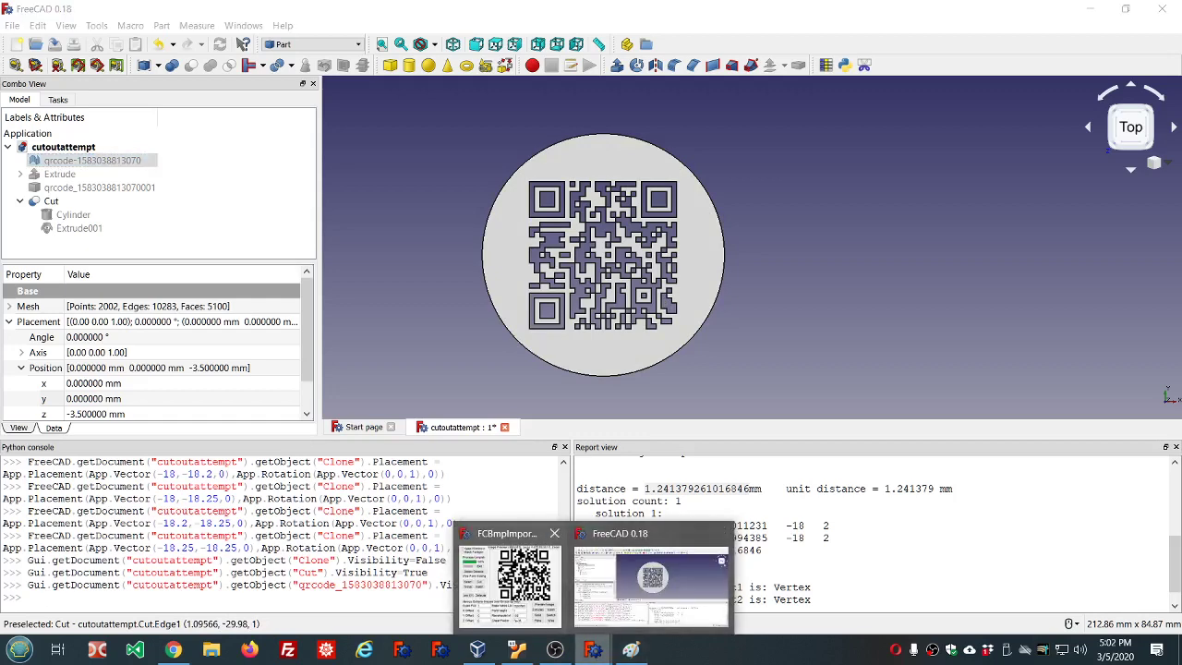
- Move the FCBmpImport macro window up and right, then bring the QR bitmap in Paint forward
left_click(684, 580)
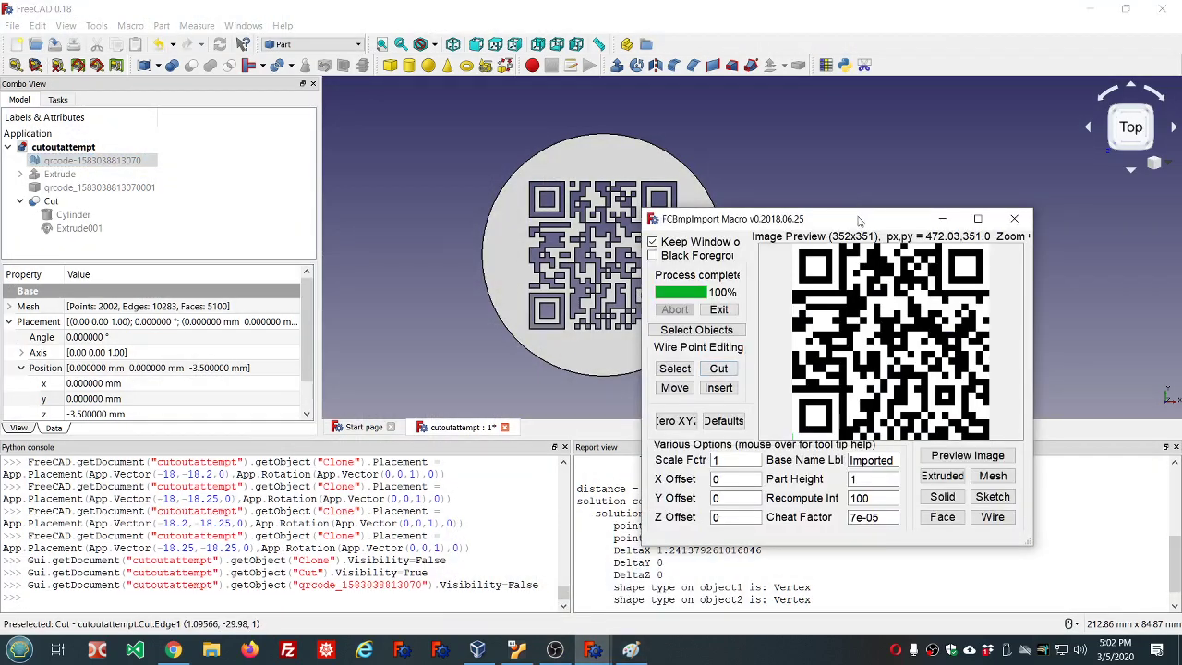
left_click_drag(858, 221, 865, 131)
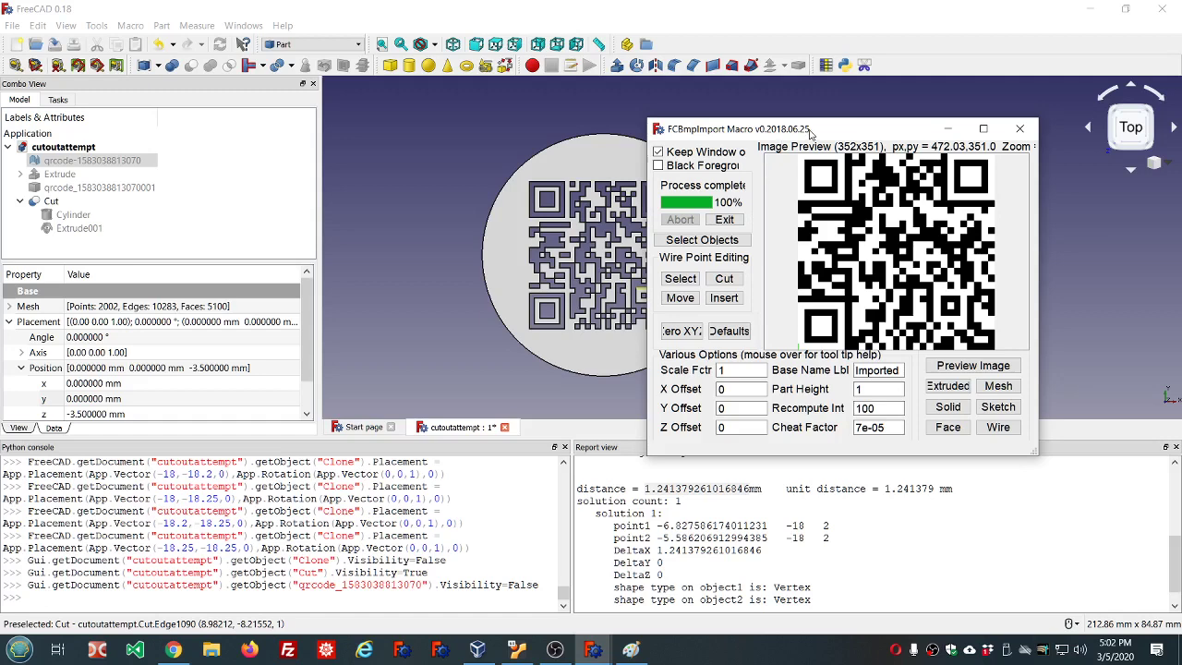
left_click_drag(810, 134, 884, 130)
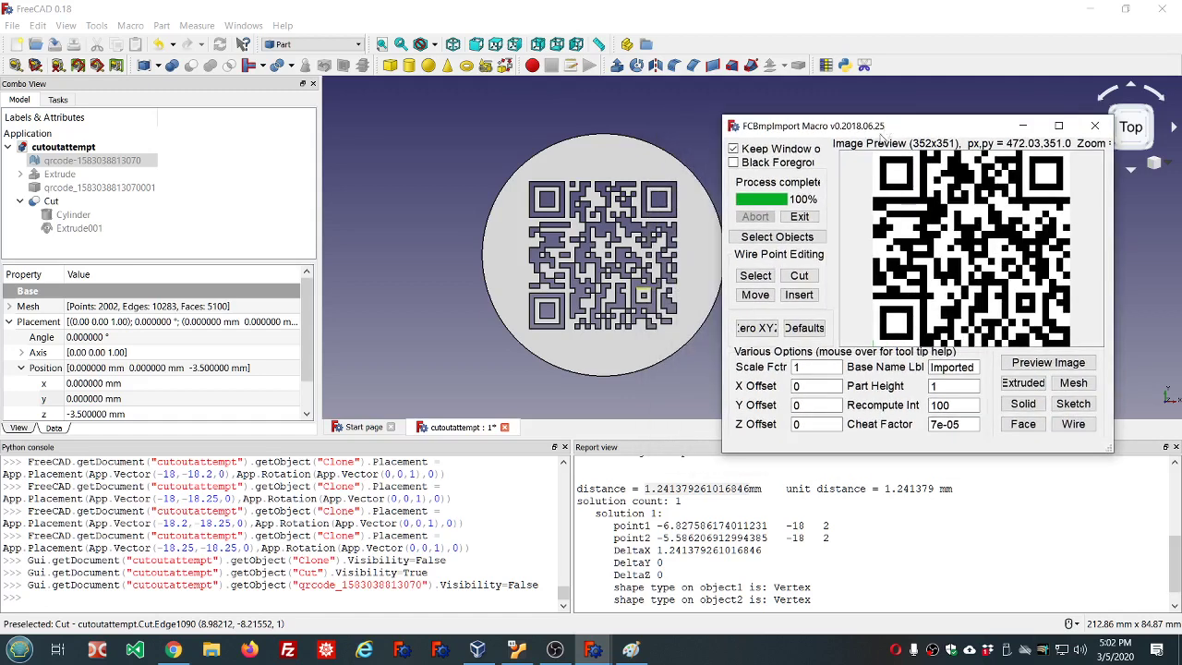
left_click(645, 653)
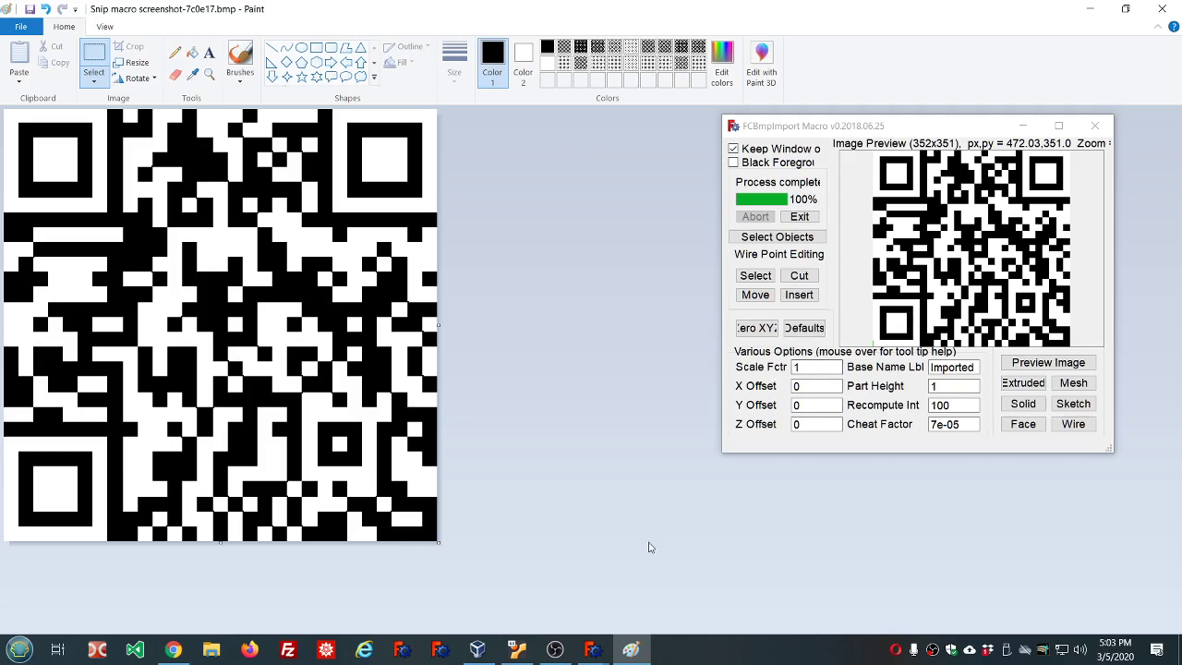
- Switch back to the main FreeCAD 0.18 window and close the FCBmpImport macro
left_click(592, 650)
left_click(644, 596)
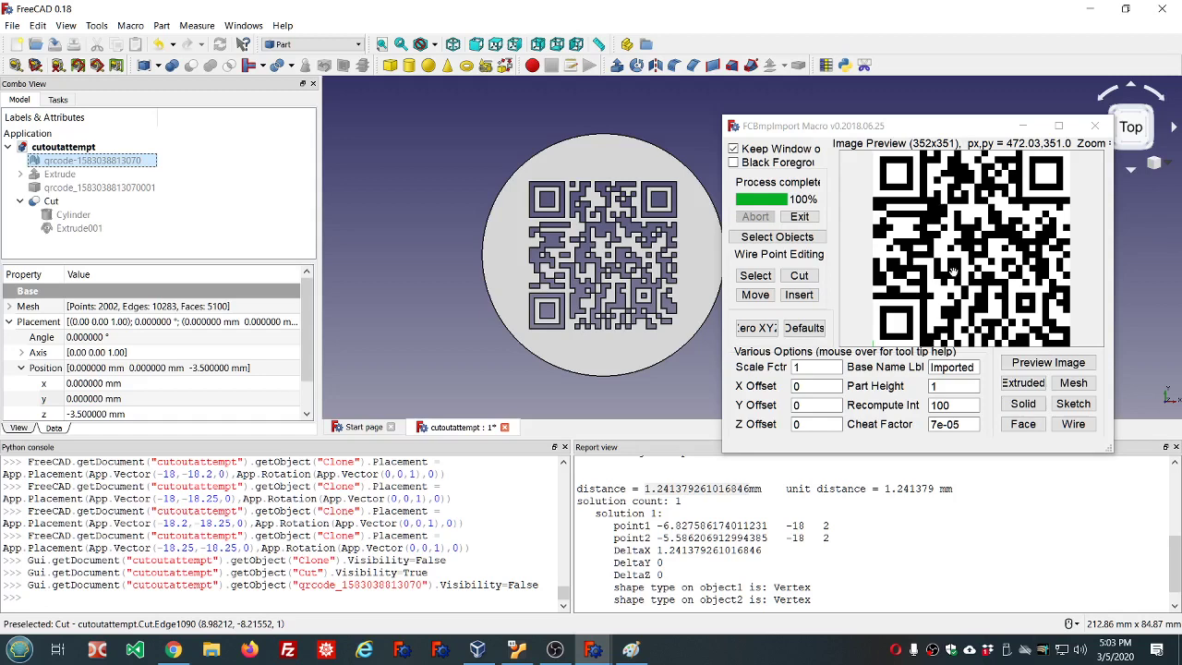
left_click(1093, 128)
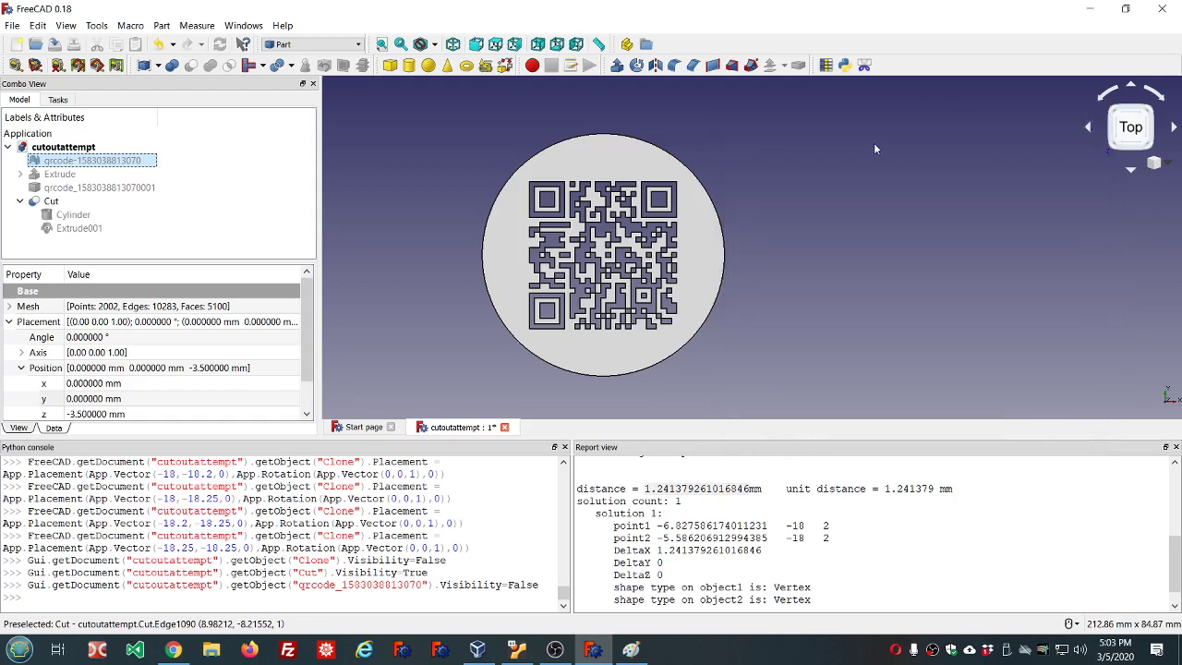